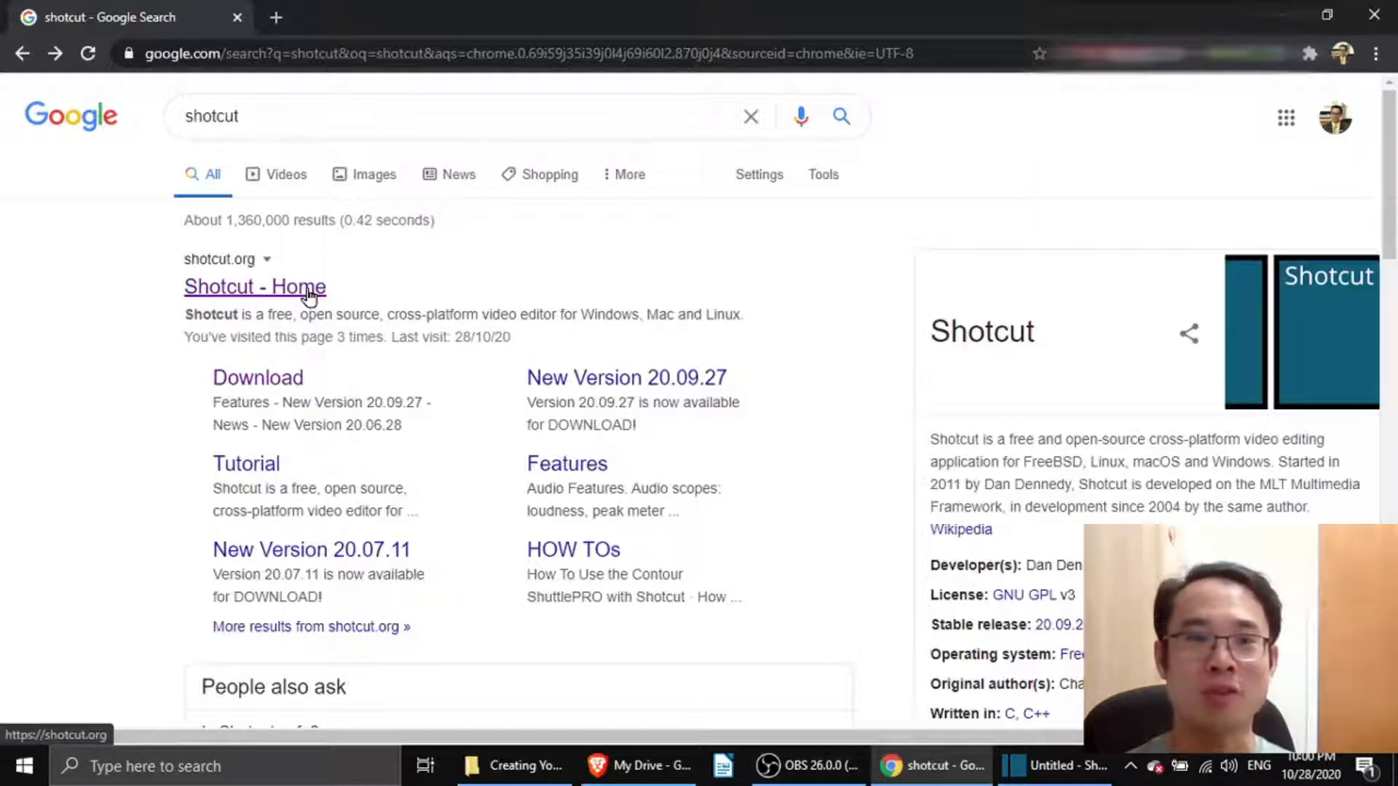
- Open the Shotcut website from the search results and download the 64-bit Windows installer from GitHub
{"action": "left_click", "coordinate": [254, 291]}
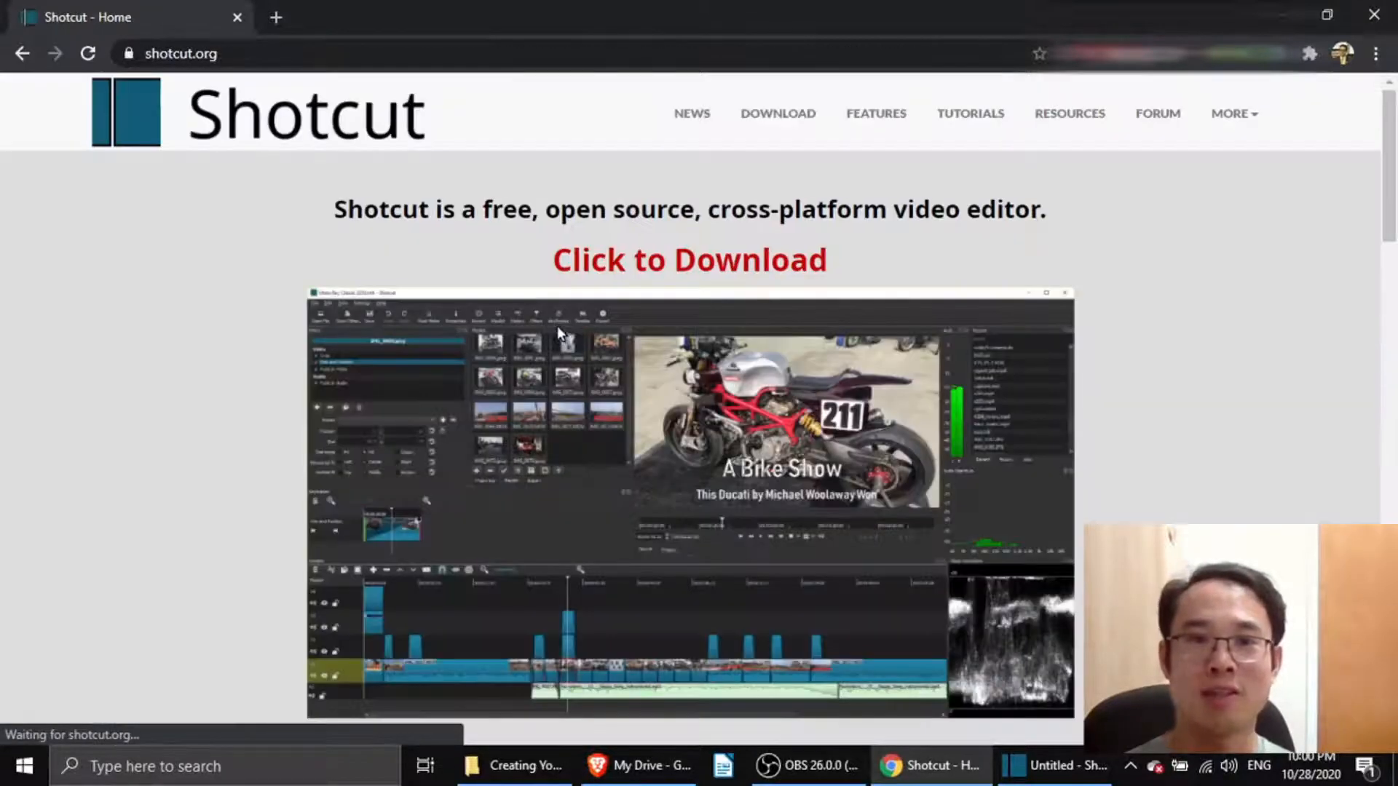
{"action": "left_click", "coordinate": [693, 262]}
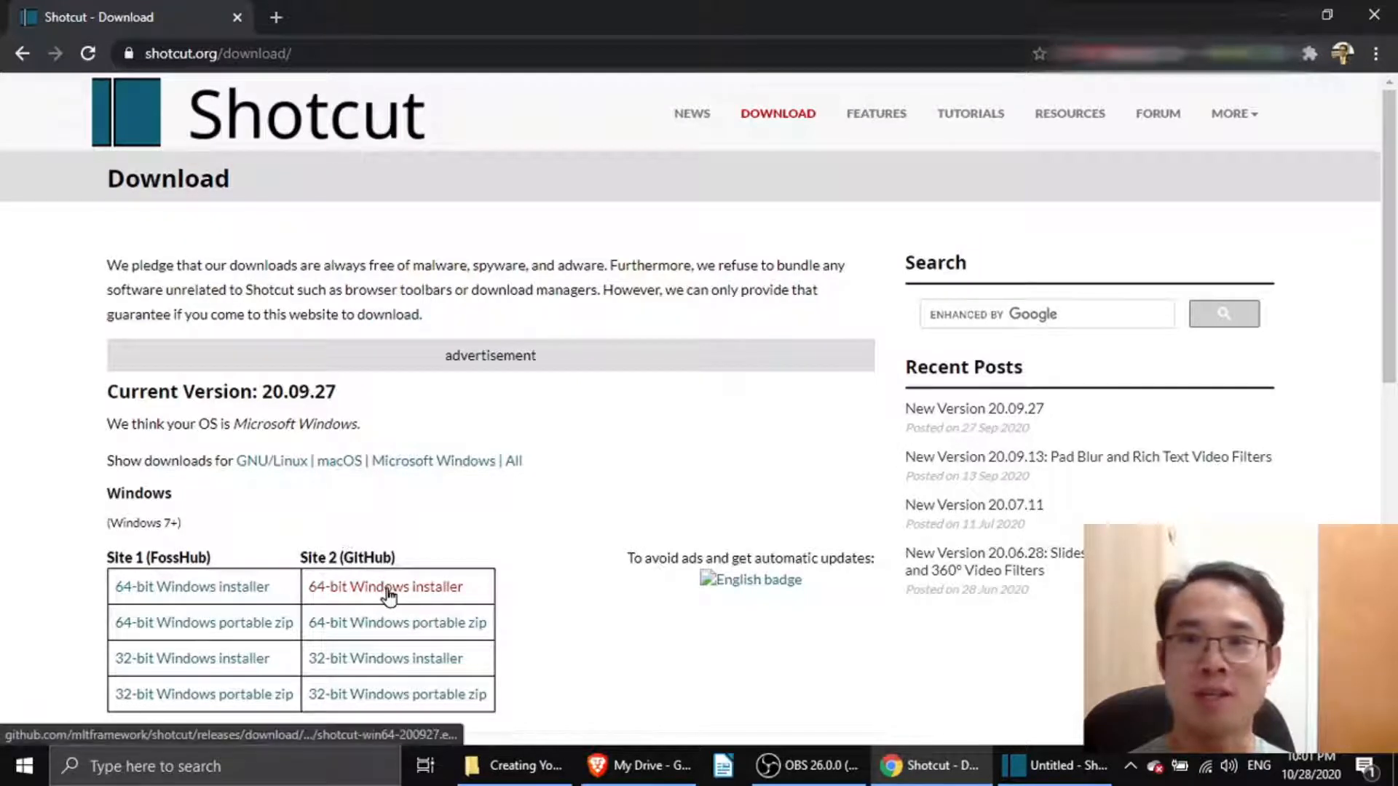
{"action": "left_click", "coordinate": [386, 590]}
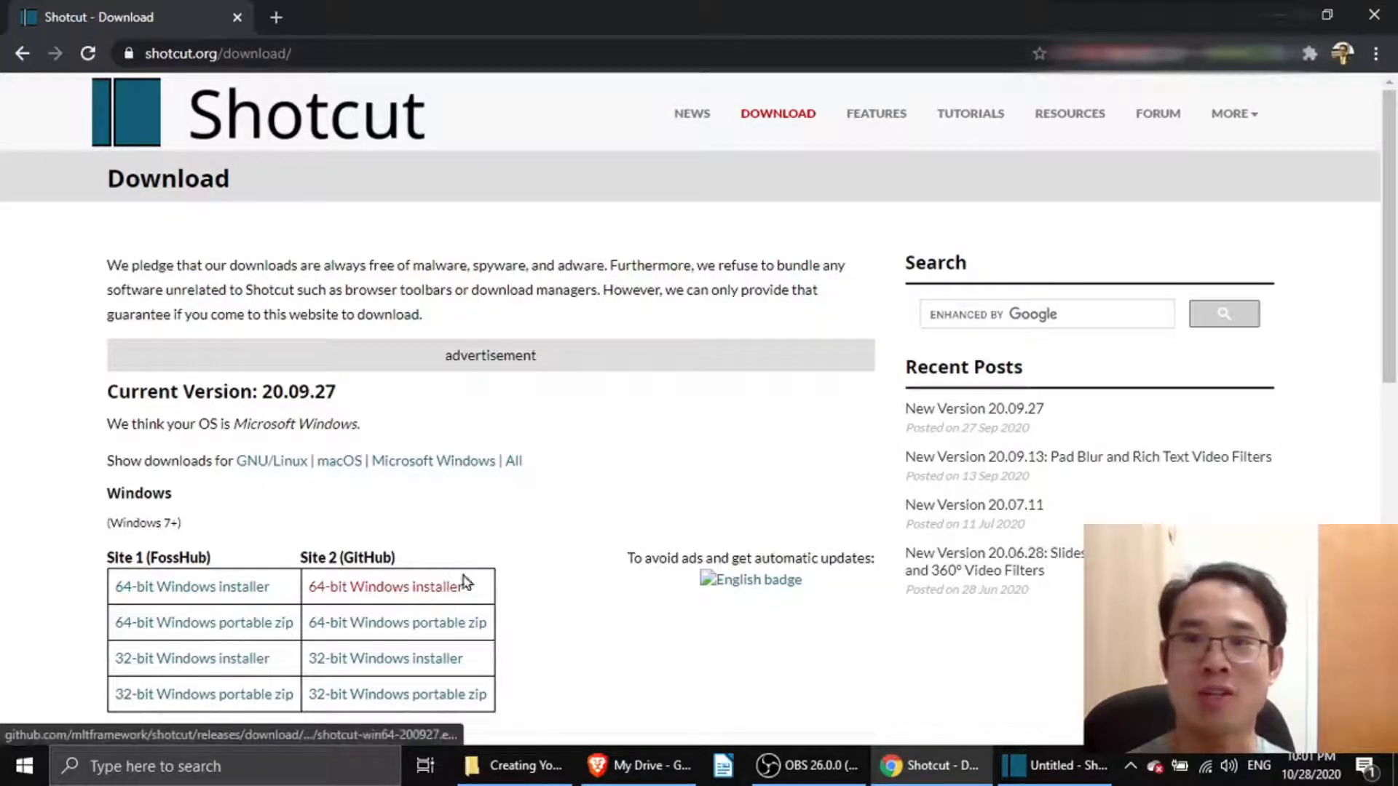
- Switch to Shotcut and add Fantasie Impromptu VIDEO FINAL.mp4 and the green-screen Subscribe Button video from the desktop to the playlist
{"action": "left_click", "coordinate": [1280, 14]}
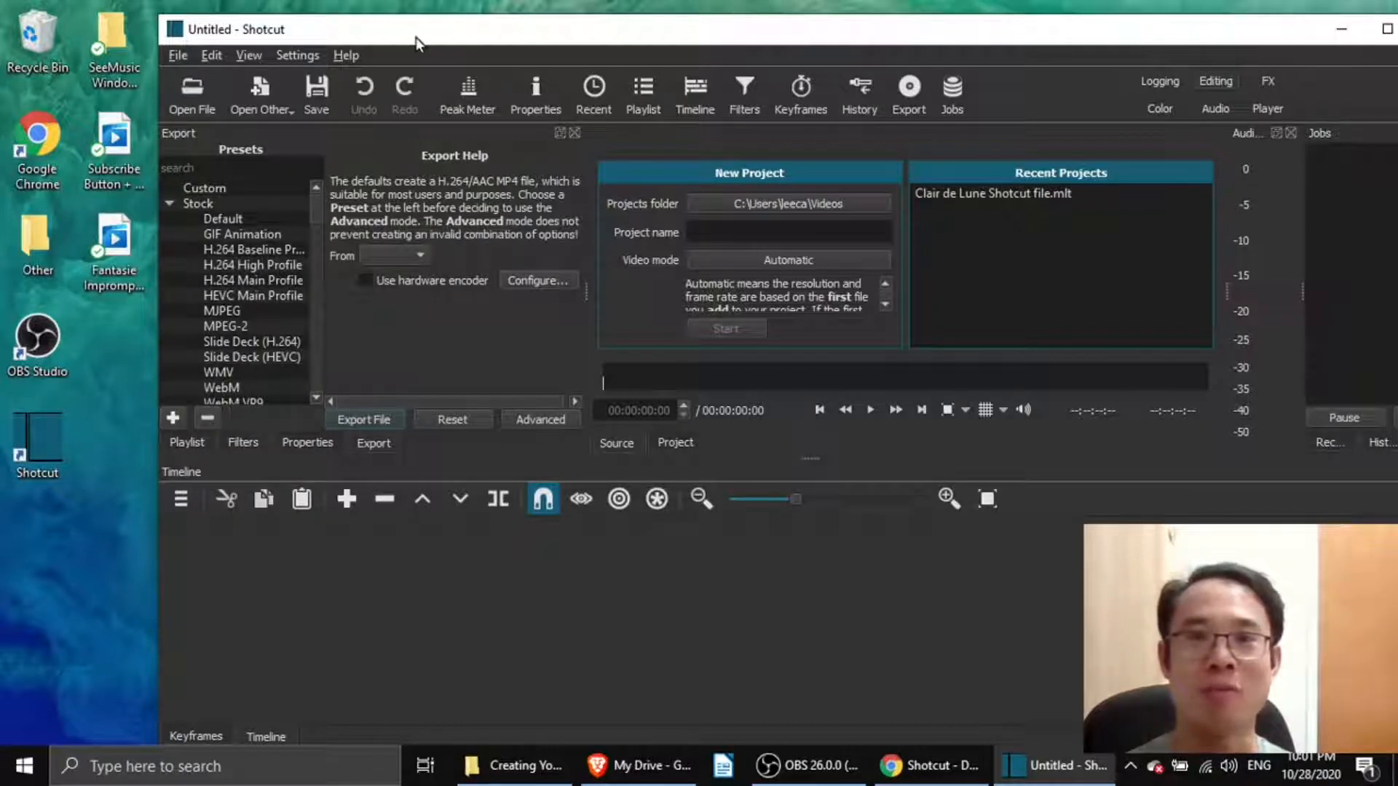
{"action": "left_click_drag", "start_coordinate": [417, 37], "coordinate": [412, 31]}
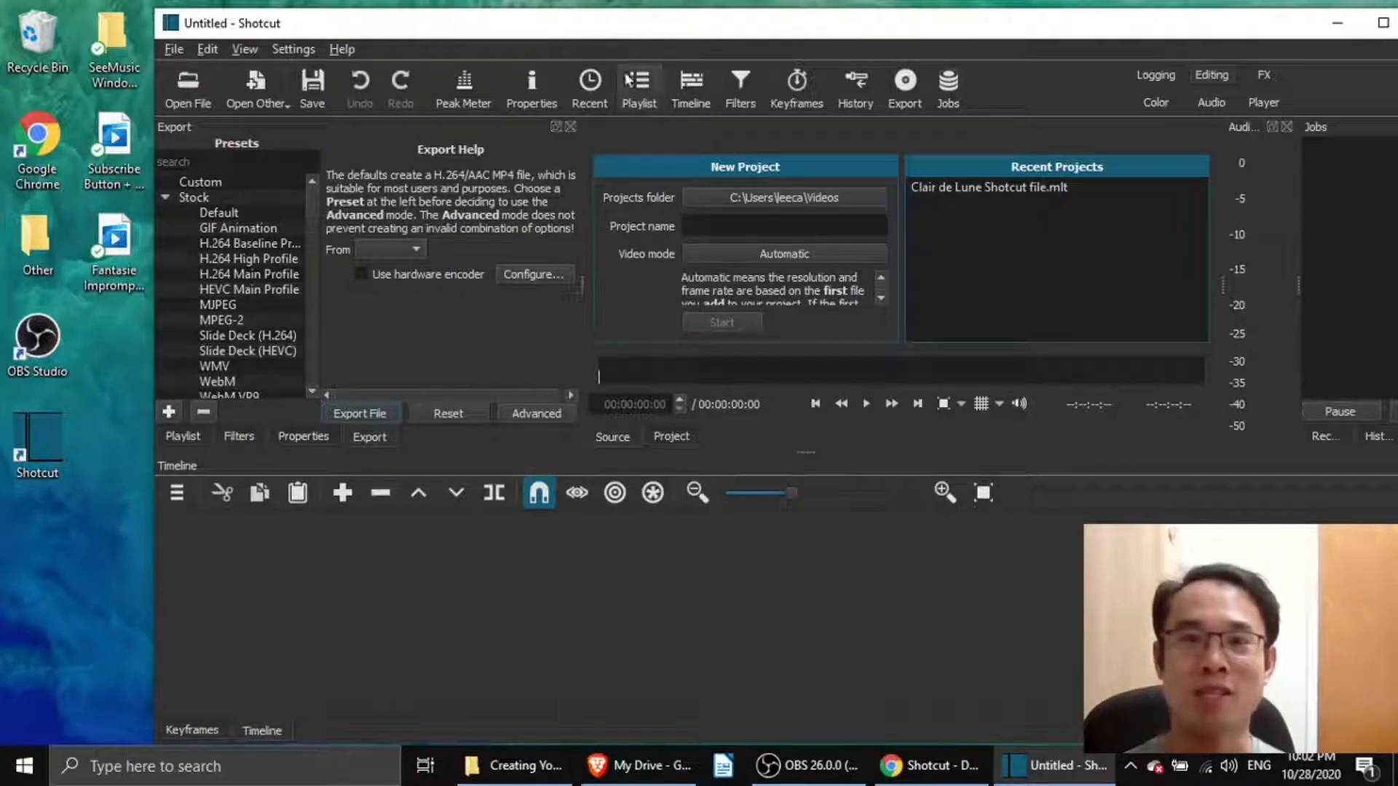
{"action": "left_click", "coordinate": [639, 113]}
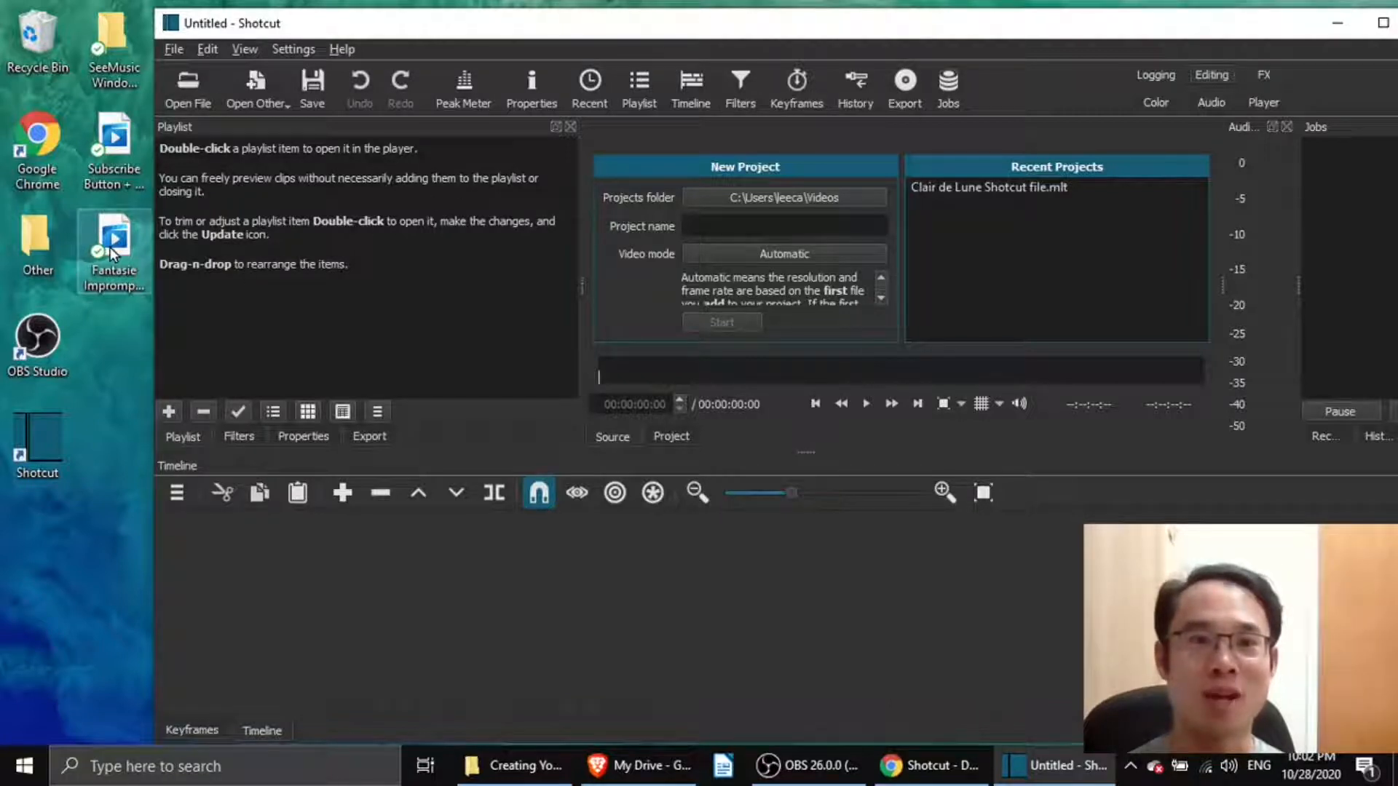
{"action": "left_click_drag", "start_coordinate": [110, 247], "coordinate": [339, 187]}
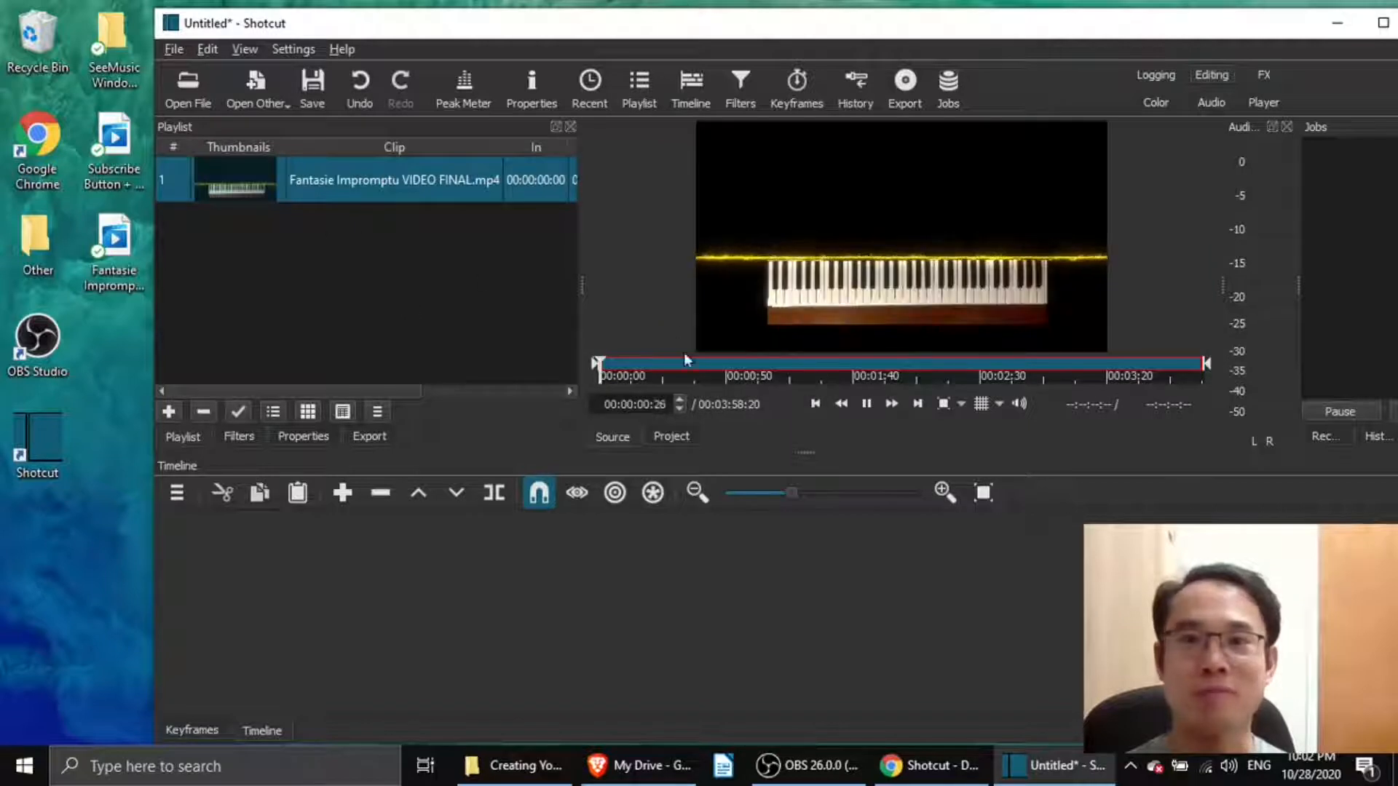
{"action": "left_click", "coordinate": [867, 403]}
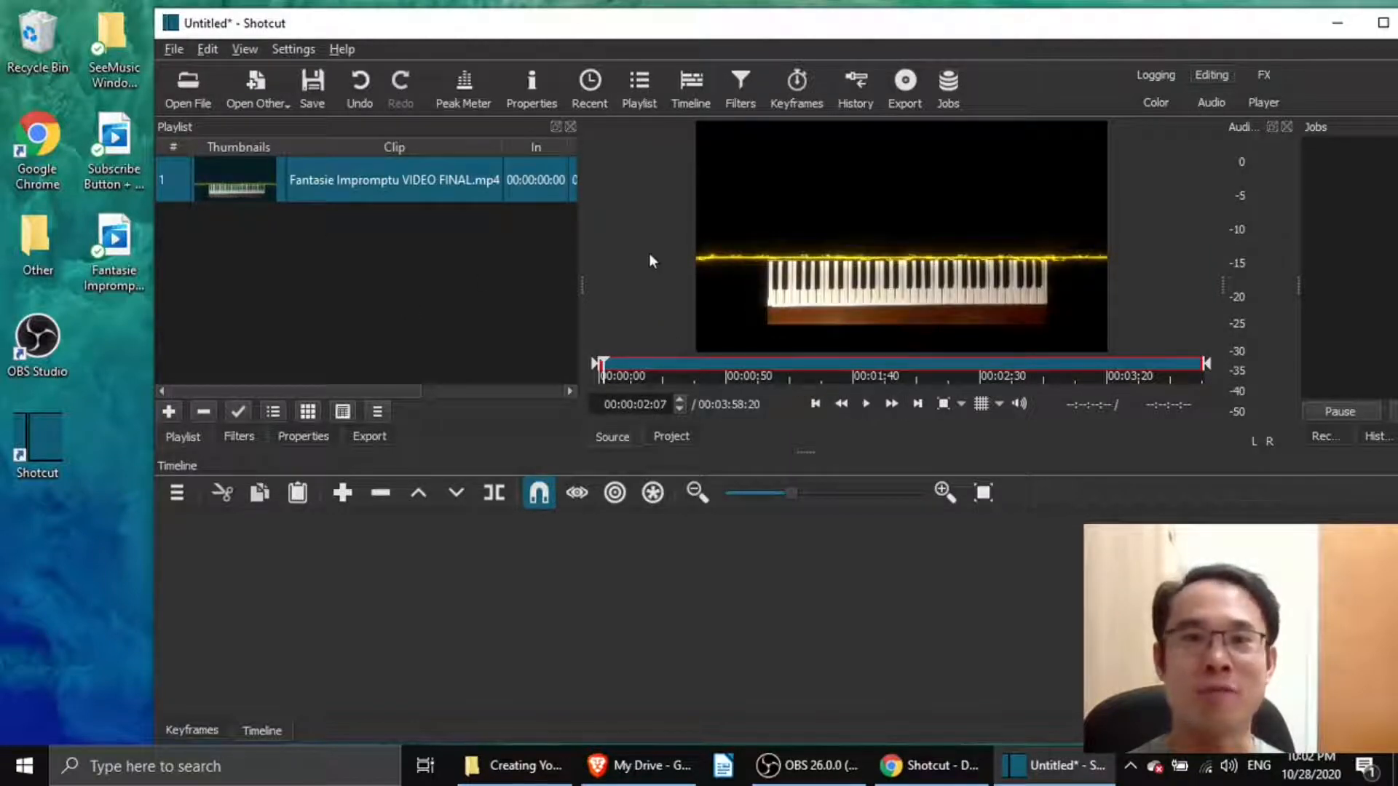
{"action": "left_click_drag", "start_coordinate": [92, 131], "coordinate": [327, 260]}
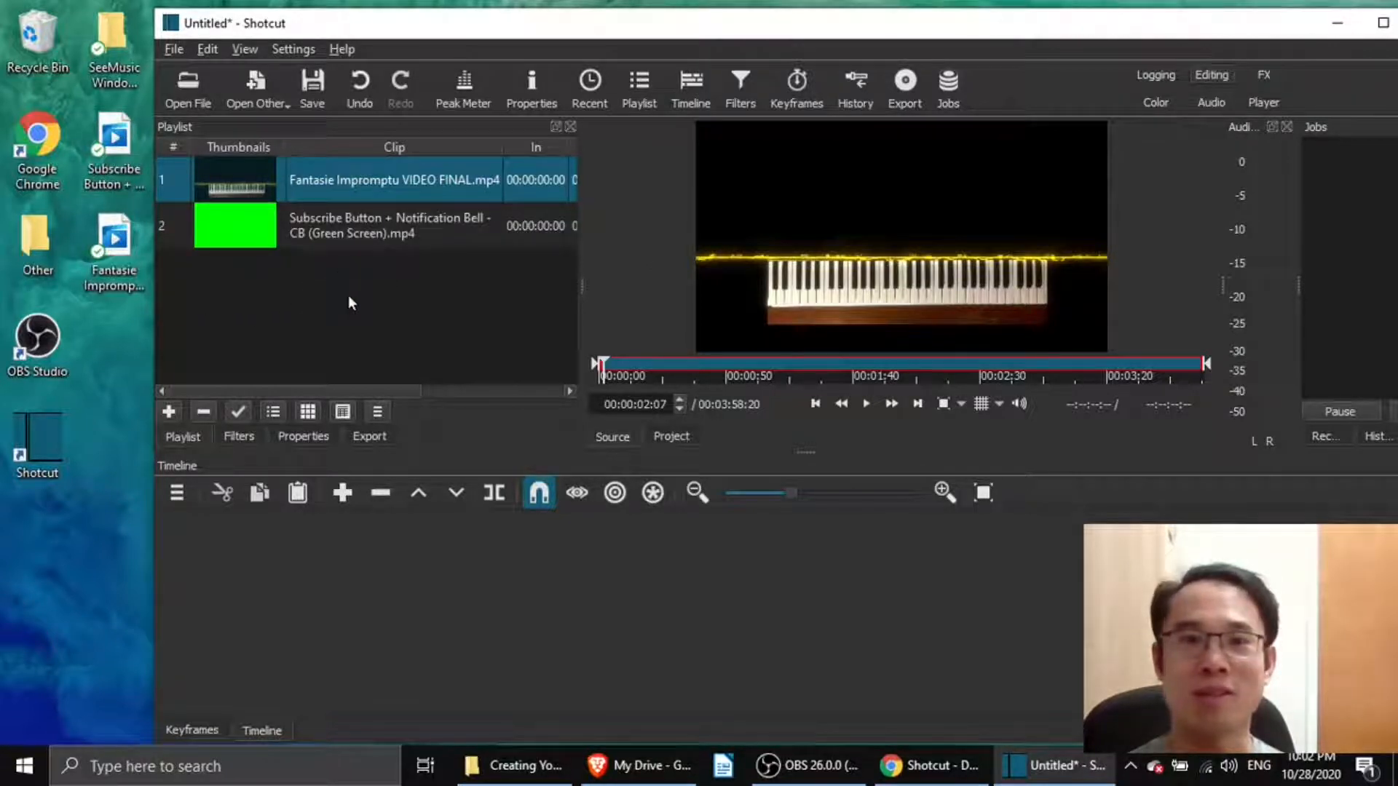
- Maximize the Shotcut window and place the Fantasie Impromptu clip on the timeline, starting at about 4 seconds
{"action": "double_click", "coordinate": [602, 21]}
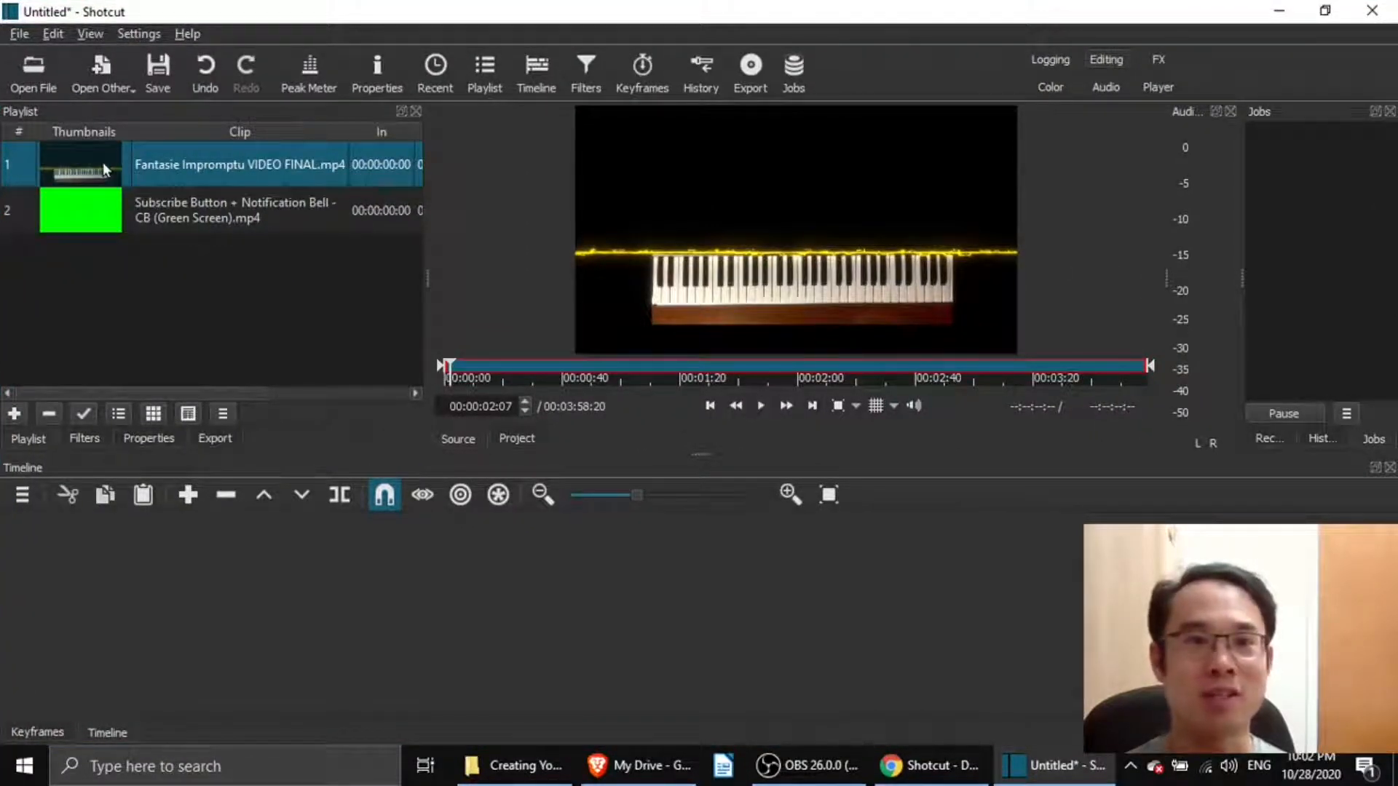
{"action": "left_click_drag", "start_coordinate": [103, 162], "coordinate": [183, 594]}
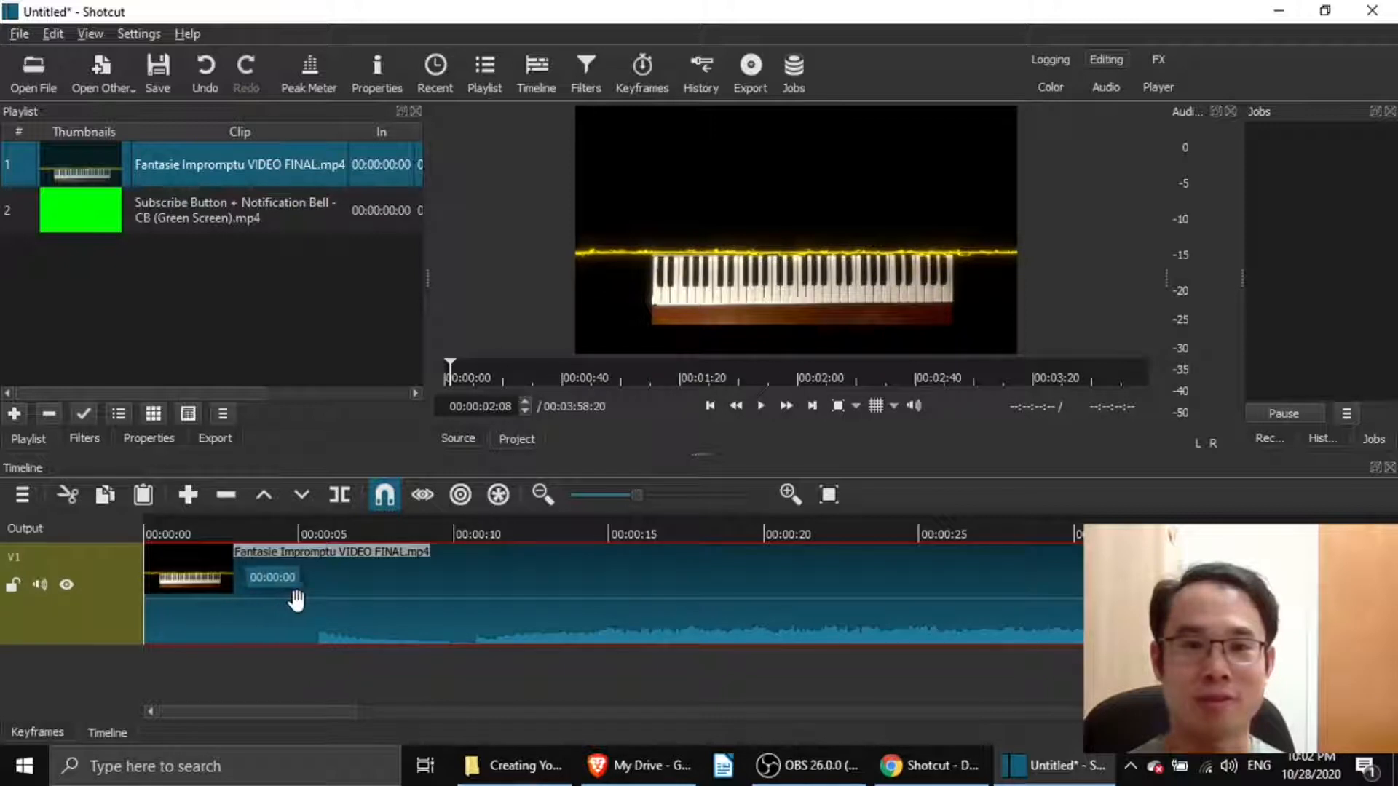
{"action": "left_click_drag", "start_coordinate": [297, 599], "coordinate": [417, 589]}
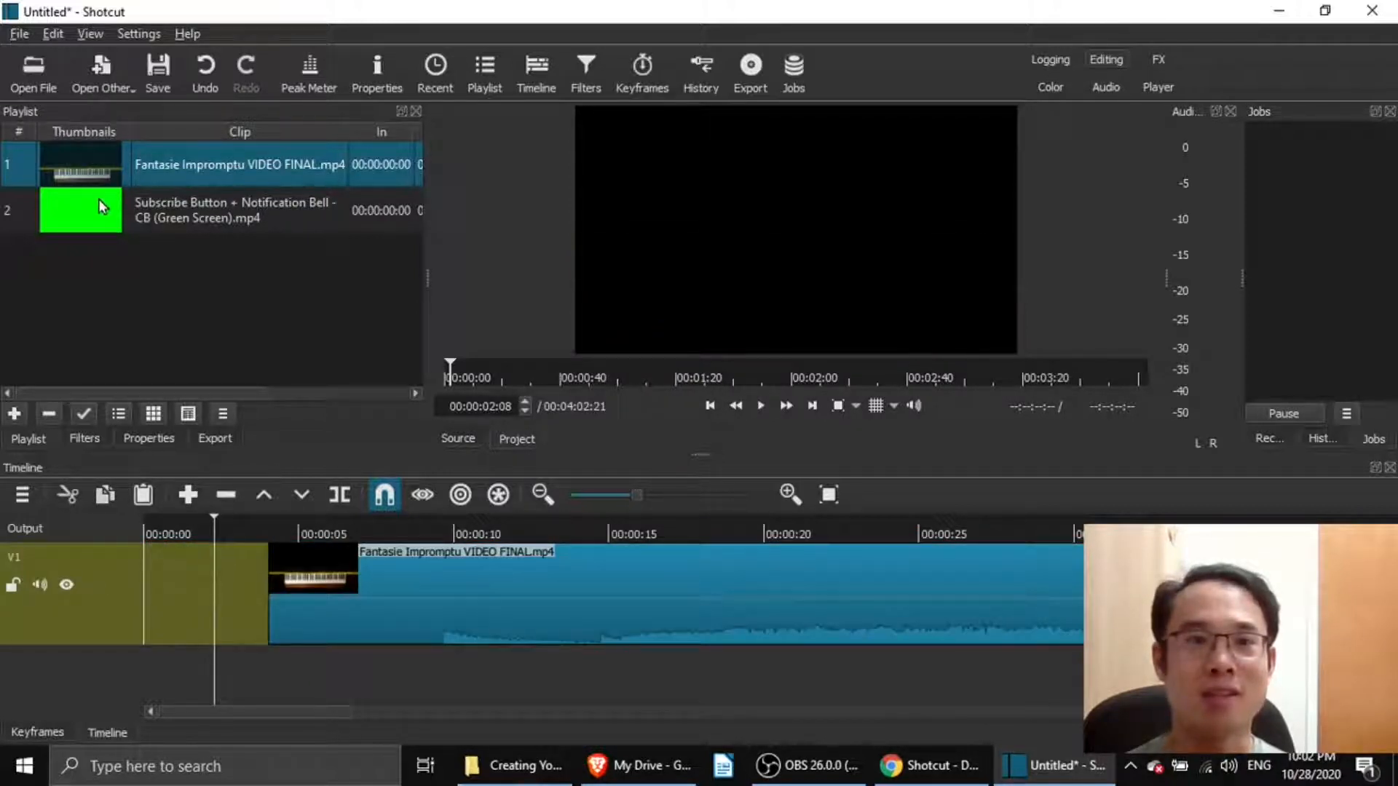
- Add a second video track and place the Subscribe Button clip on it, starting at about 10 seconds
{"action": "left_click", "coordinate": [145, 213]}
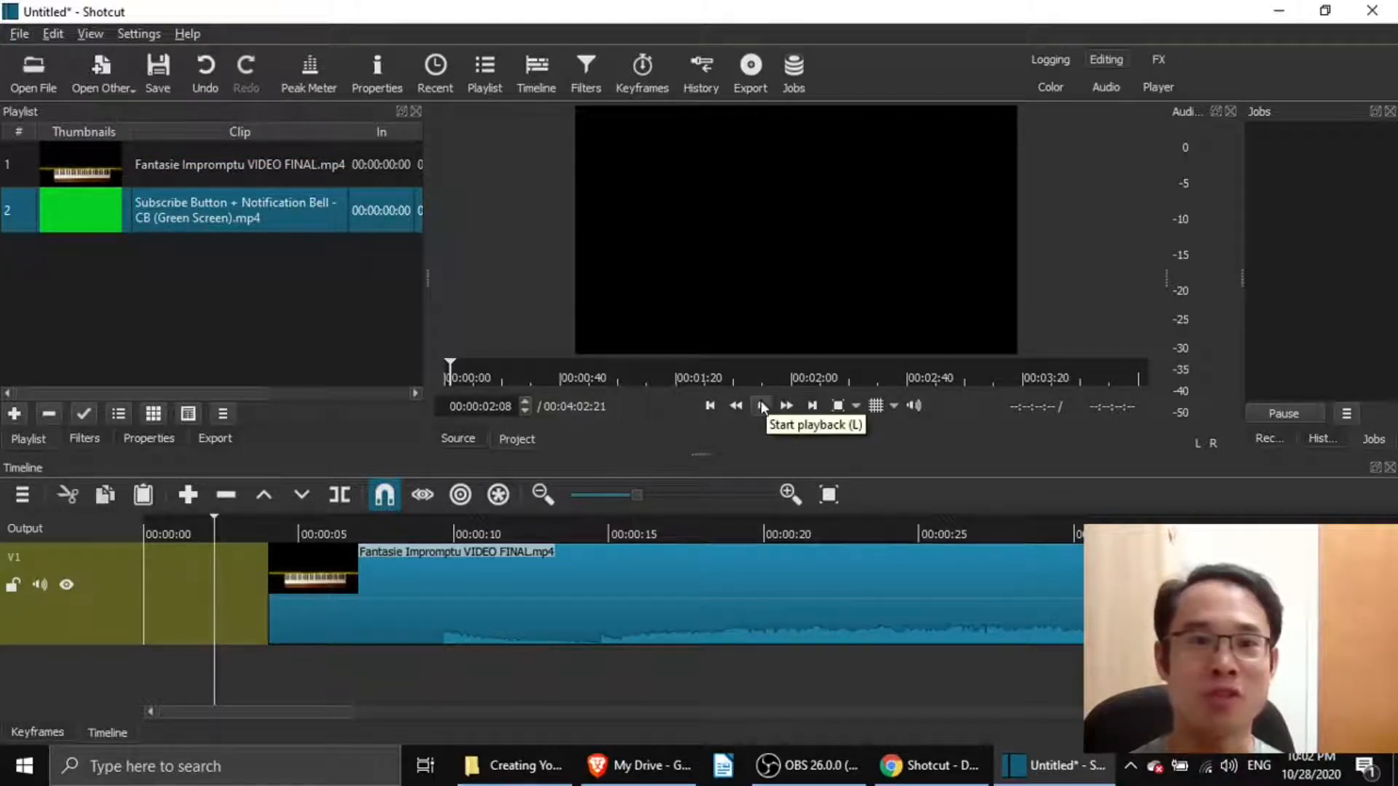
{"action": "left_click", "coordinate": [23, 495]}
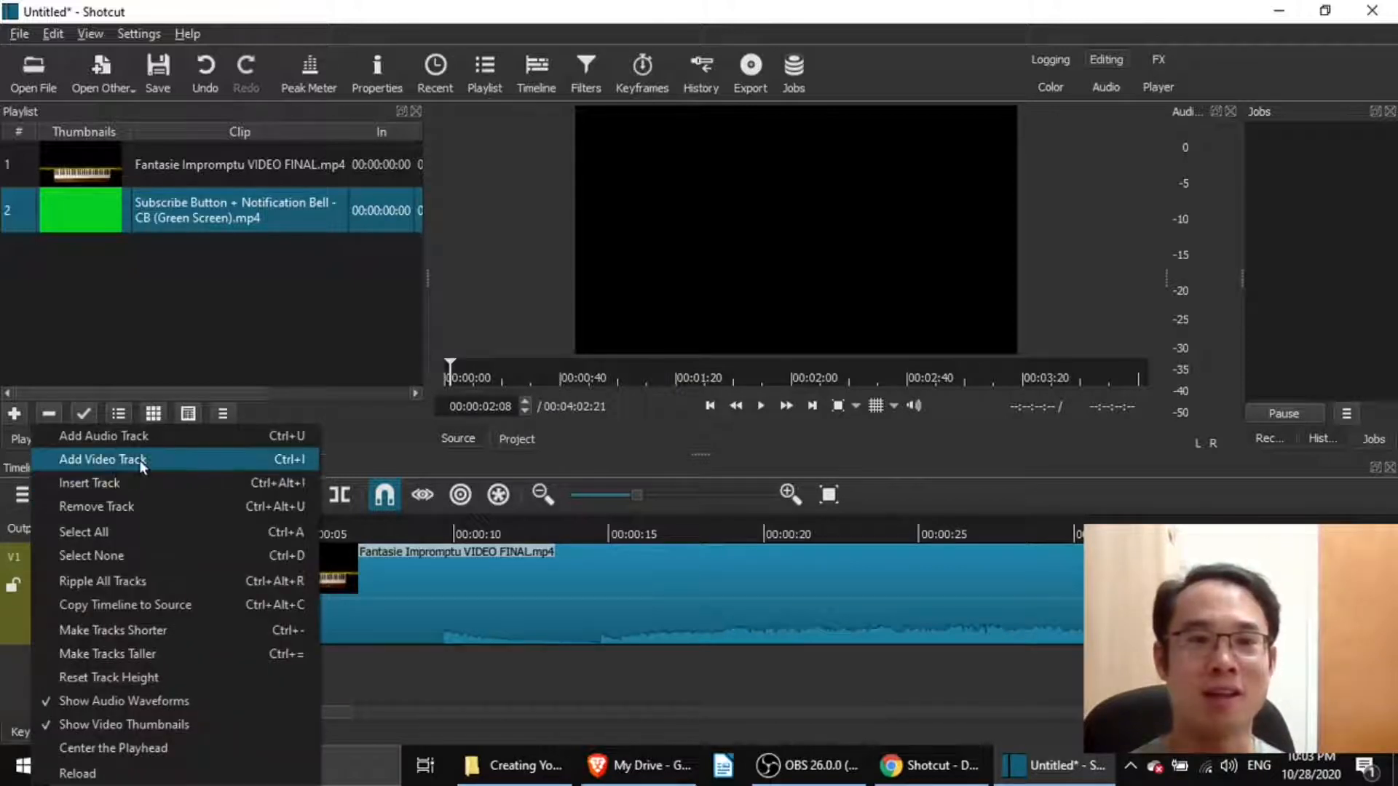
{"action": "left_click", "coordinate": [138, 460]}
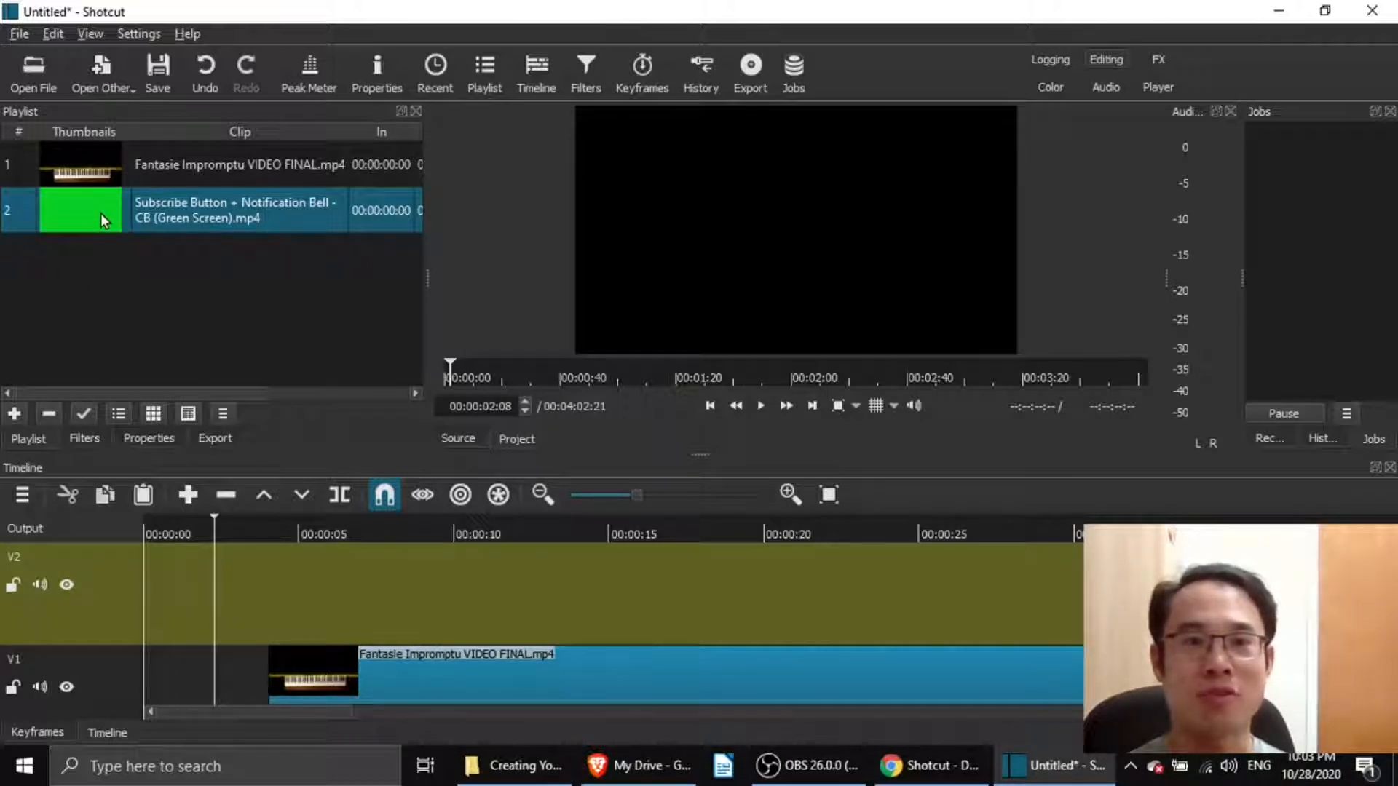
{"action": "left_click_drag", "start_coordinate": [102, 213], "coordinate": [449, 614]}
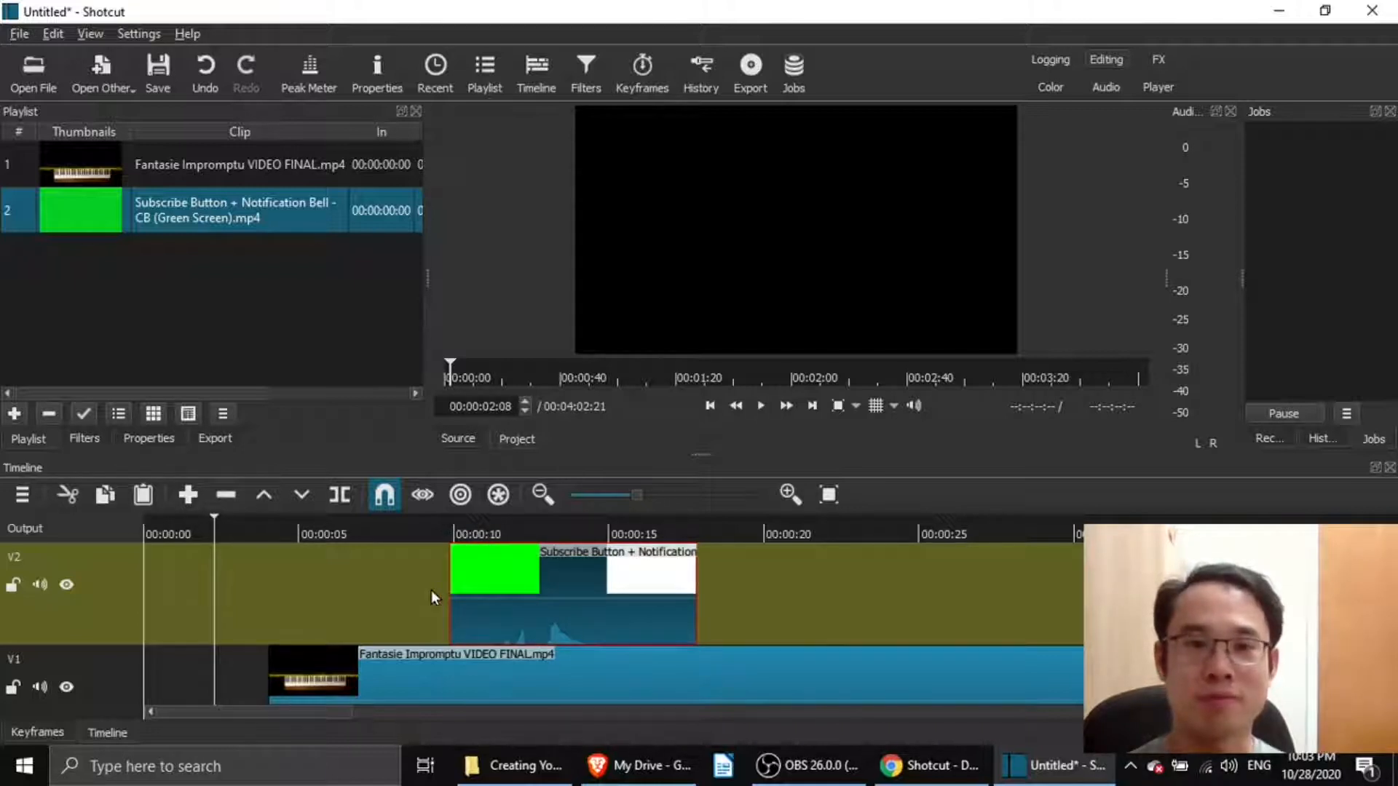
- Preview the timeline from just before the Subscribe Button clip and pause once the red button is shown
{"action": "left_click", "coordinate": [431, 589]}
{"action": "left_click", "coordinate": [769, 409]}
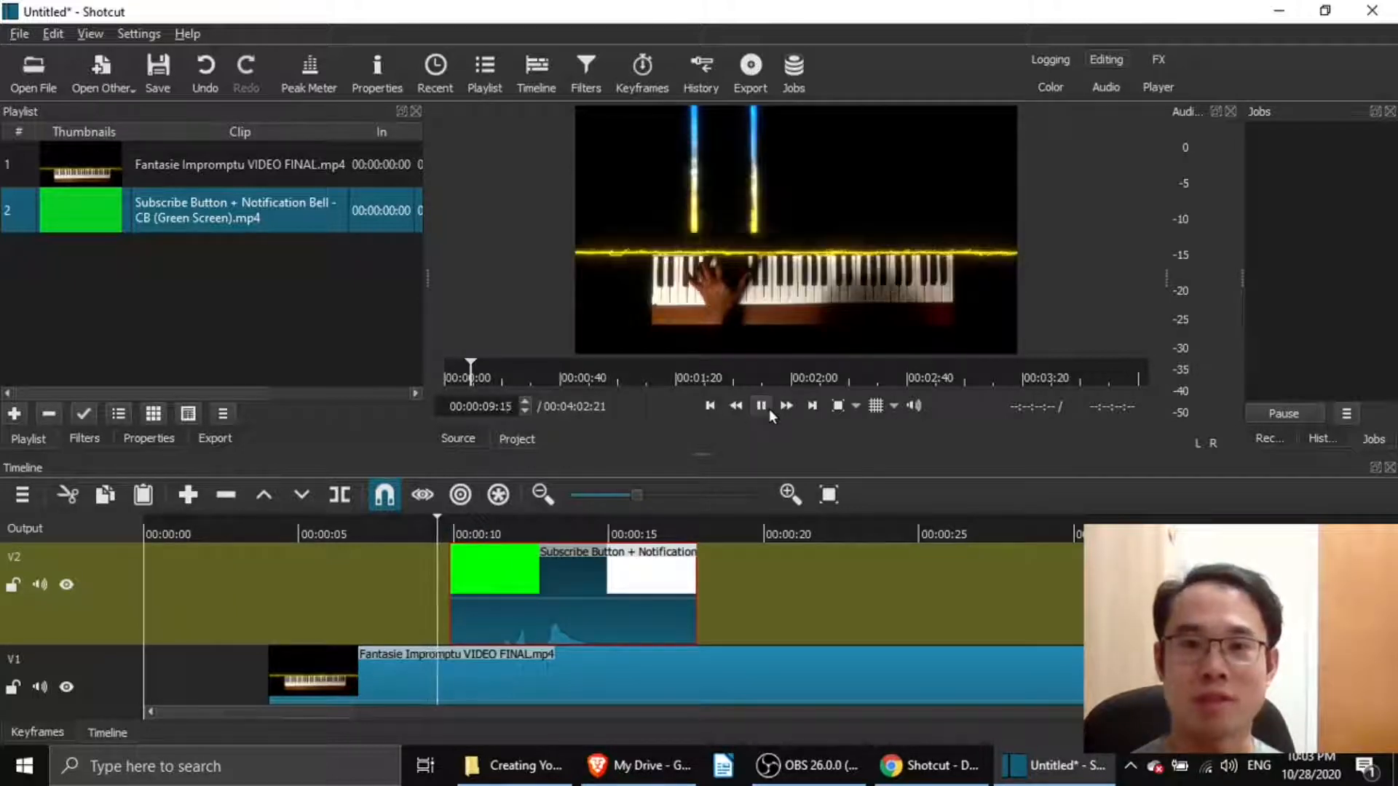
{"action": "left_click", "coordinate": [766, 409]}
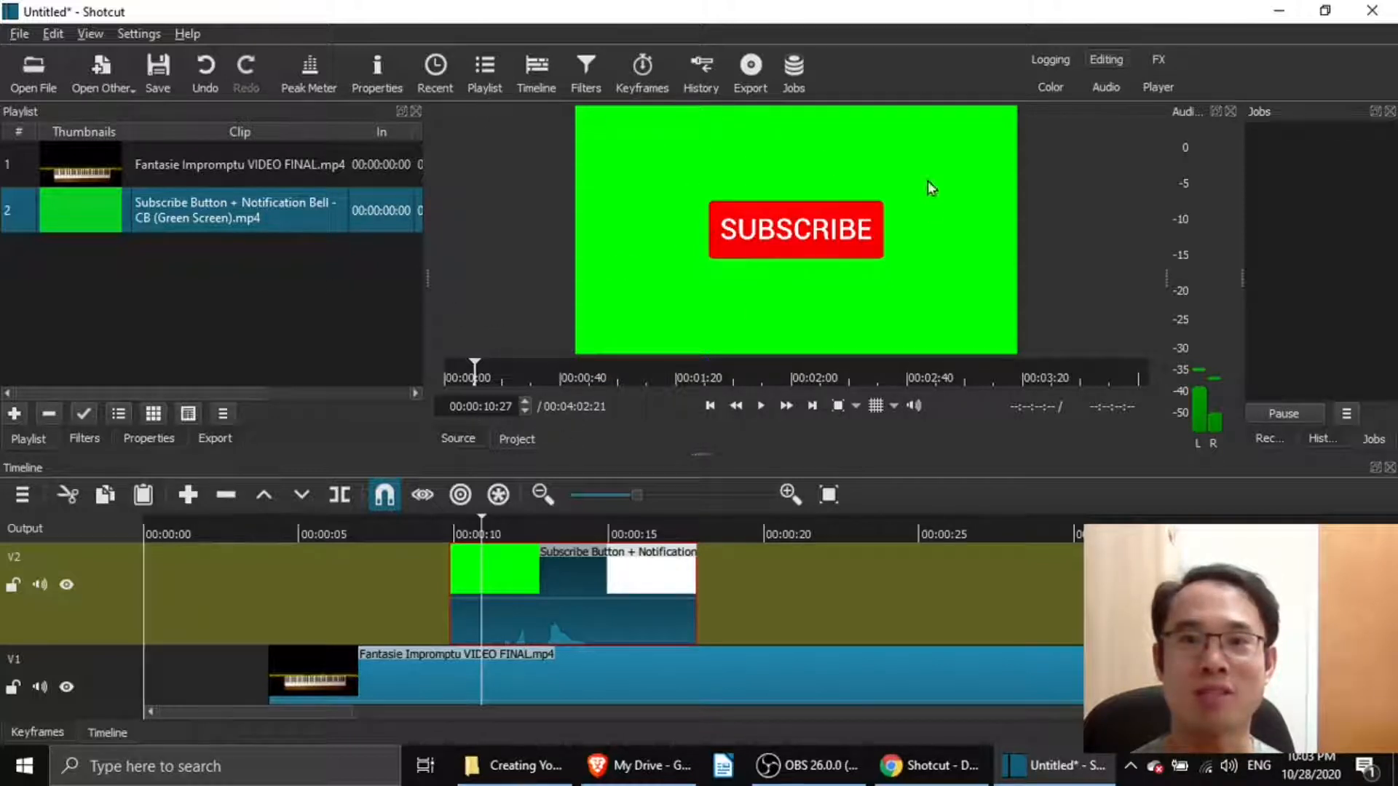
- Apply the Chroma Key: Simple filter to the Subscribe Button clip to remove its green background
{"action": "left_click", "coordinate": [581, 76]}
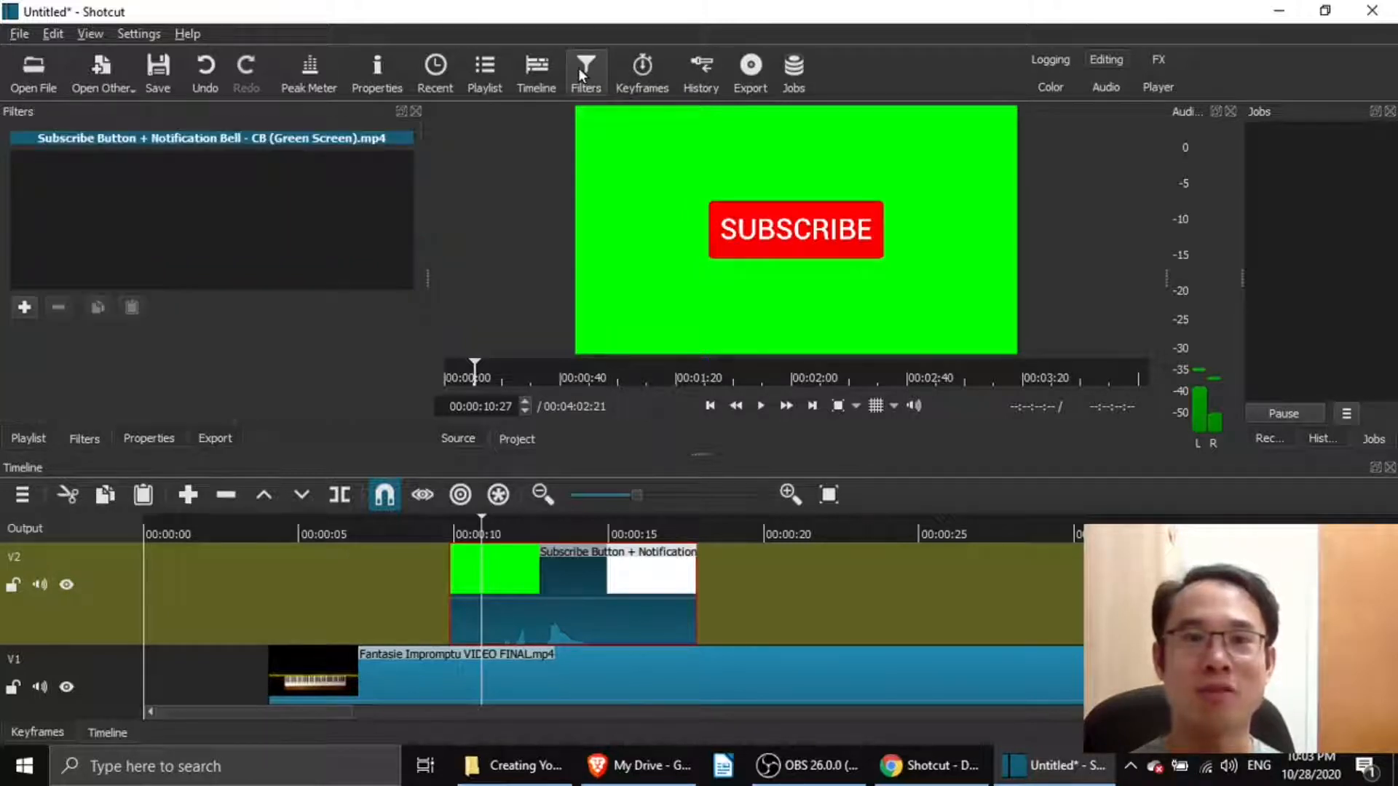
{"action": "left_click", "coordinate": [25, 309]}
{"action": "scroll", "coordinate": [25, 309], "scroll_direction": "down", "scroll_amount": 2}
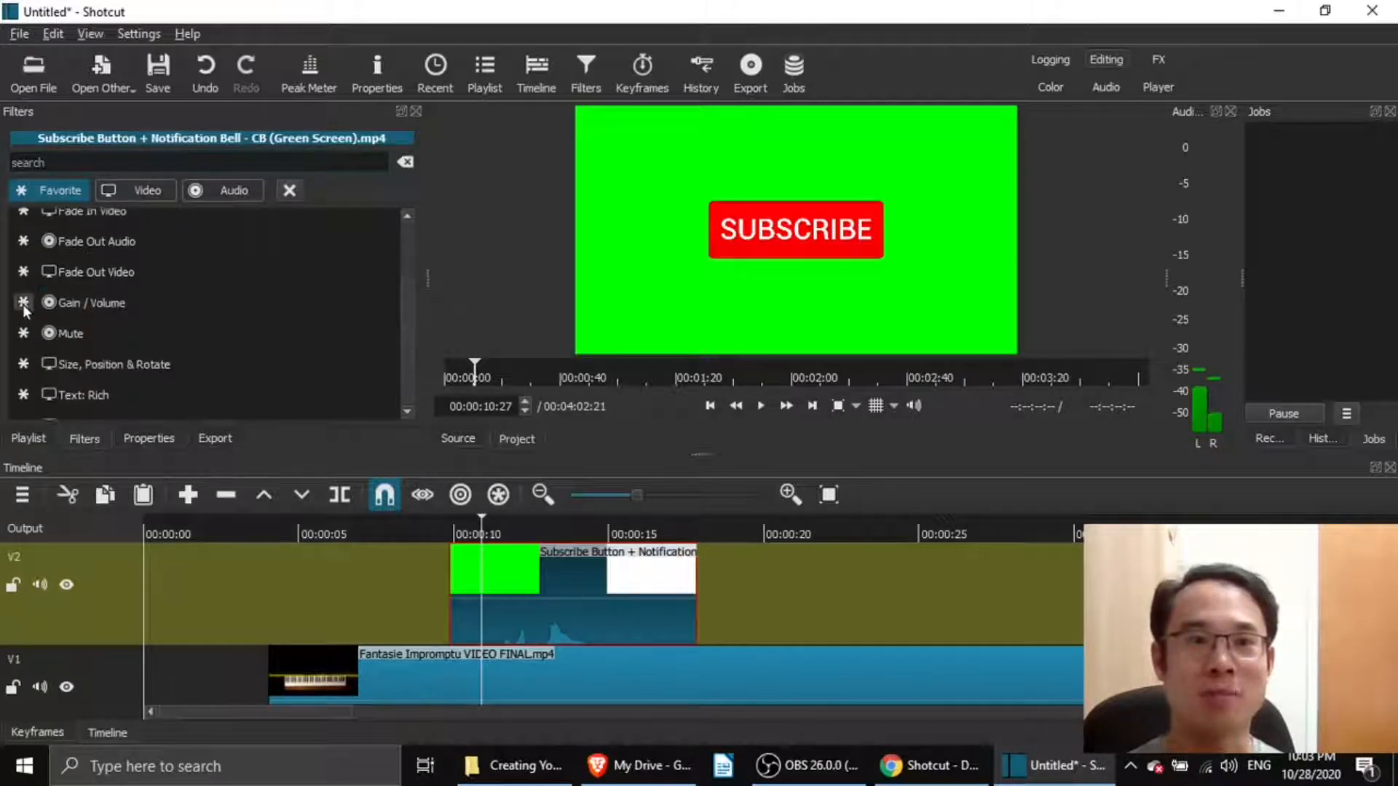
{"action": "type", "text": "c"}
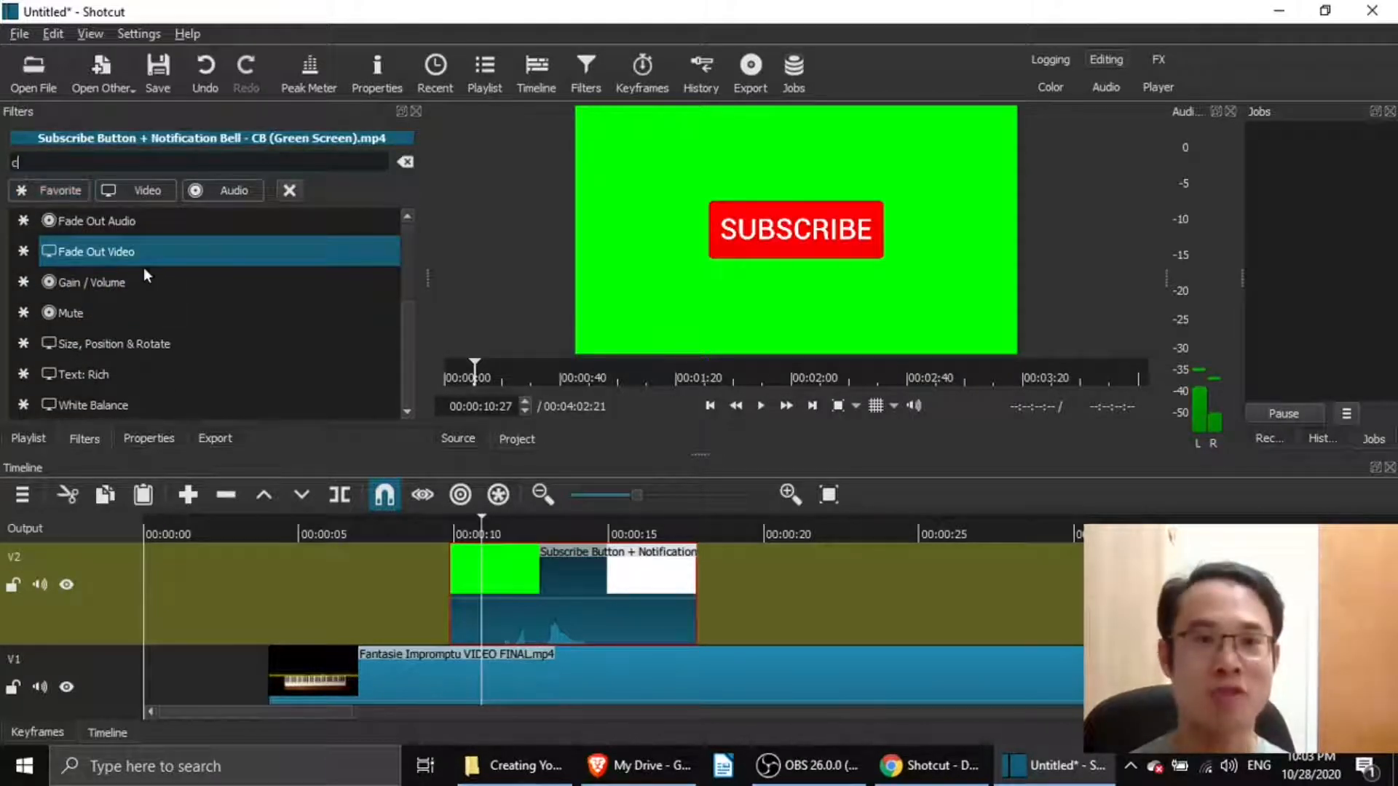
{"action": "type", "text": "hroma"}
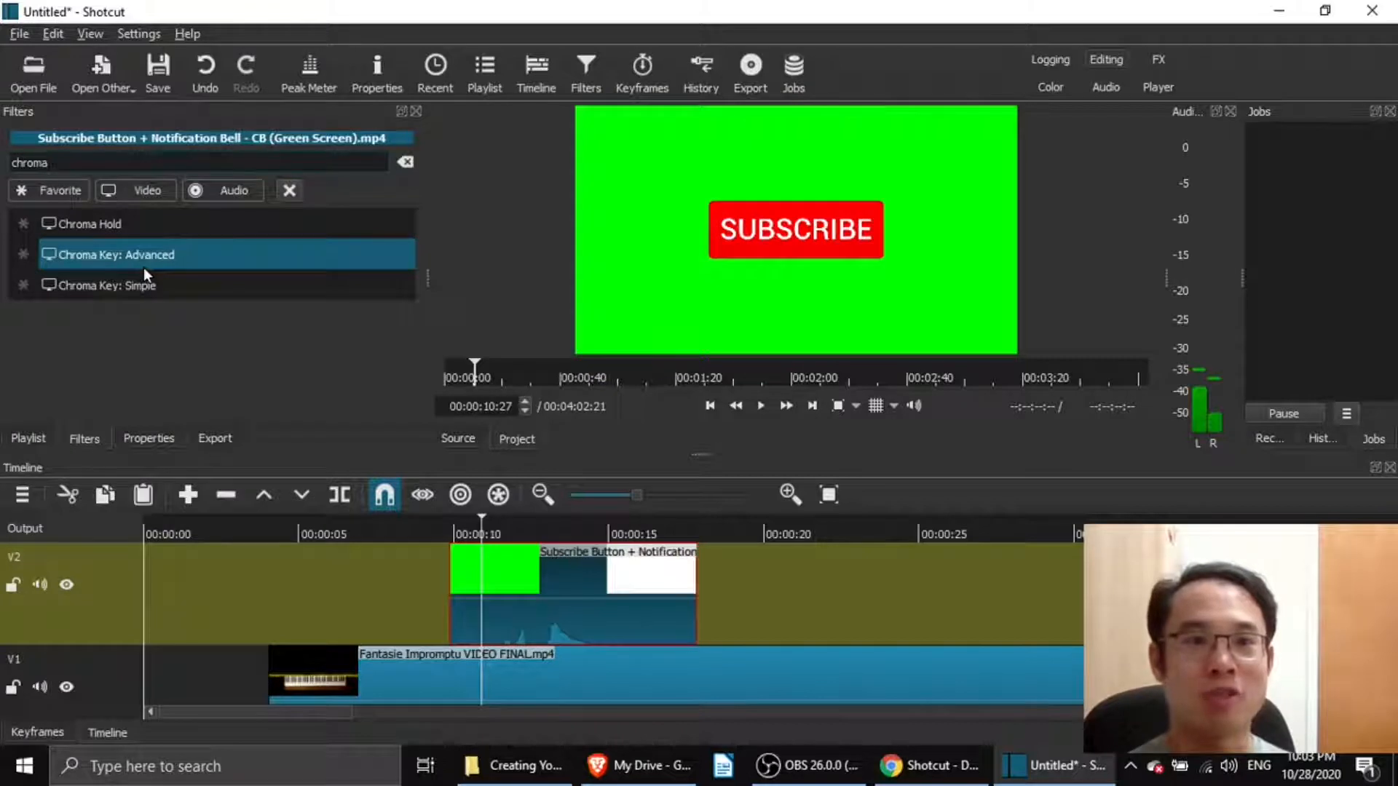
{"action": "left_click", "coordinate": [151, 284]}
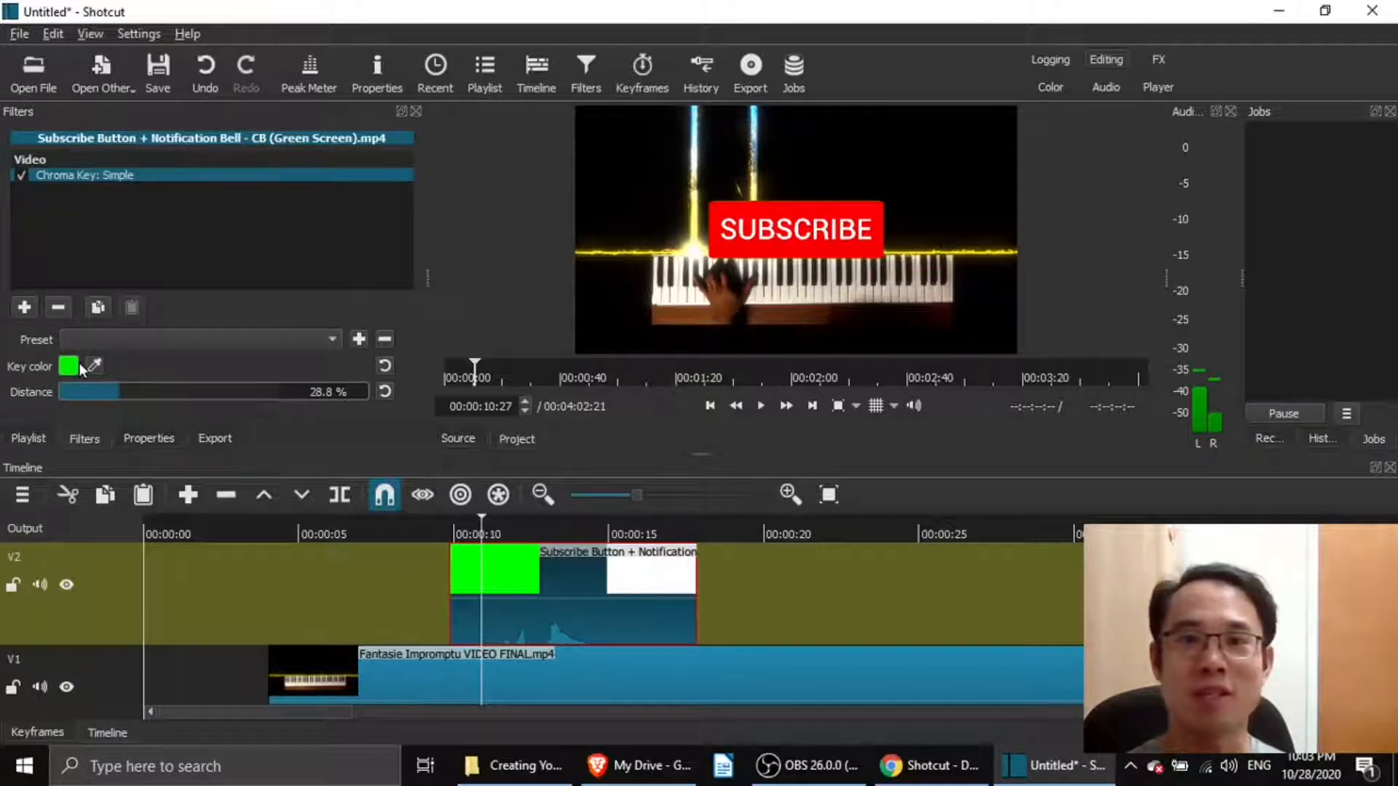
- Add the Size, Position & Rotate filter to the Subscribe Button clip
{"action": "left_click", "coordinate": [26, 308]}
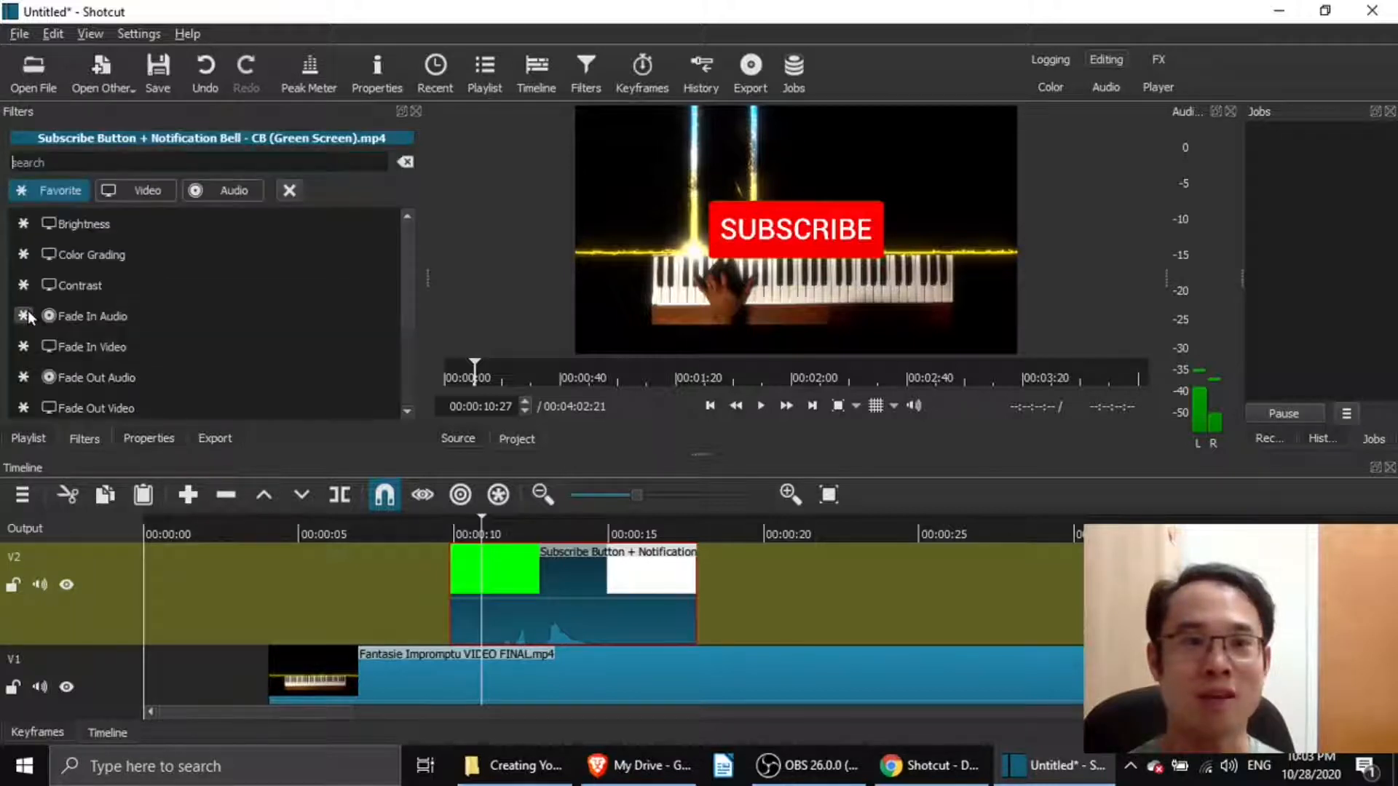
{"action": "scroll", "coordinate": [202, 276], "scroll_direction": "down", "scroll_amount": 3}
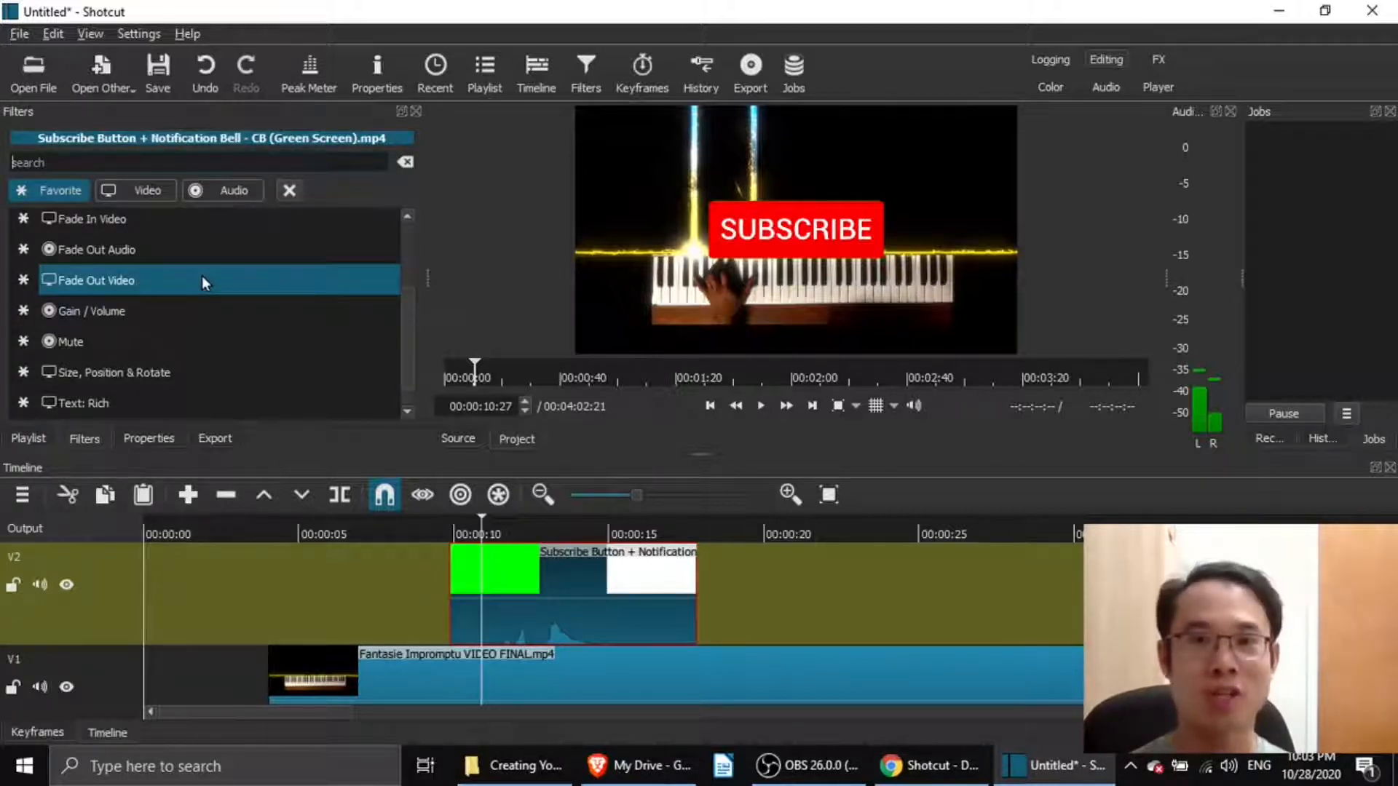
{"action": "type", "text": "posti"}
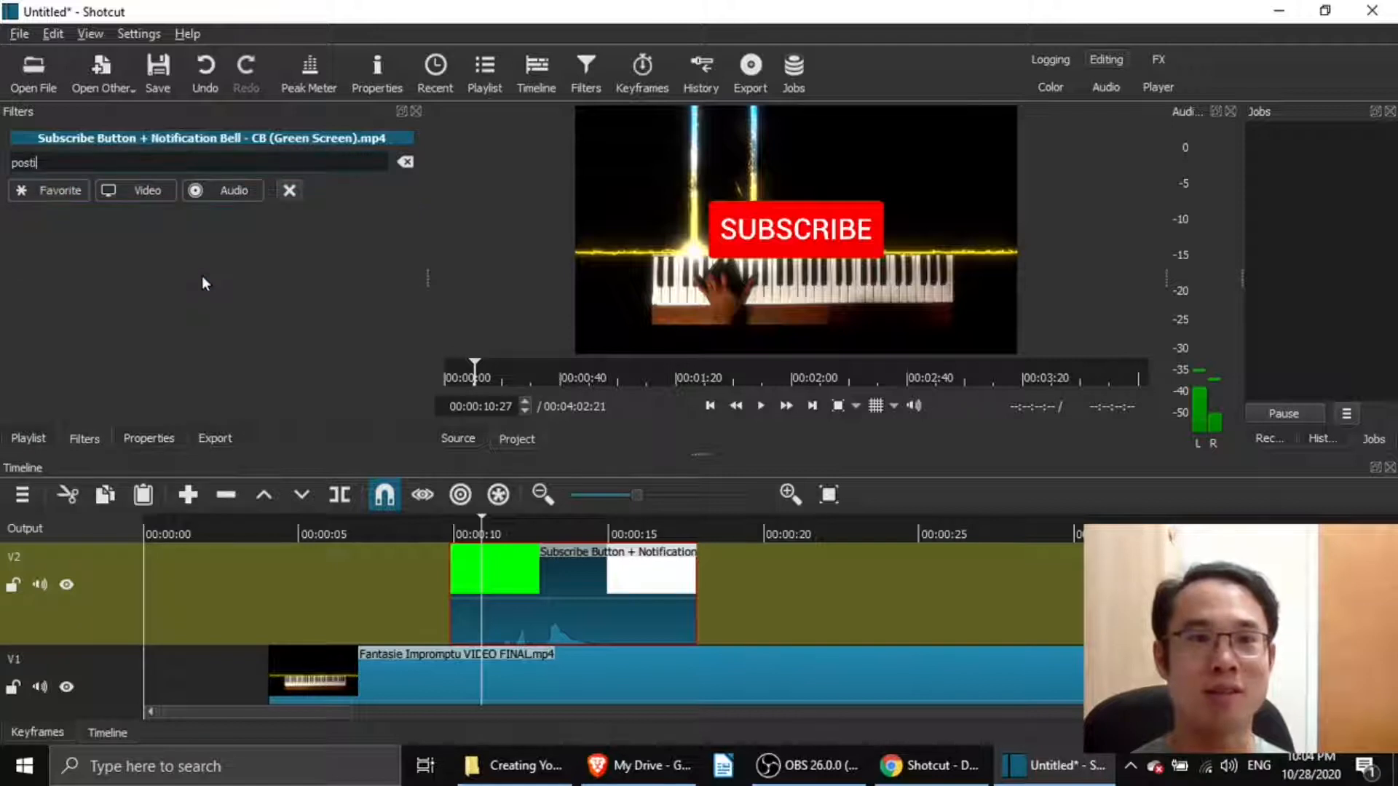
{"action": "key", "text": "BackSpace"}
{"action": "key", "text": "BackSpace"}
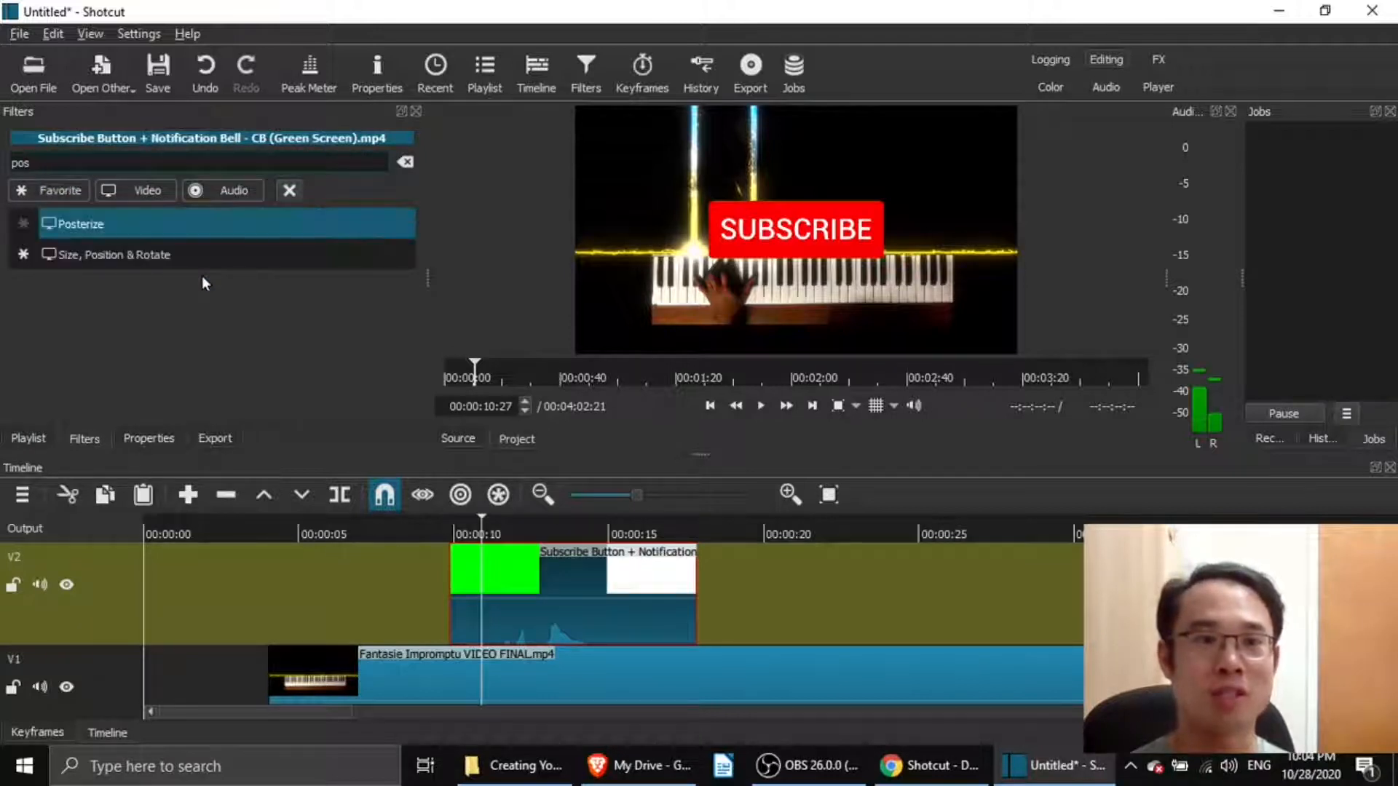
{"action": "type", "text": "ition"}
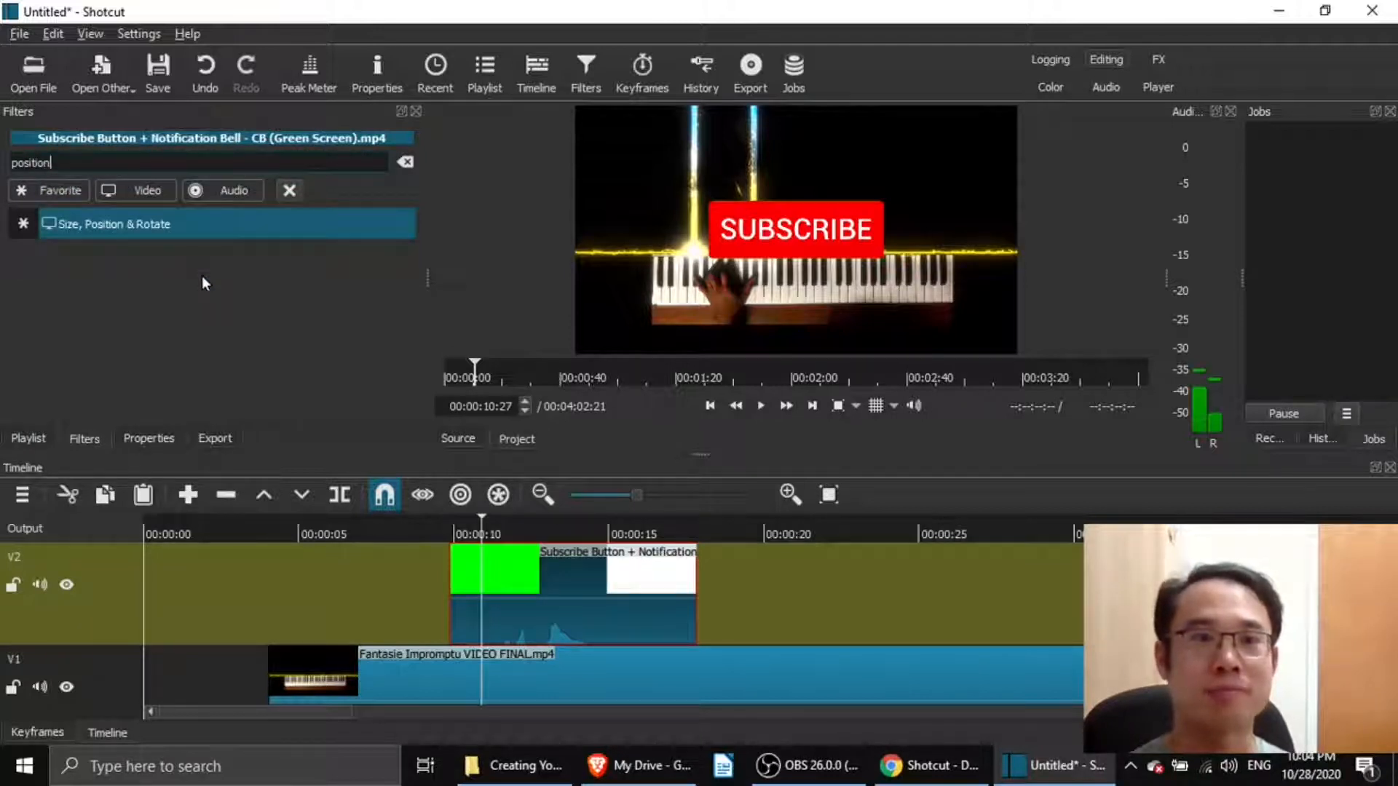
{"action": "left_click", "coordinate": [193, 225]}
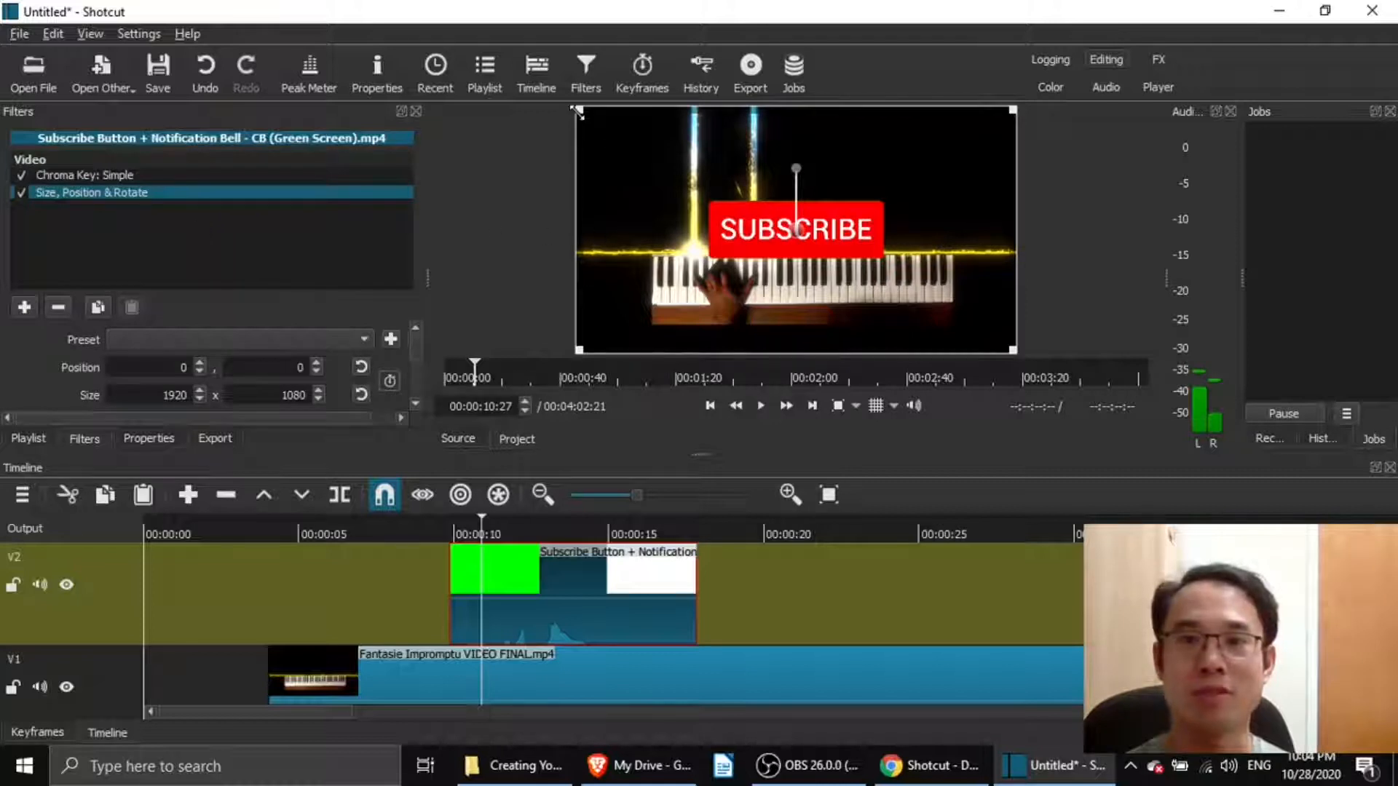
- Shrink the subscribe overlay to about 751 x 422, place it at about 1218, 191, and preview it
{"action": "left_click_drag", "start_coordinate": [577, 111], "coordinate": [947, 185]}
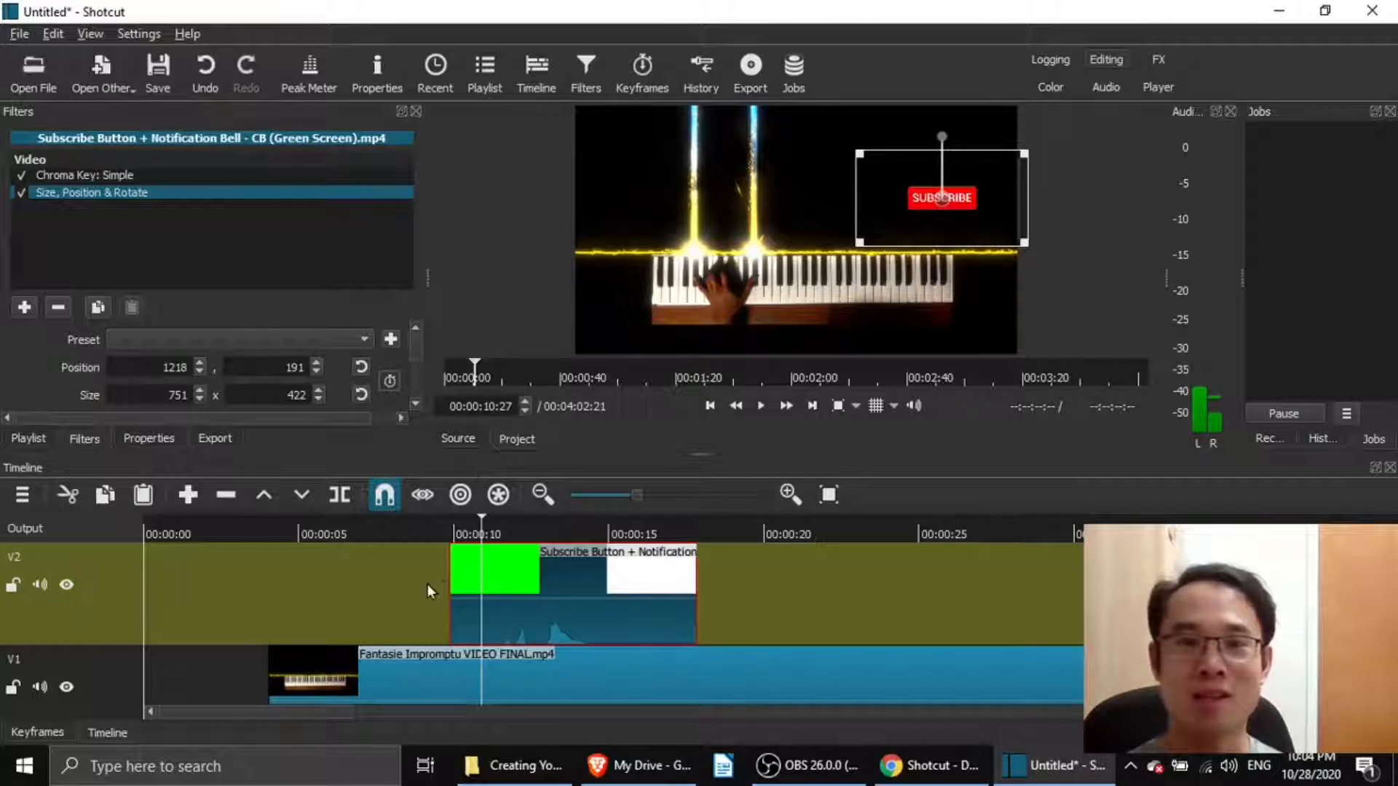
{"action": "left_click", "coordinate": [756, 414]}
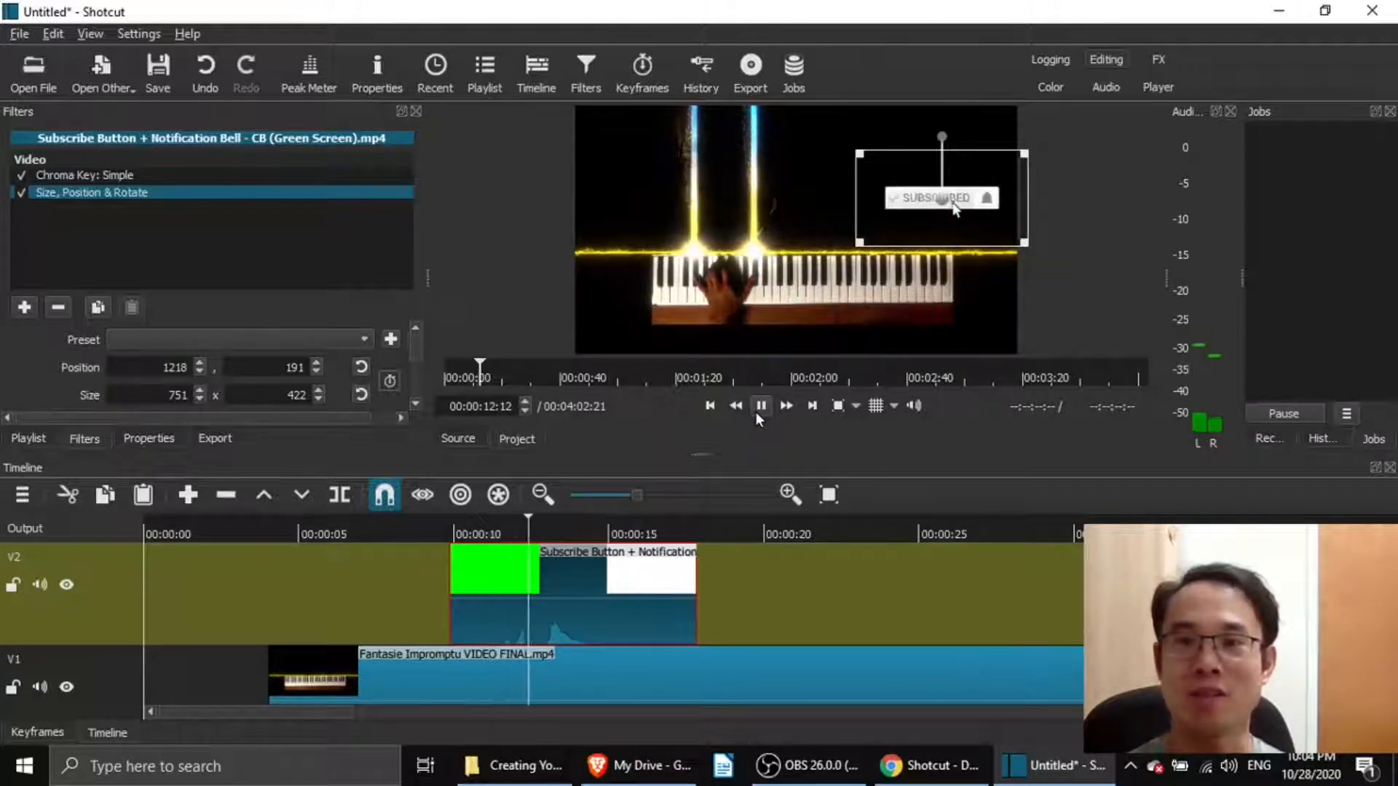
{"action": "left_click", "coordinate": [758, 409]}
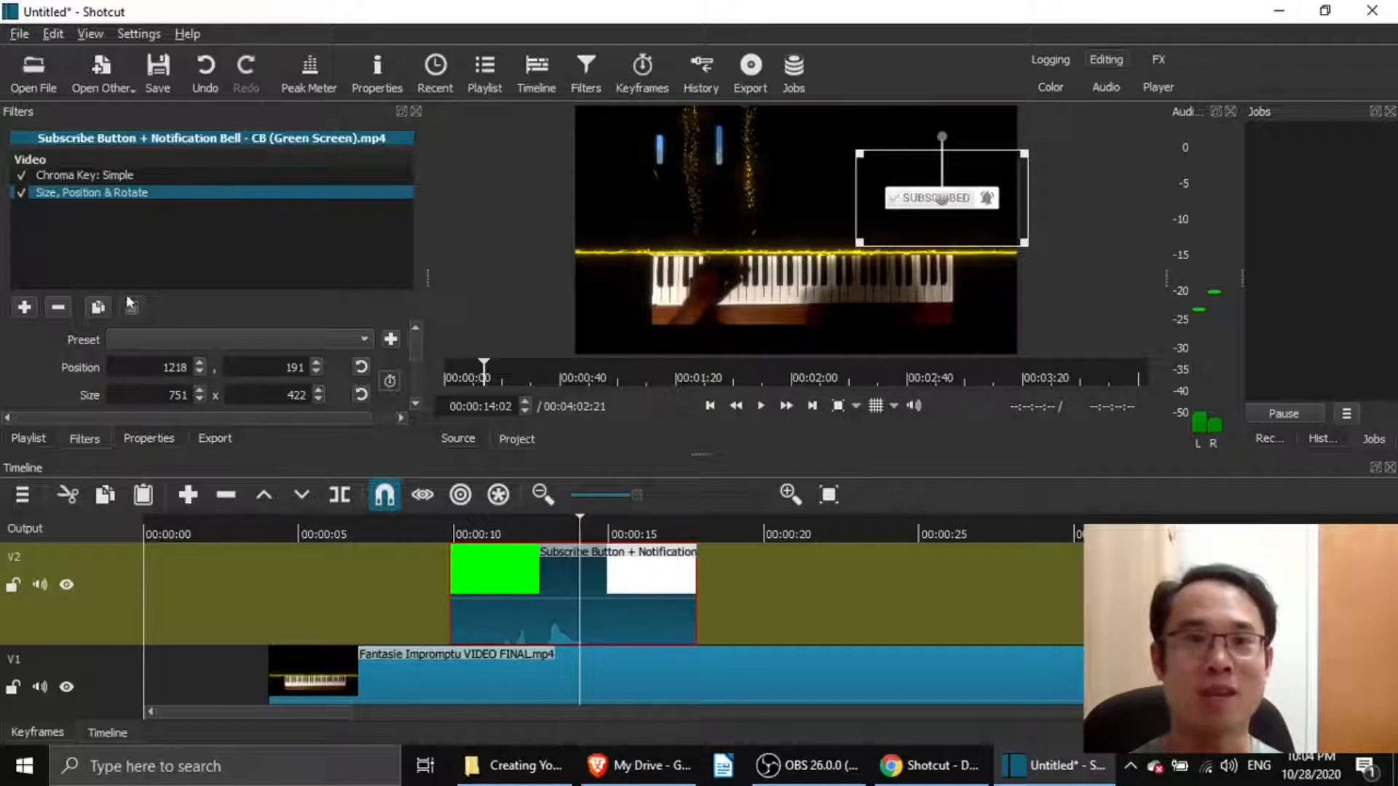
- Add the Gain / Volume audio filter to the Subscribe Button clip
{"action": "left_click", "coordinate": [24, 307]}
{"action": "type", "text": "v"}
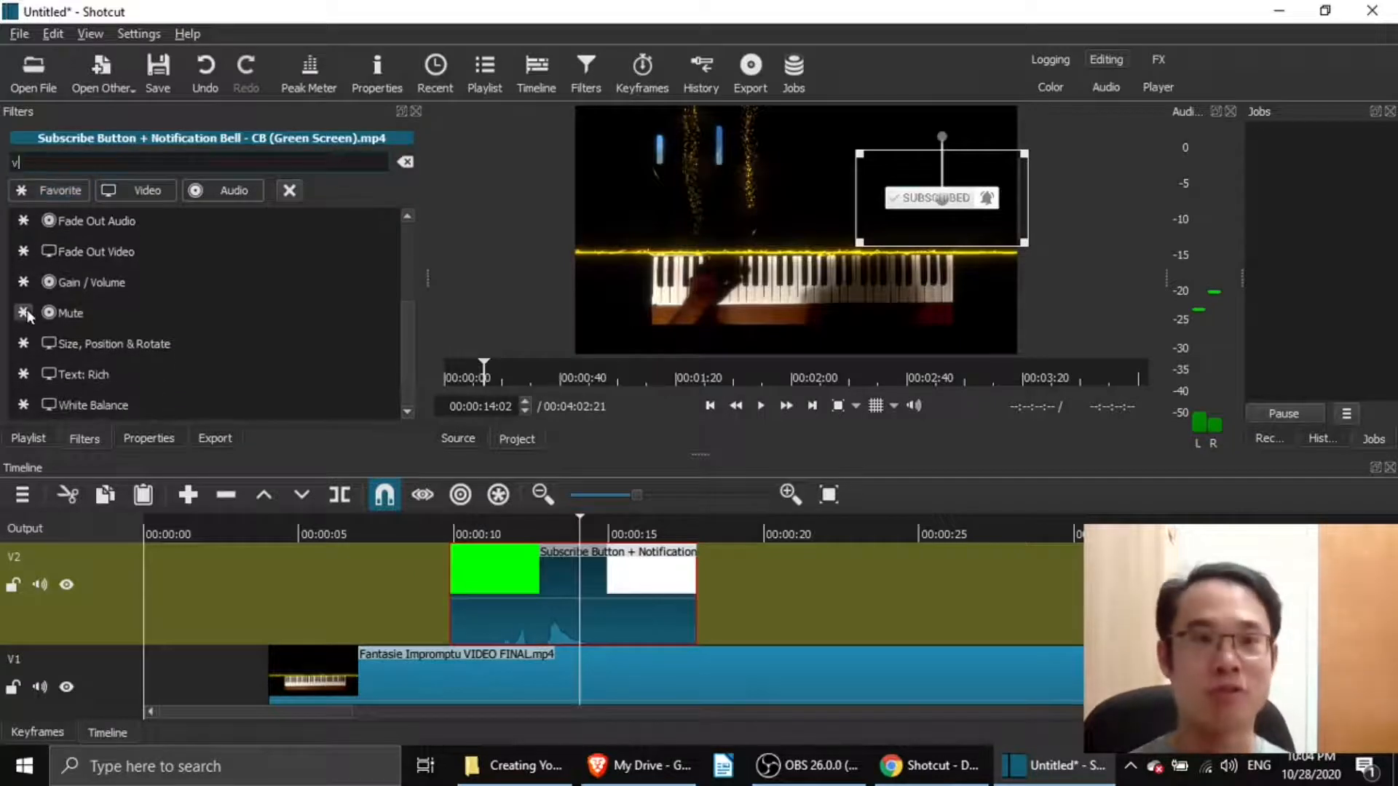
{"action": "type", "text": "olume"}
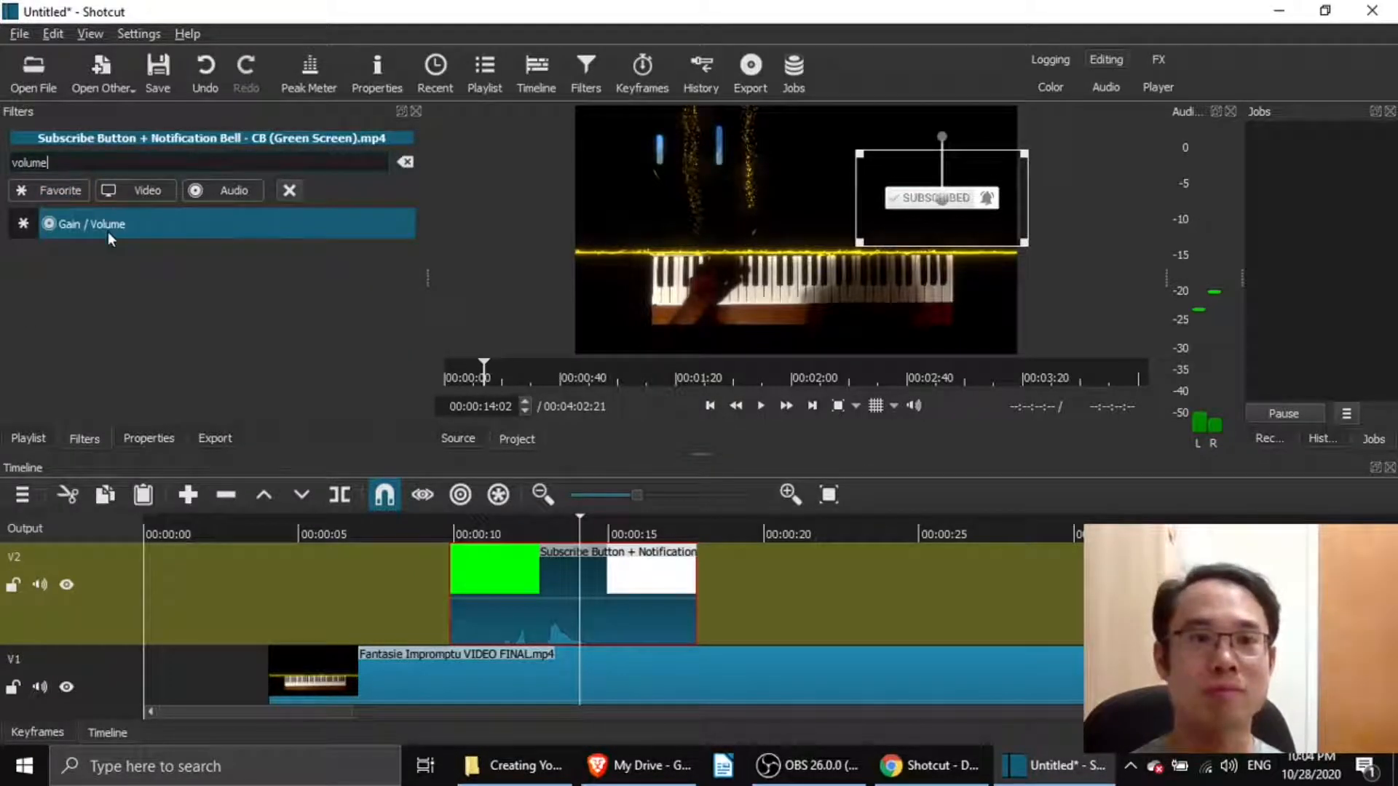
{"action": "left_click", "coordinate": [108, 232]}
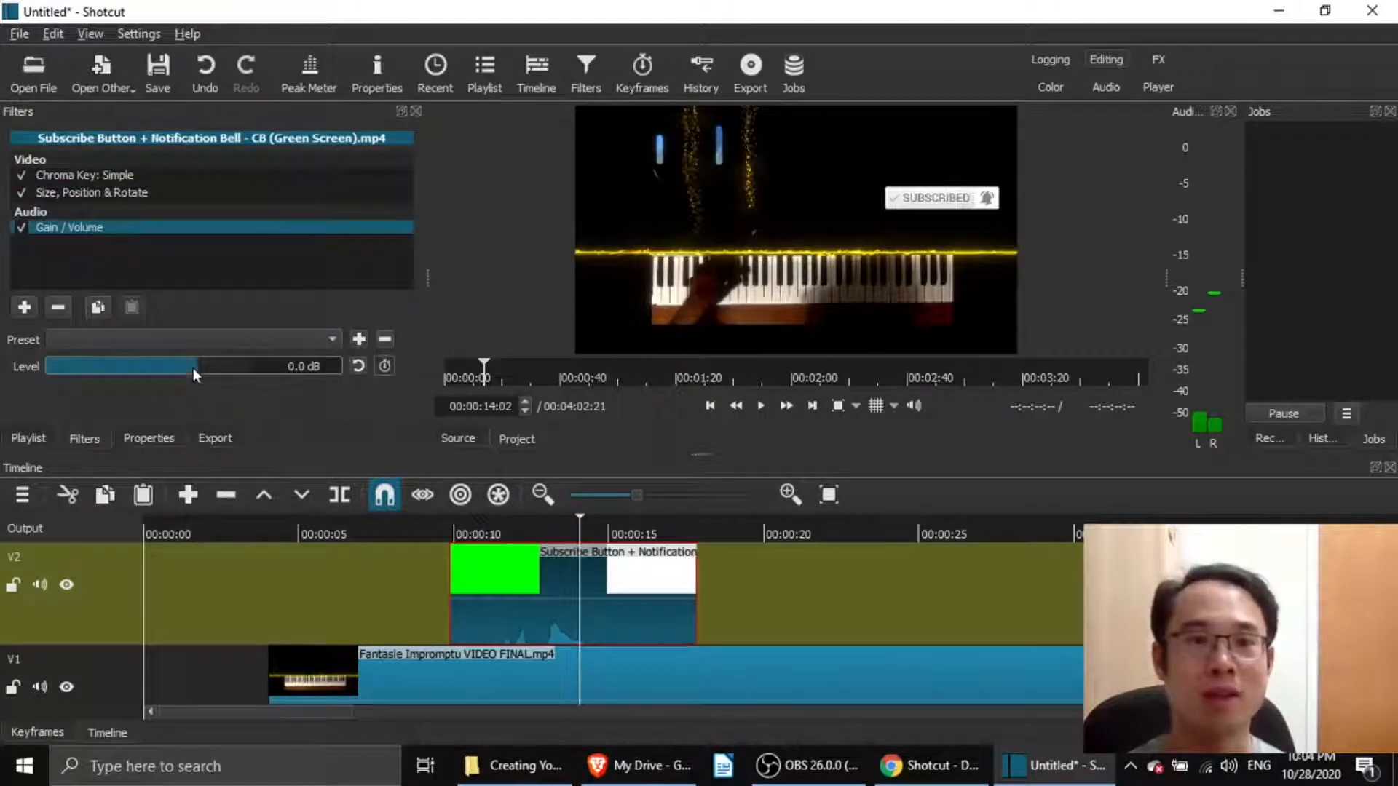
- Lower the Subscribe Button clip's gain level to -23.0 dB and preview the section
{"action": "left_click_drag", "start_coordinate": [194, 368], "coordinate": [150, 372]}
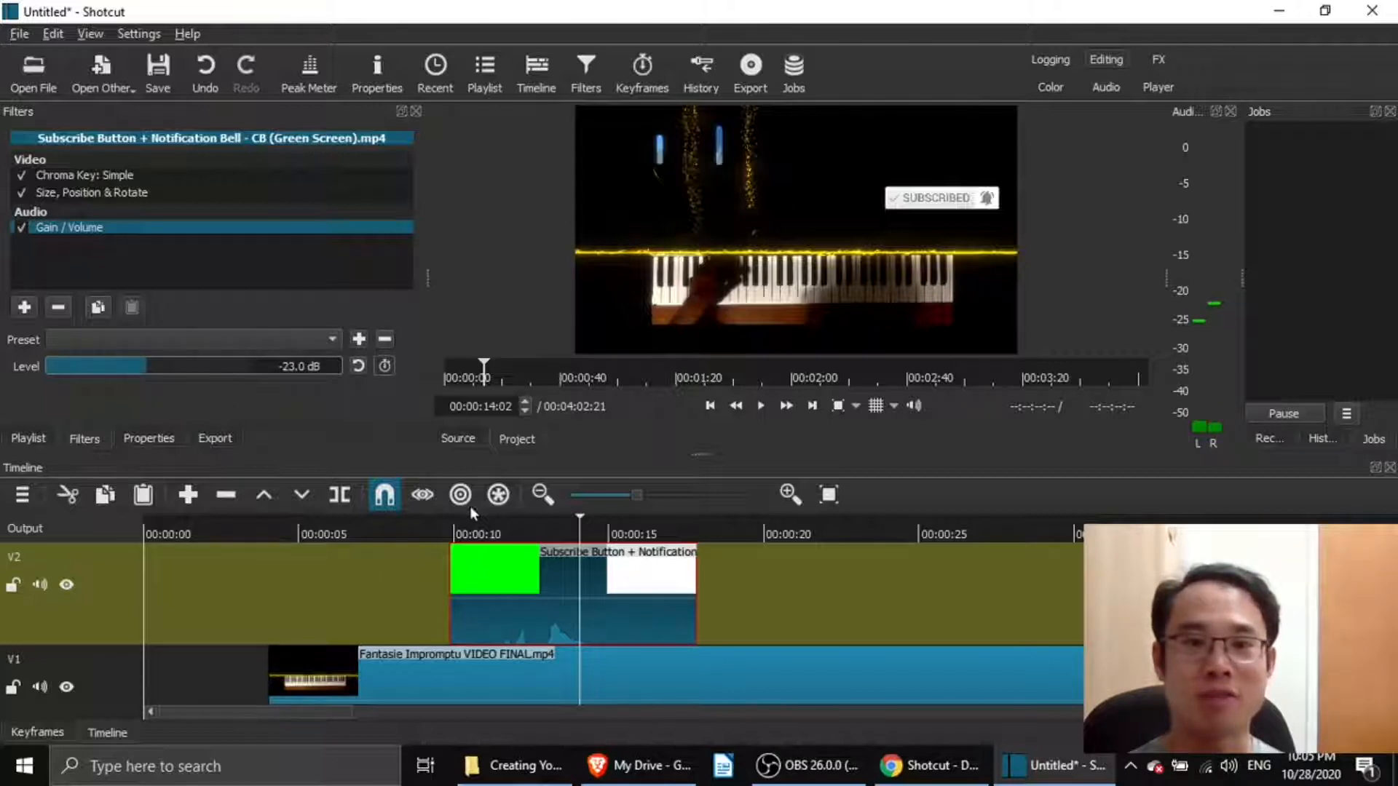
{"action": "left_click", "coordinate": [439, 602]}
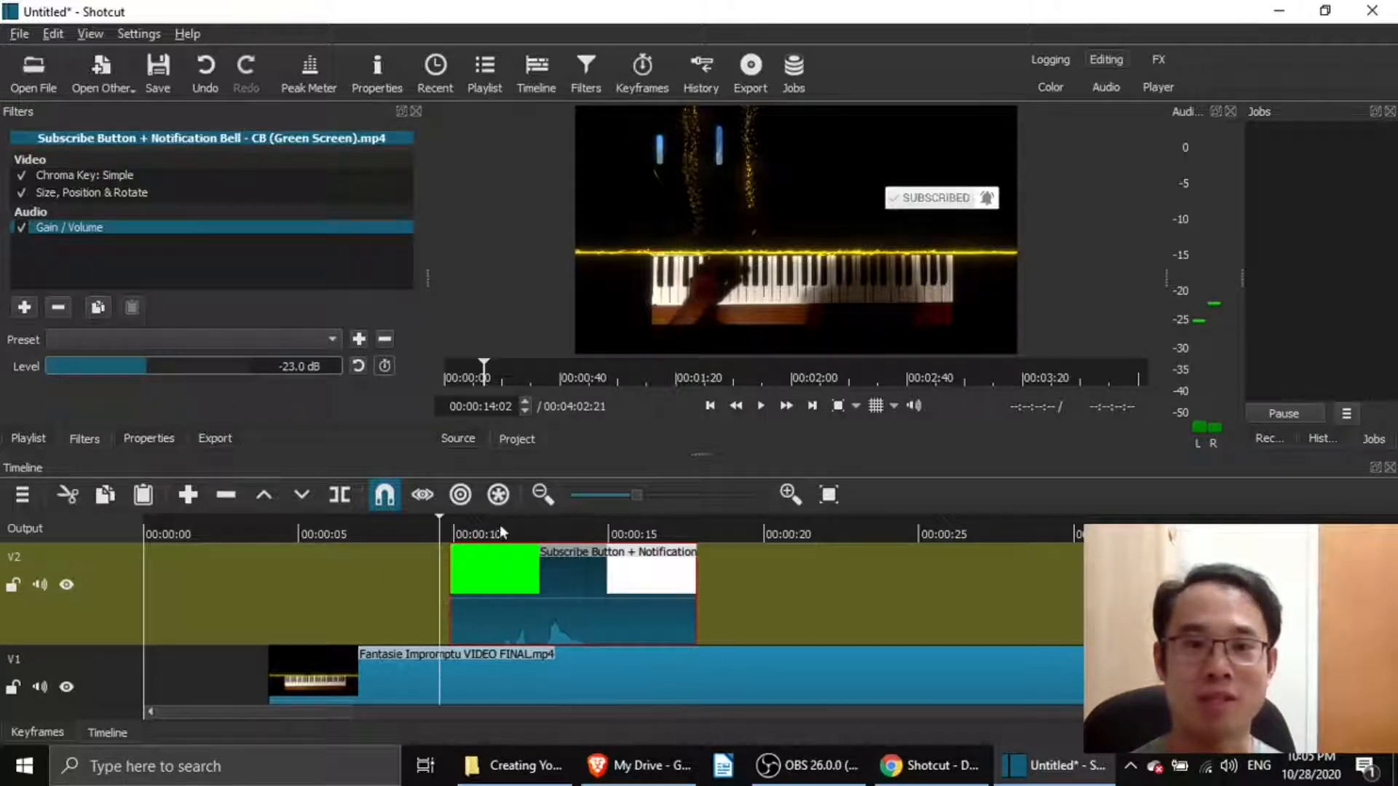
{"action": "left_click", "coordinate": [762, 409]}
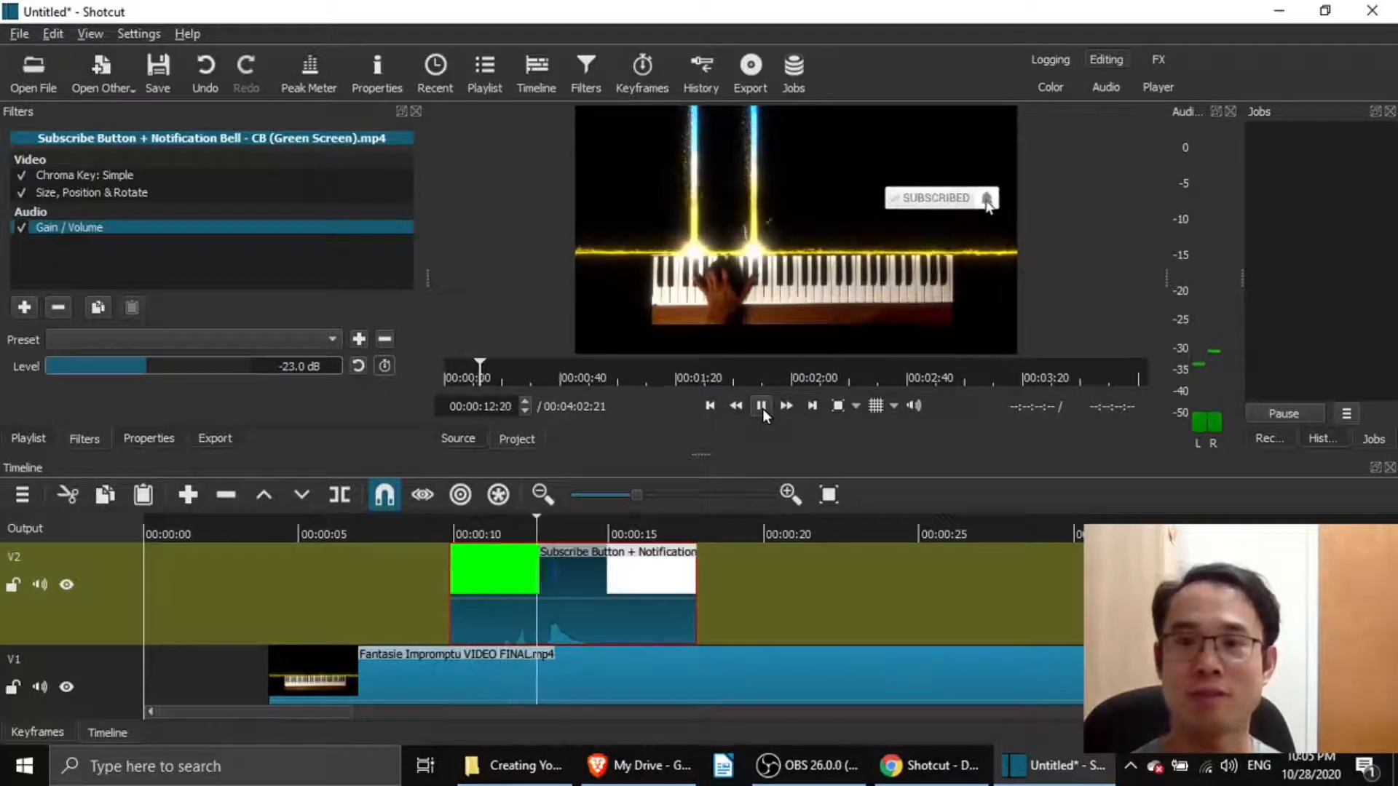
{"action": "left_click", "coordinate": [762, 409]}
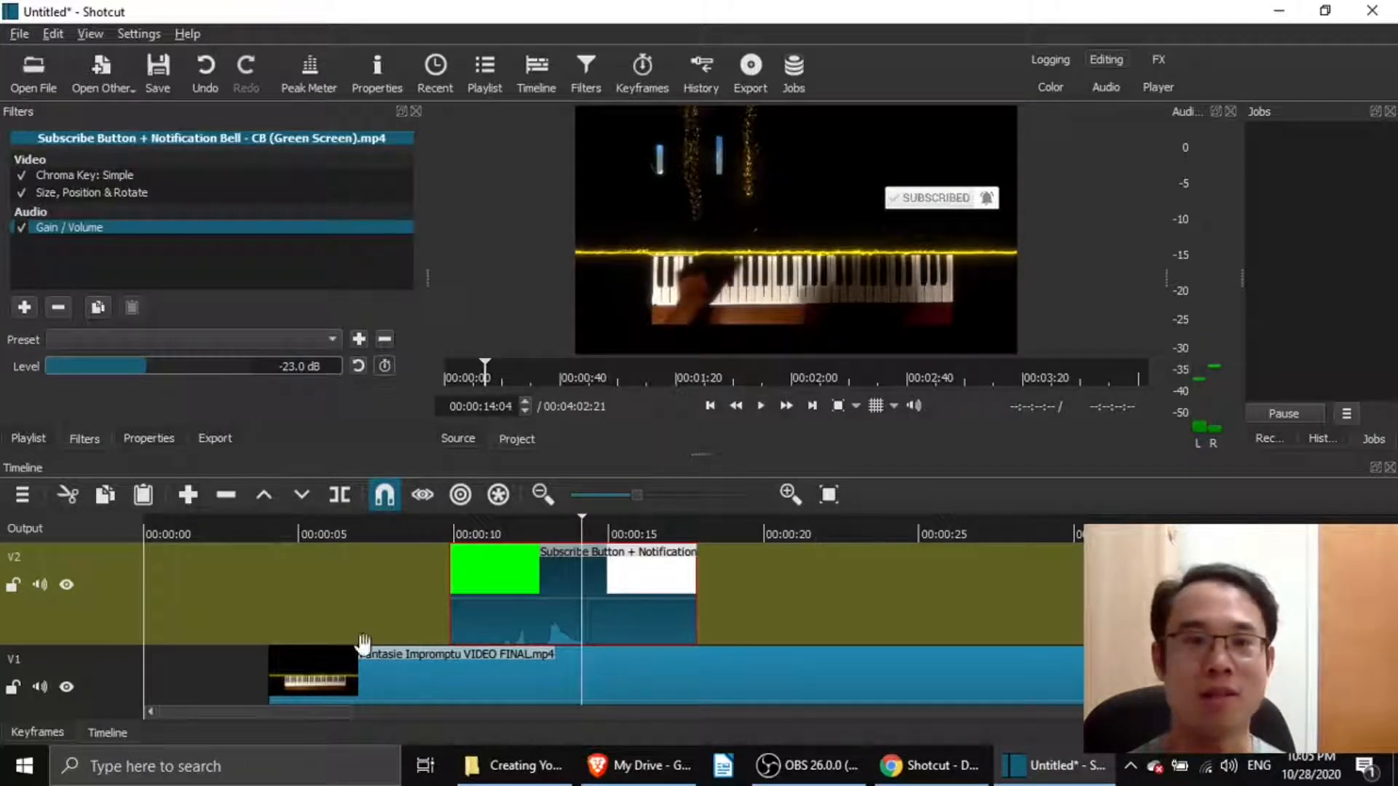
- Add the Gain / Volume audio filter to the Fantasie Impromptu clip on track V1
{"action": "left_click", "coordinate": [643, 677]}
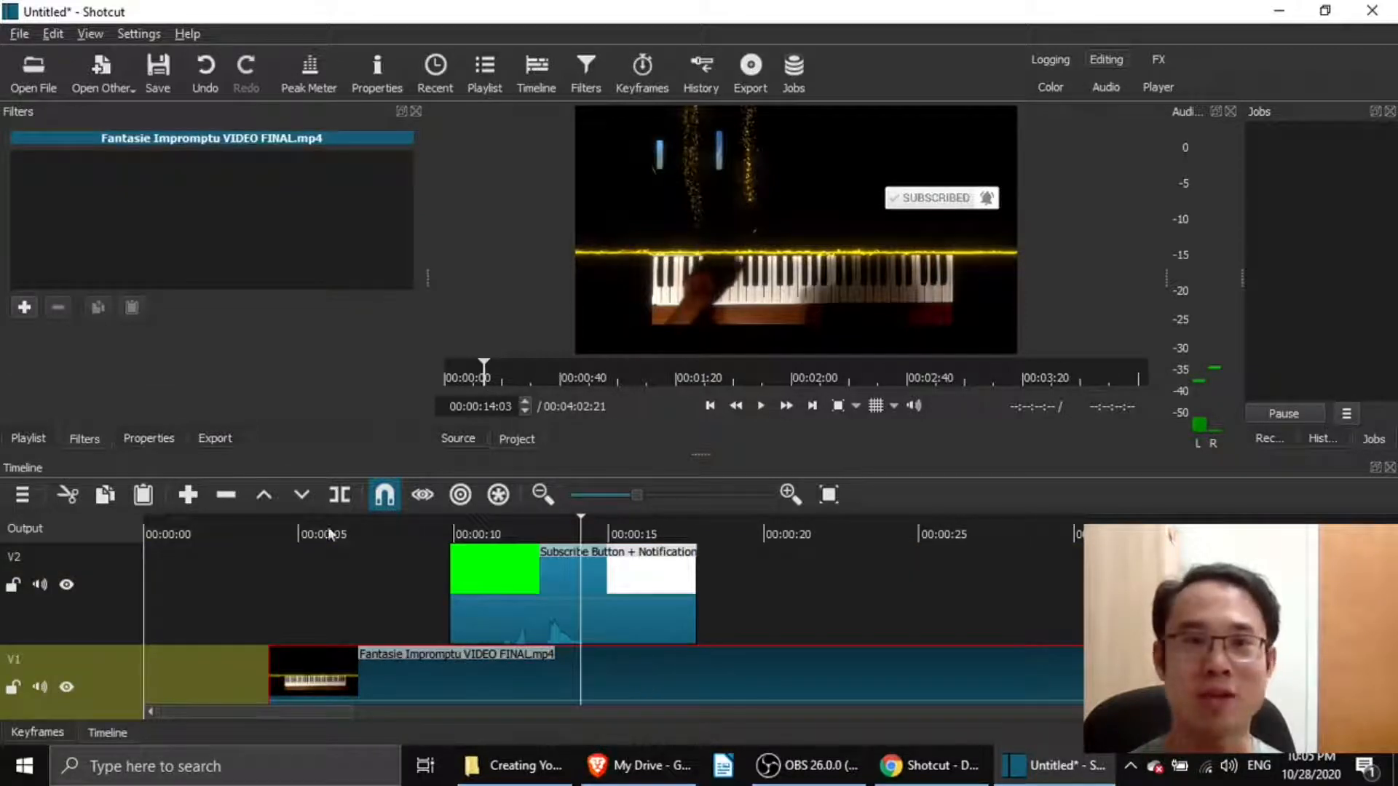
{"action": "left_click", "coordinate": [23, 308]}
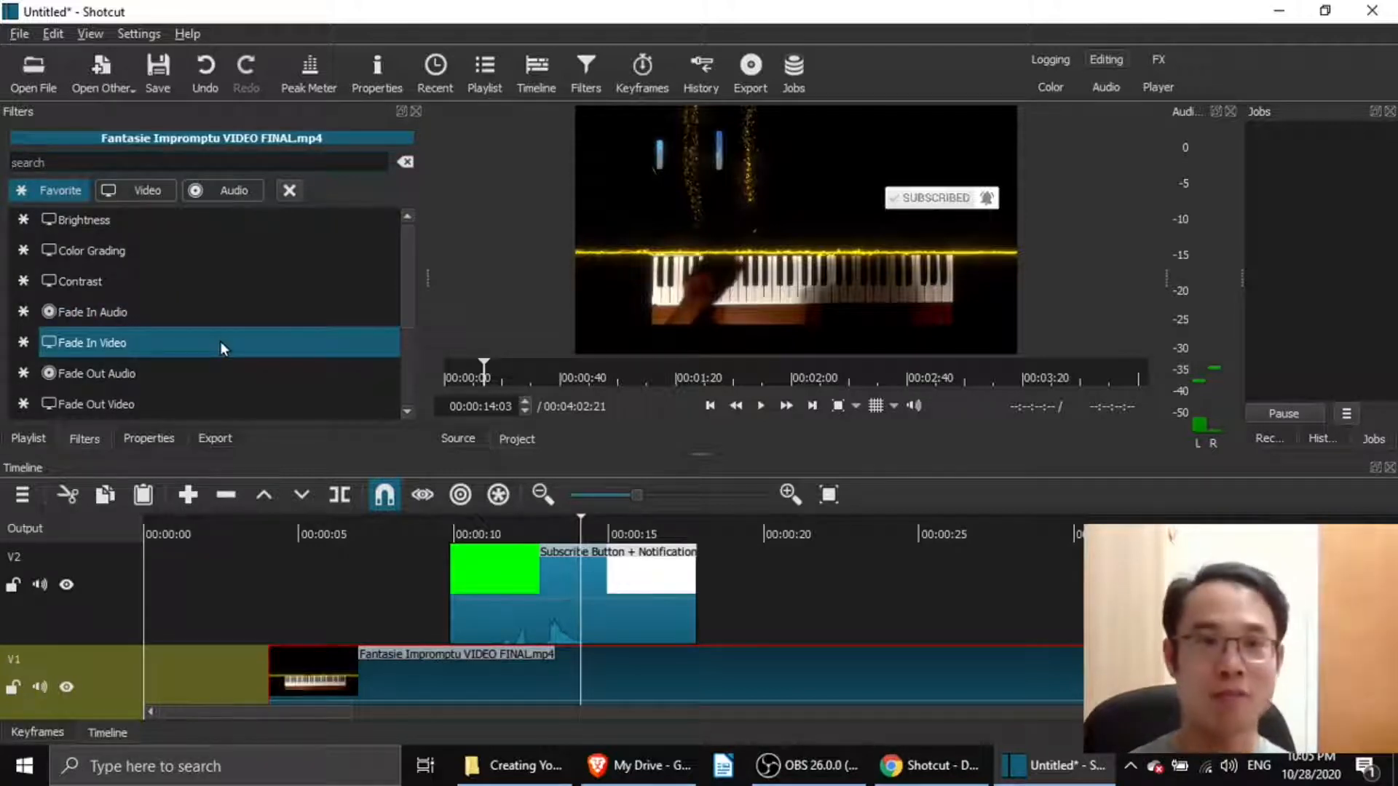
{"action": "type", "text": "v"}
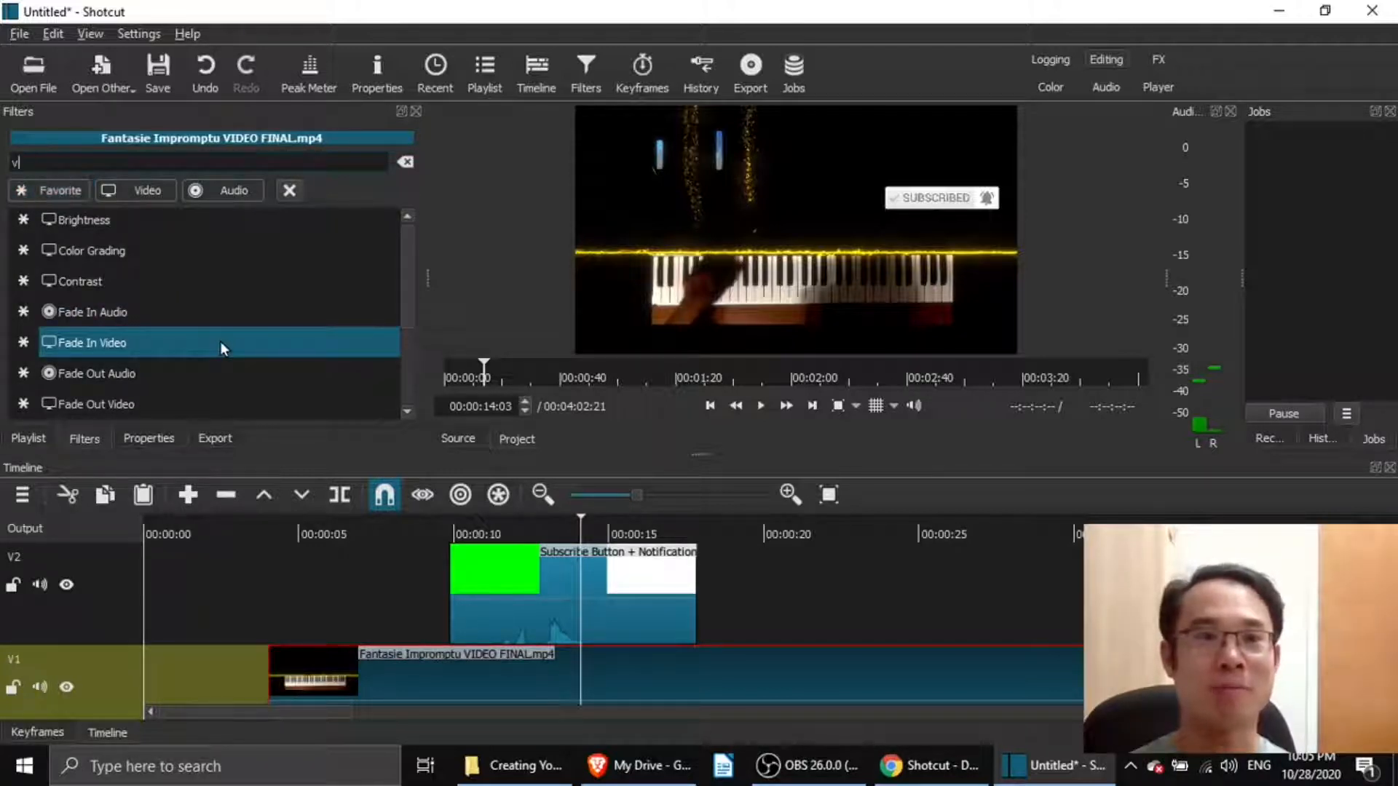
{"action": "type", "text": "olume"}
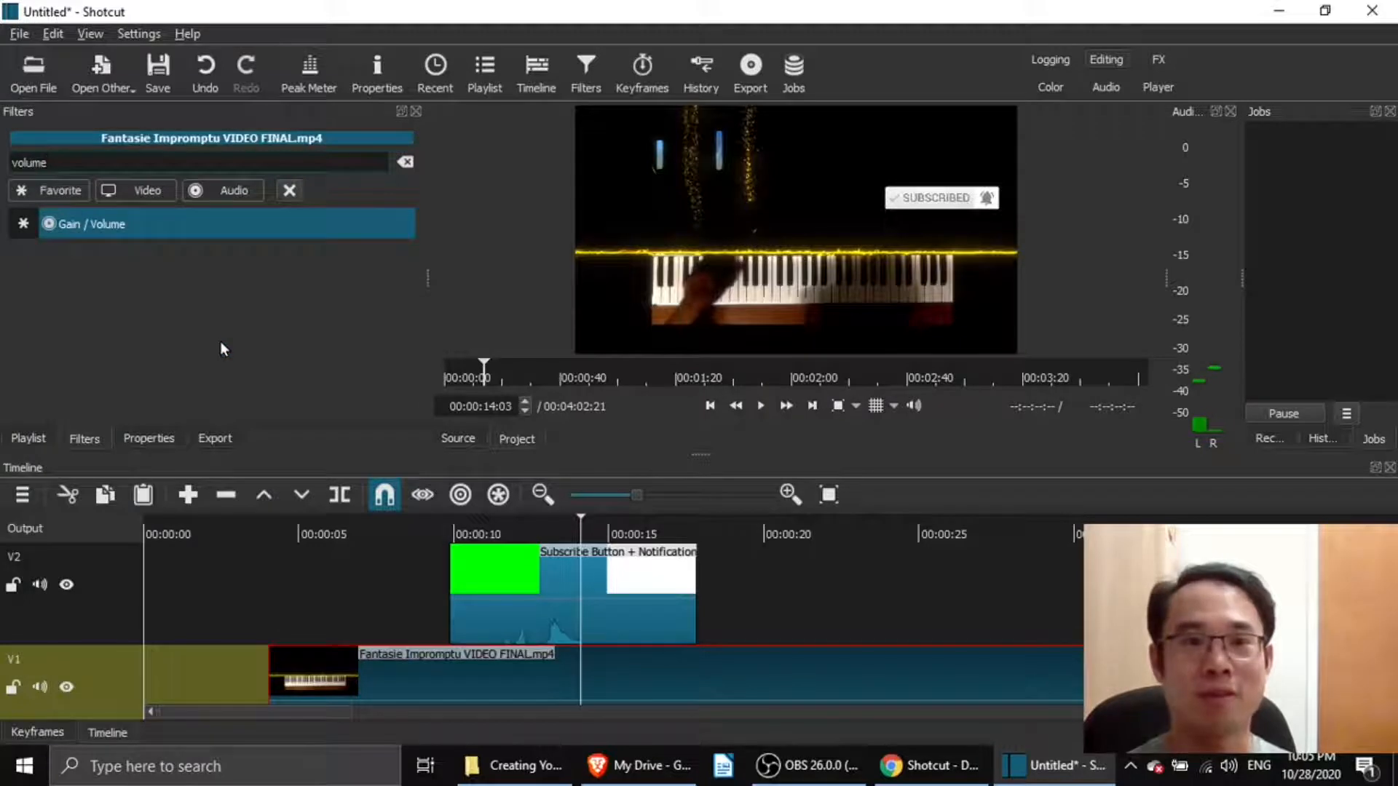
{"action": "left_click", "coordinate": [115, 225]}
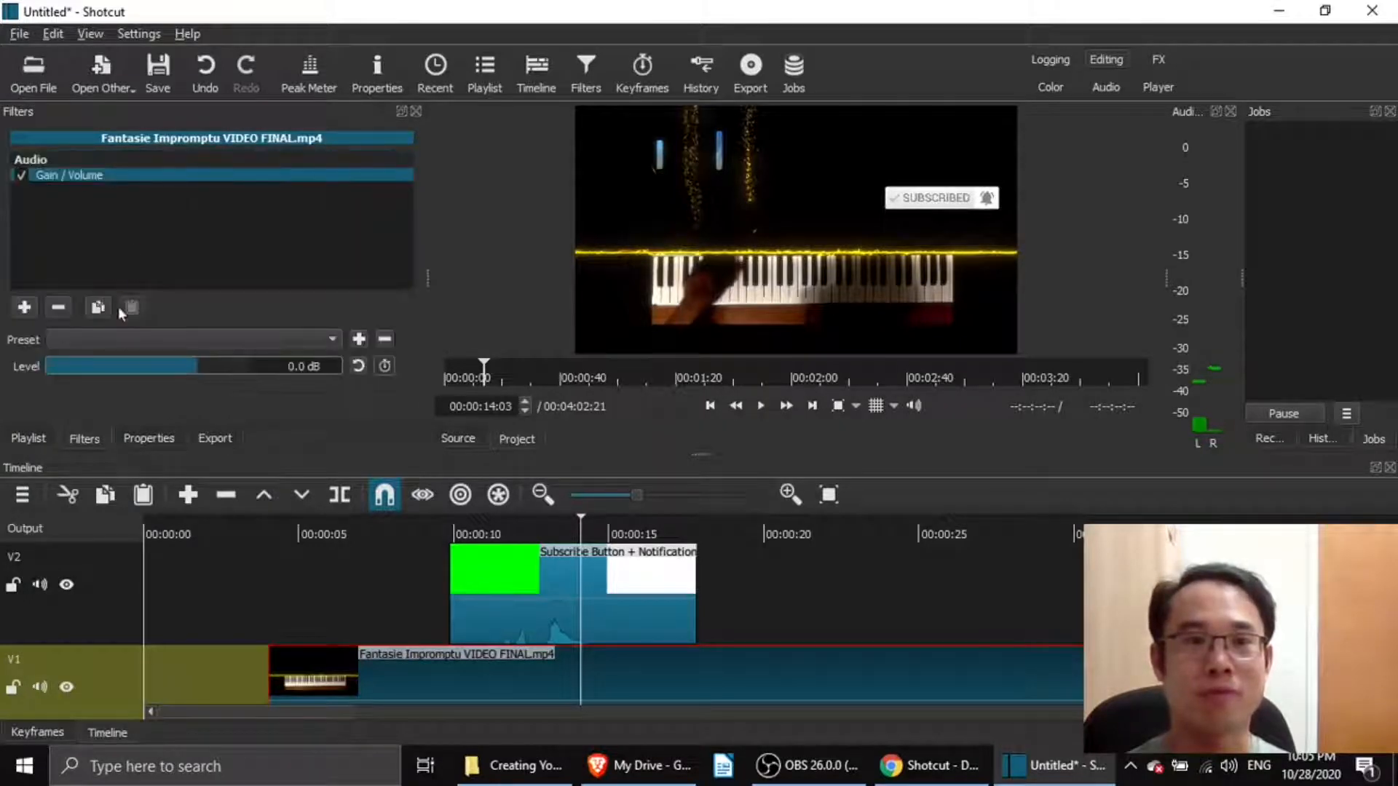
- Raise the Fantasie Impromptu clip's gain level to 24.0 dB and play it back with the subscribe overlay
{"action": "left_click_drag", "start_coordinate": [186, 372], "coordinate": [257, 376]}
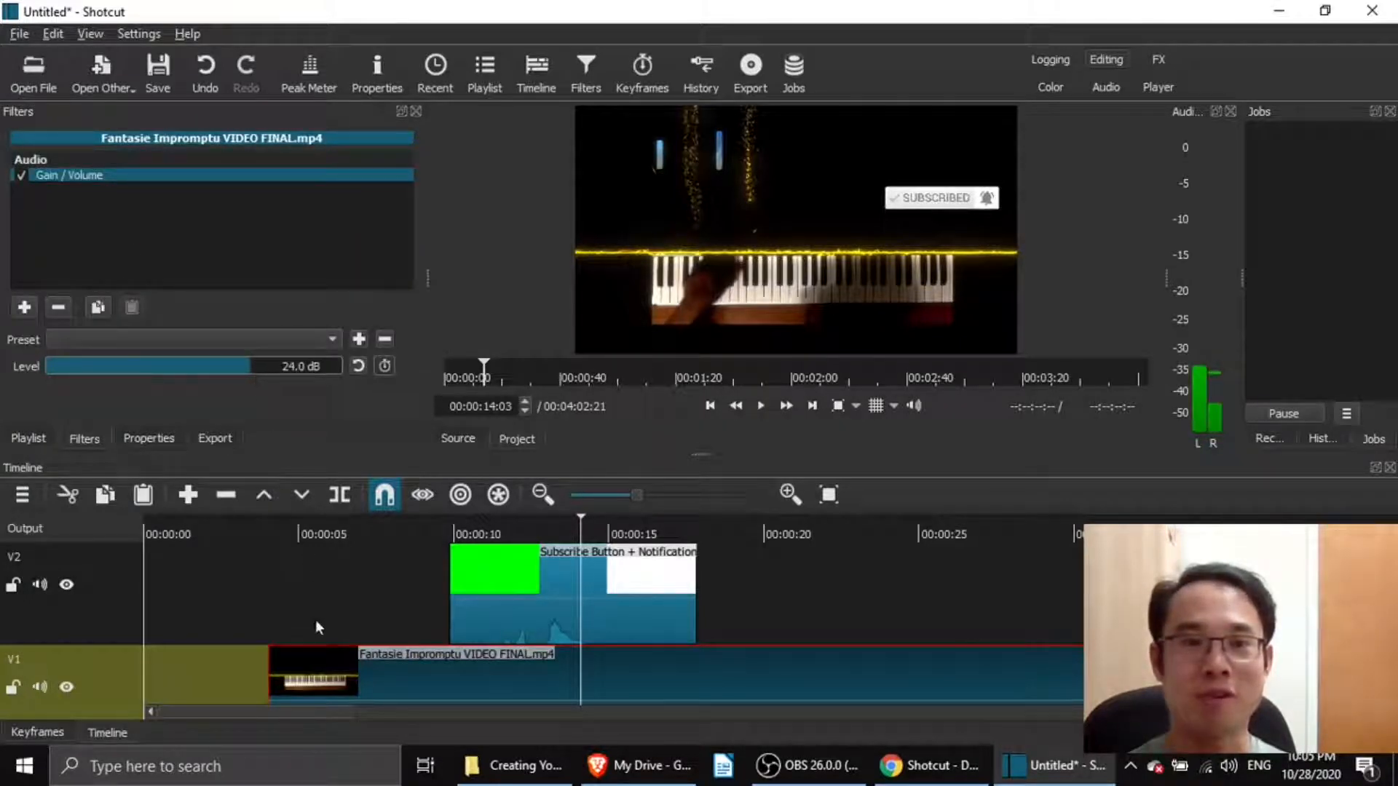
{"action": "left_click", "coordinate": [381, 603]}
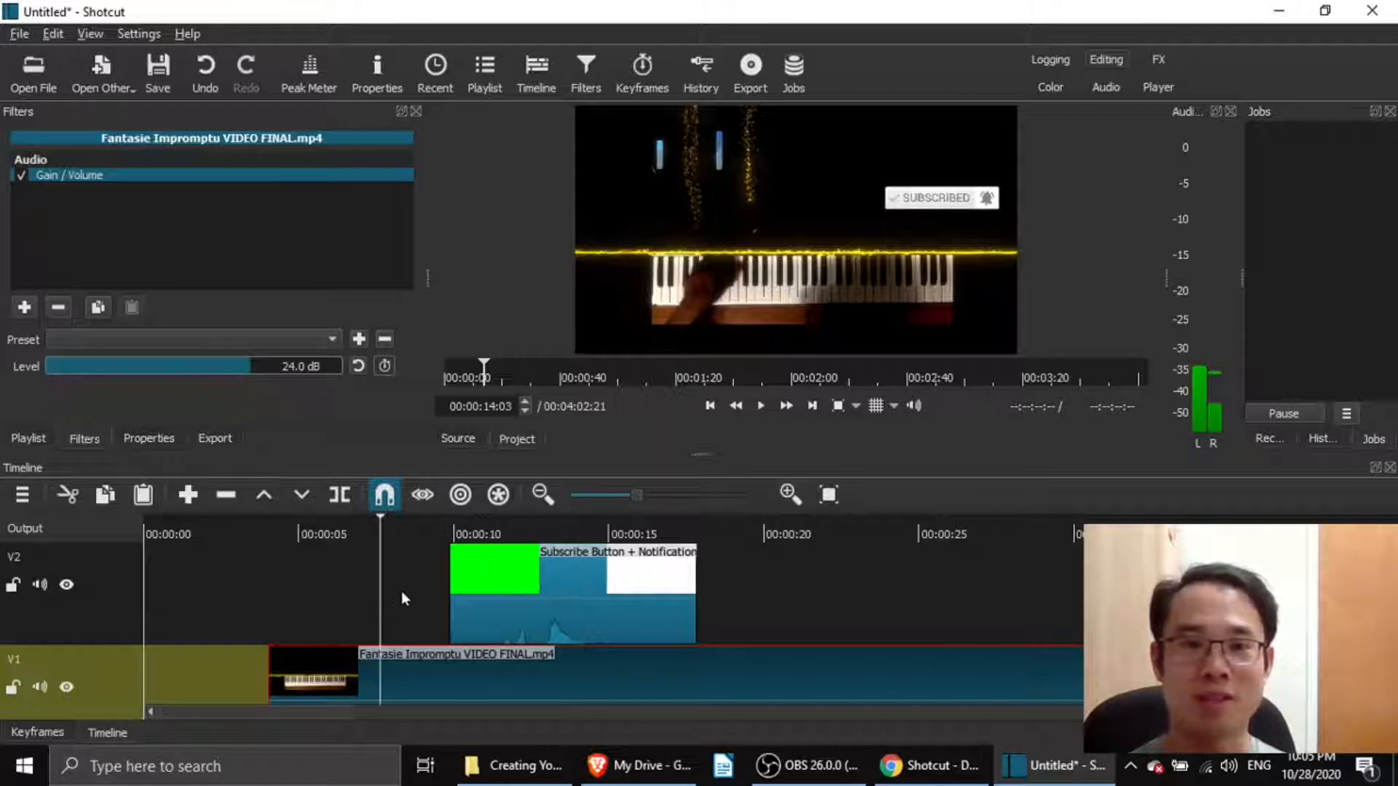
{"action": "left_click", "coordinate": [760, 406]}
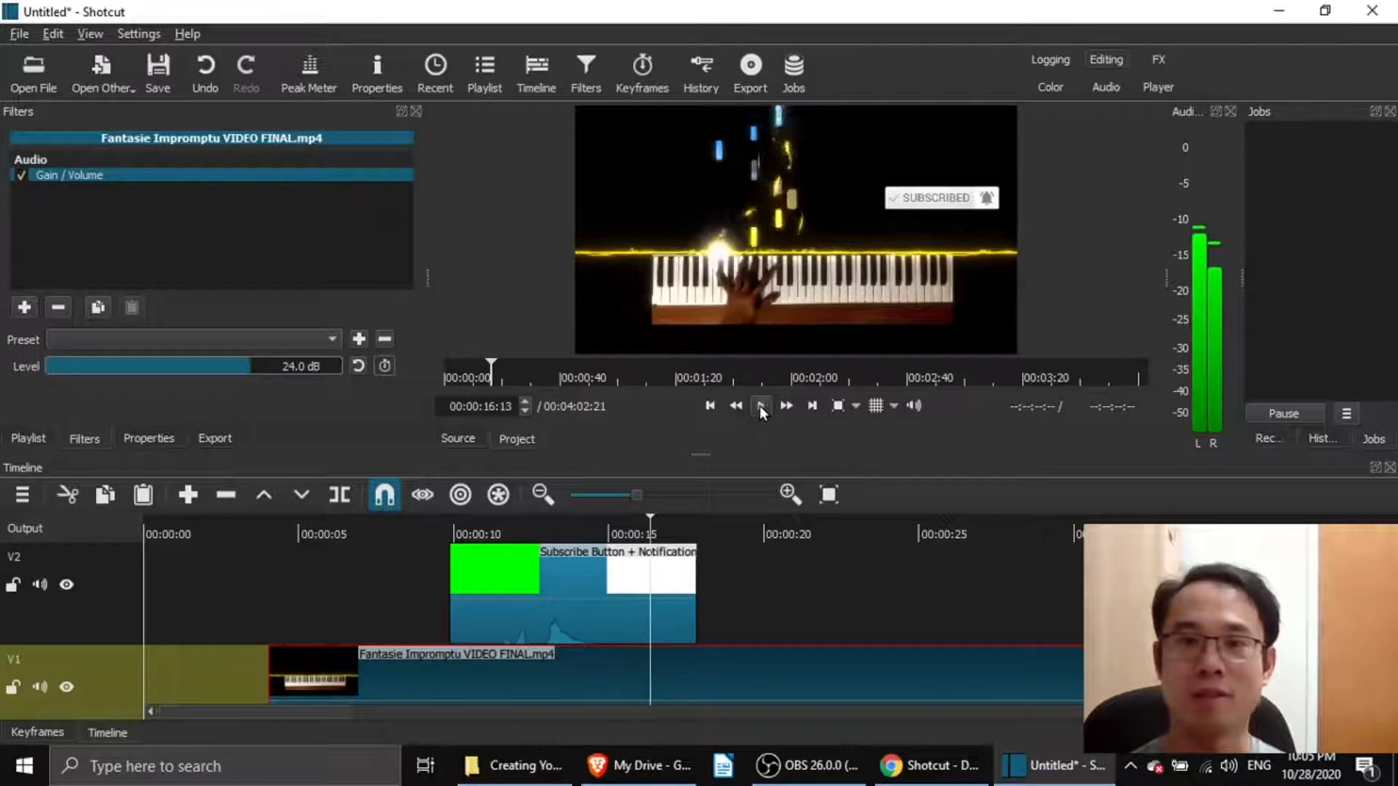
{"action": "left_click", "coordinate": [762, 407]}
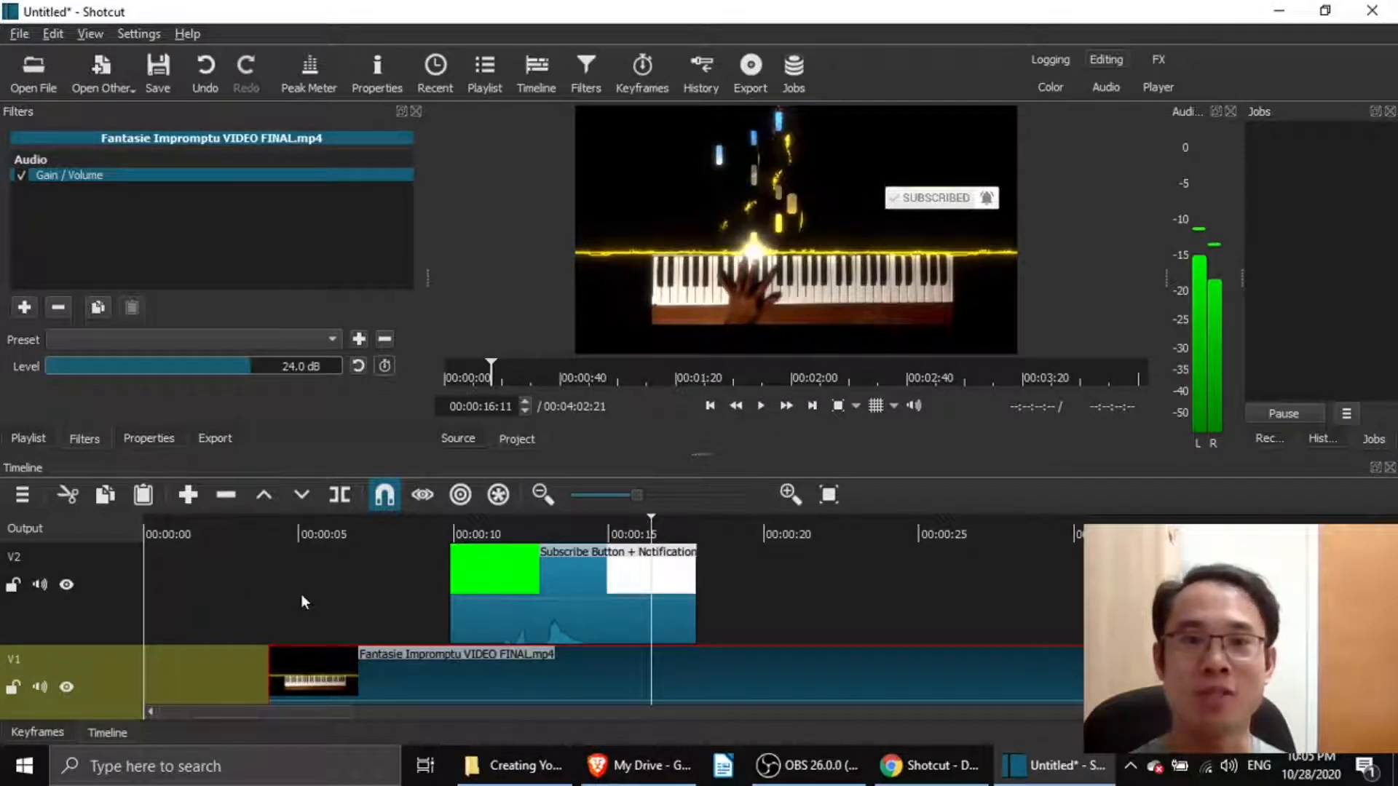
- Trim the start of the Fantasie Impromptu clip to about 00:00:09:03 and preview the new beginning
{"action": "left_click", "coordinate": [256, 655]}
{"action": "left_click", "coordinate": [761, 407]}
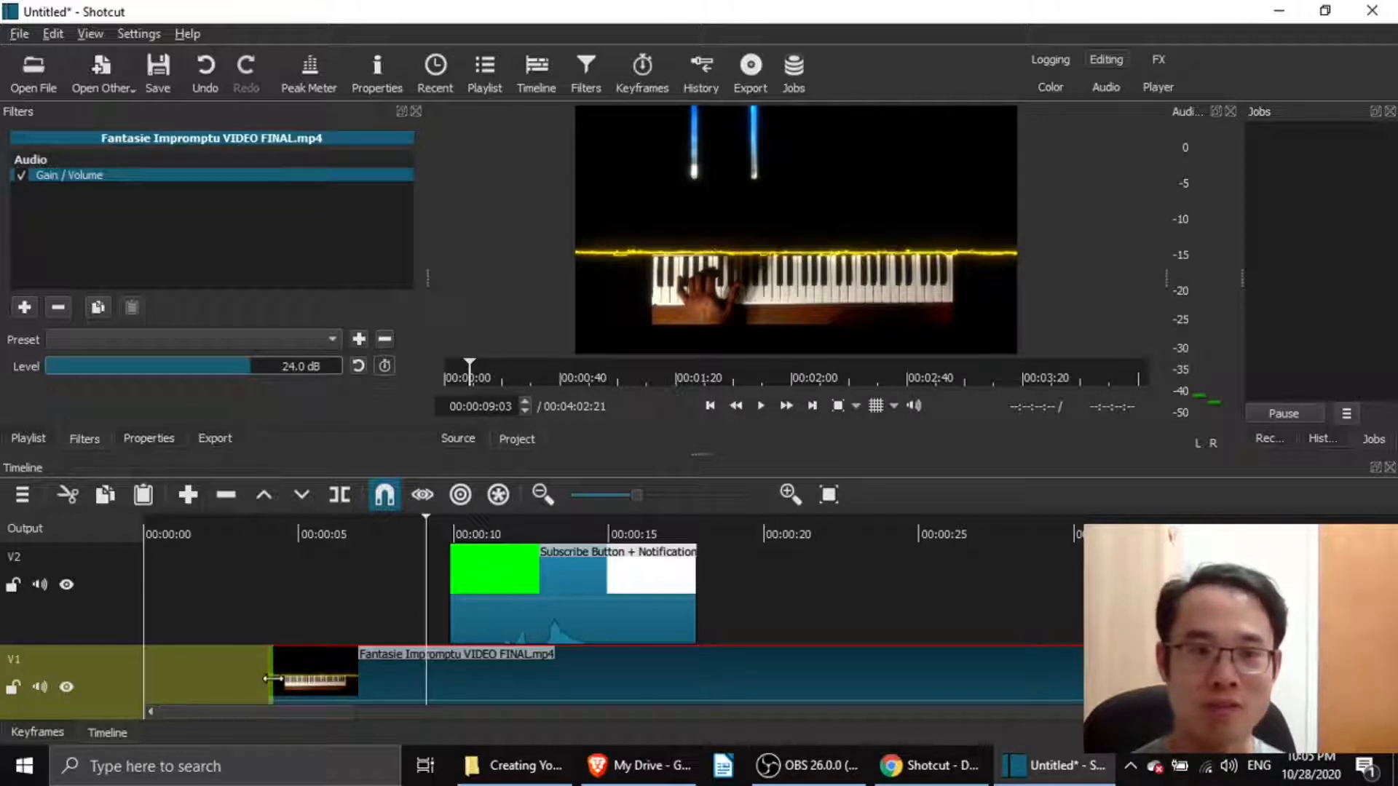
{"action": "left_click_drag", "start_coordinate": [272, 678], "coordinate": [442, 672]}
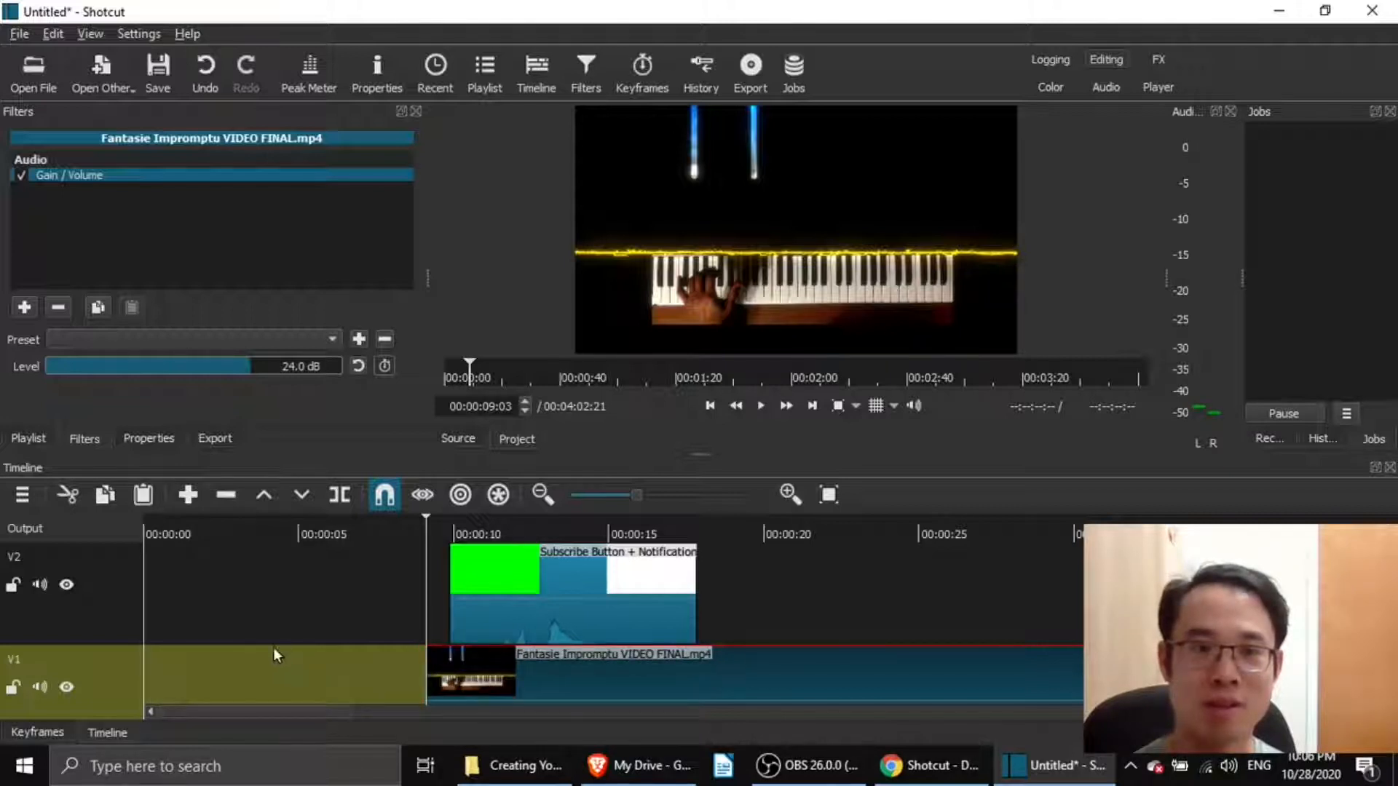
{"action": "left_click", "coordinate": [408, 625]}
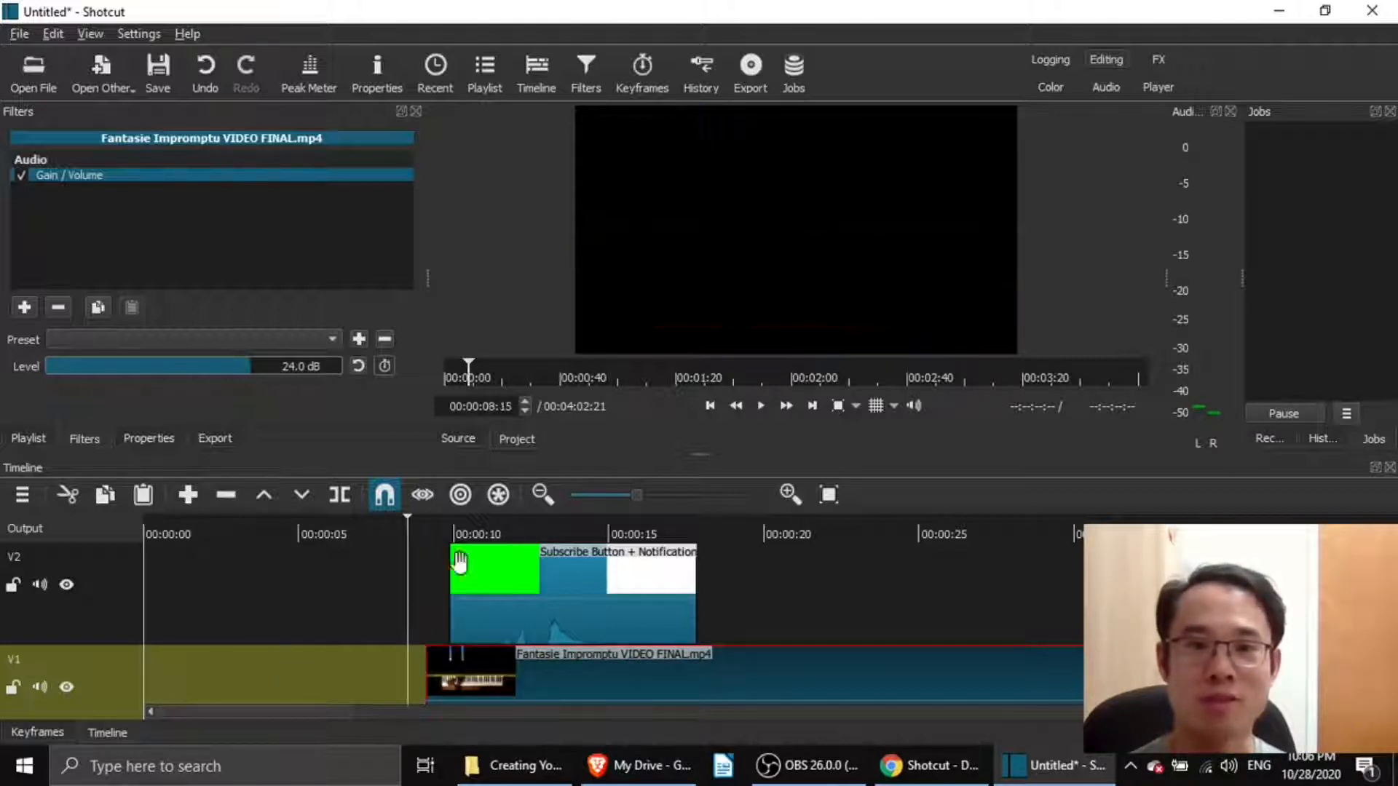
{"action": "left_click", "coordinate": [766, 408]}
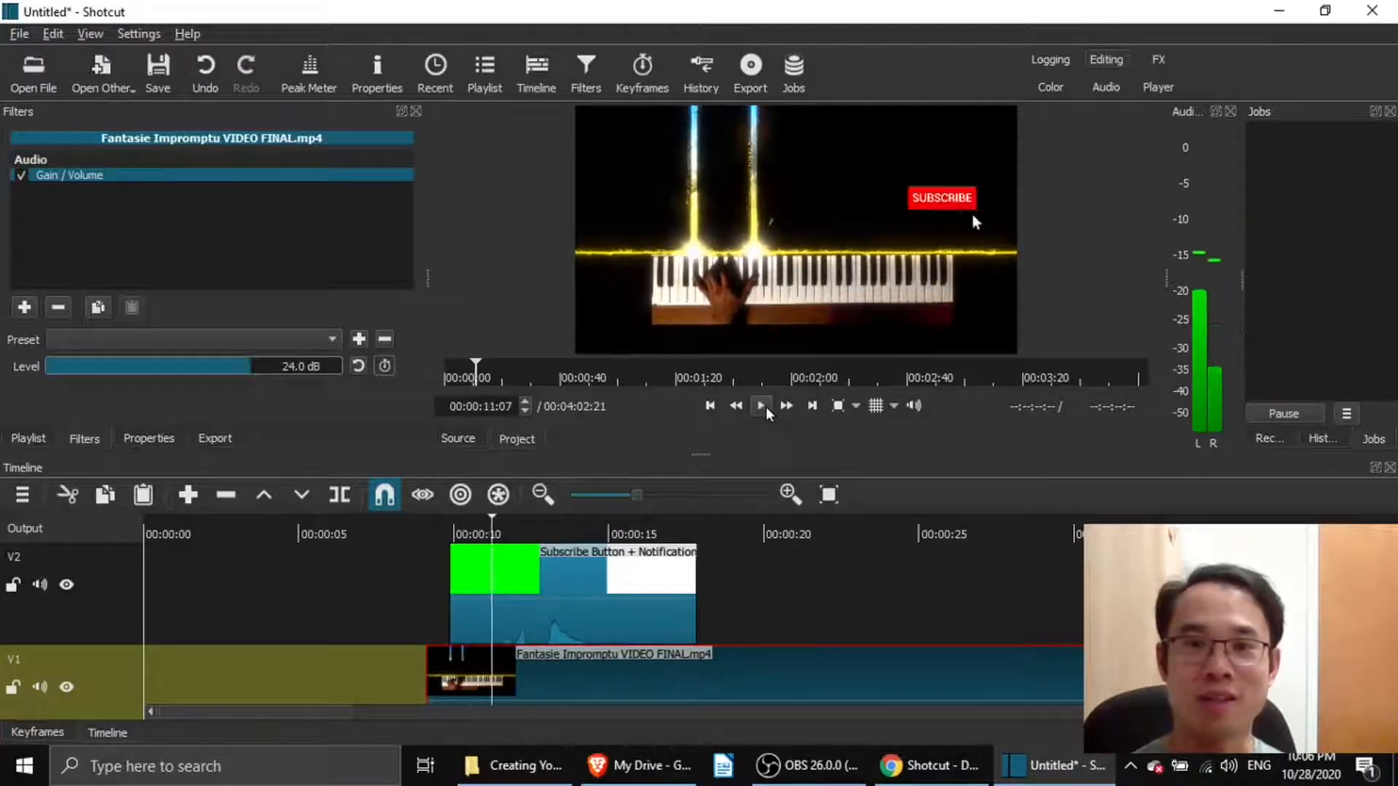
{"action": "key", "text": "space"}
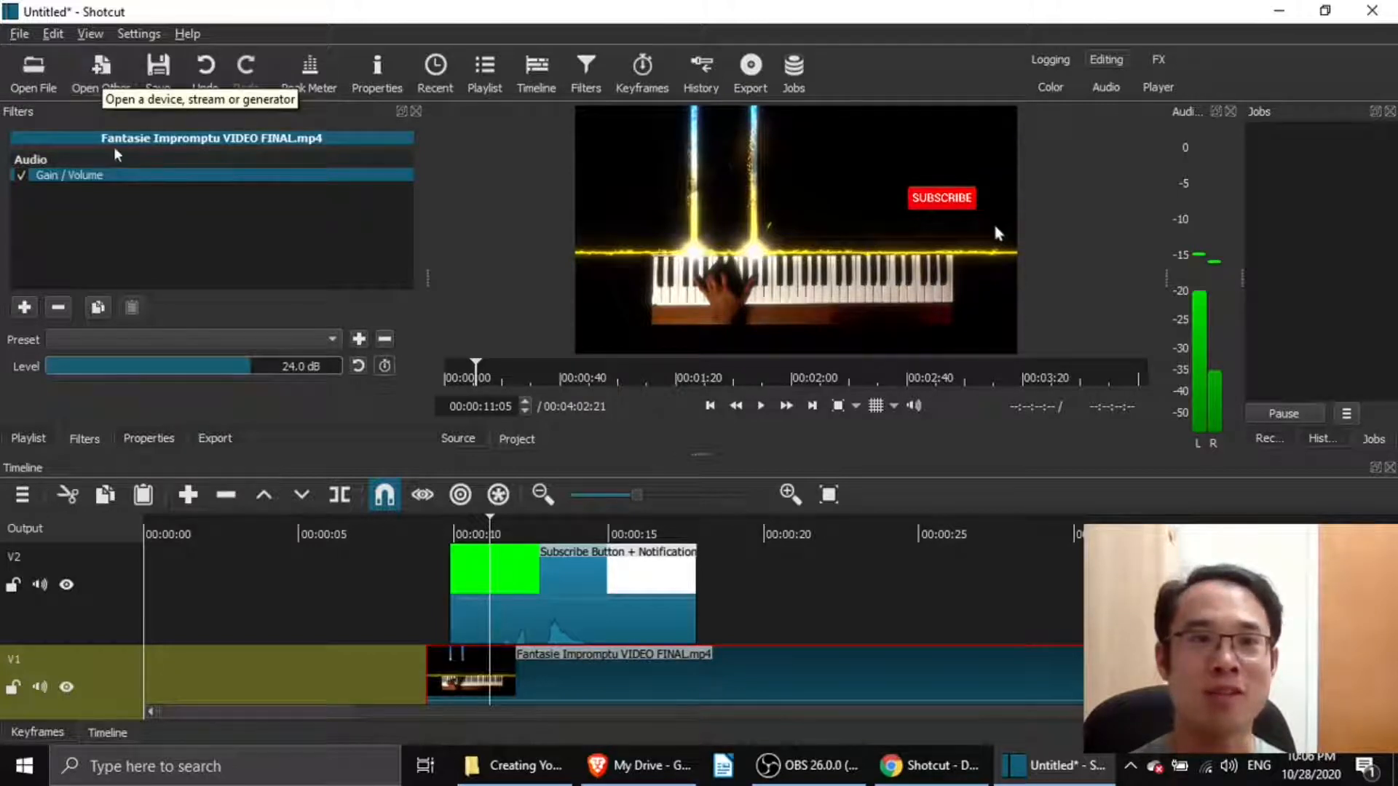
- Create a Color generator clip using black (#000000) with the alpha channel at 0
{"action": "left_click", "coordinate": [106, 82]}
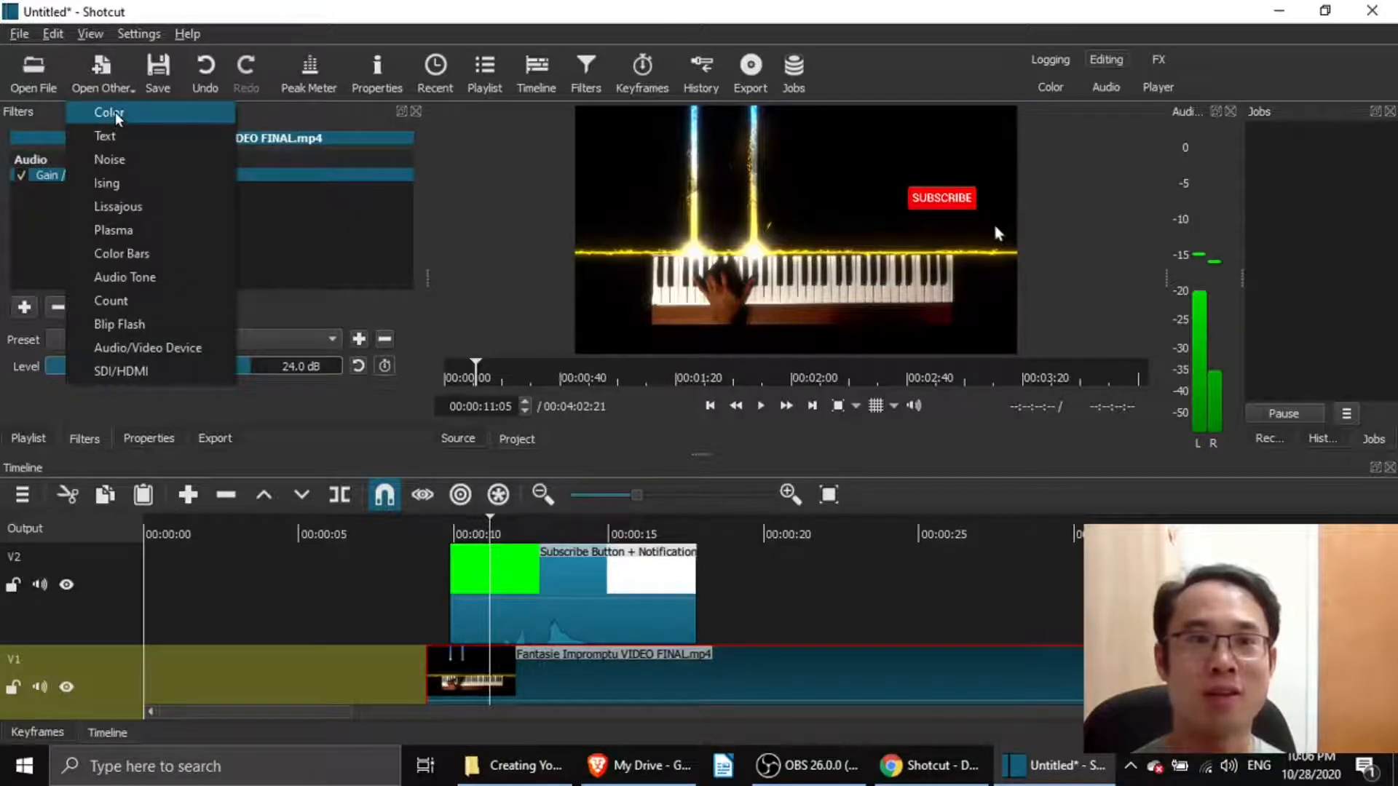
{"action": "left_click", "coordinate": [109, 111]}
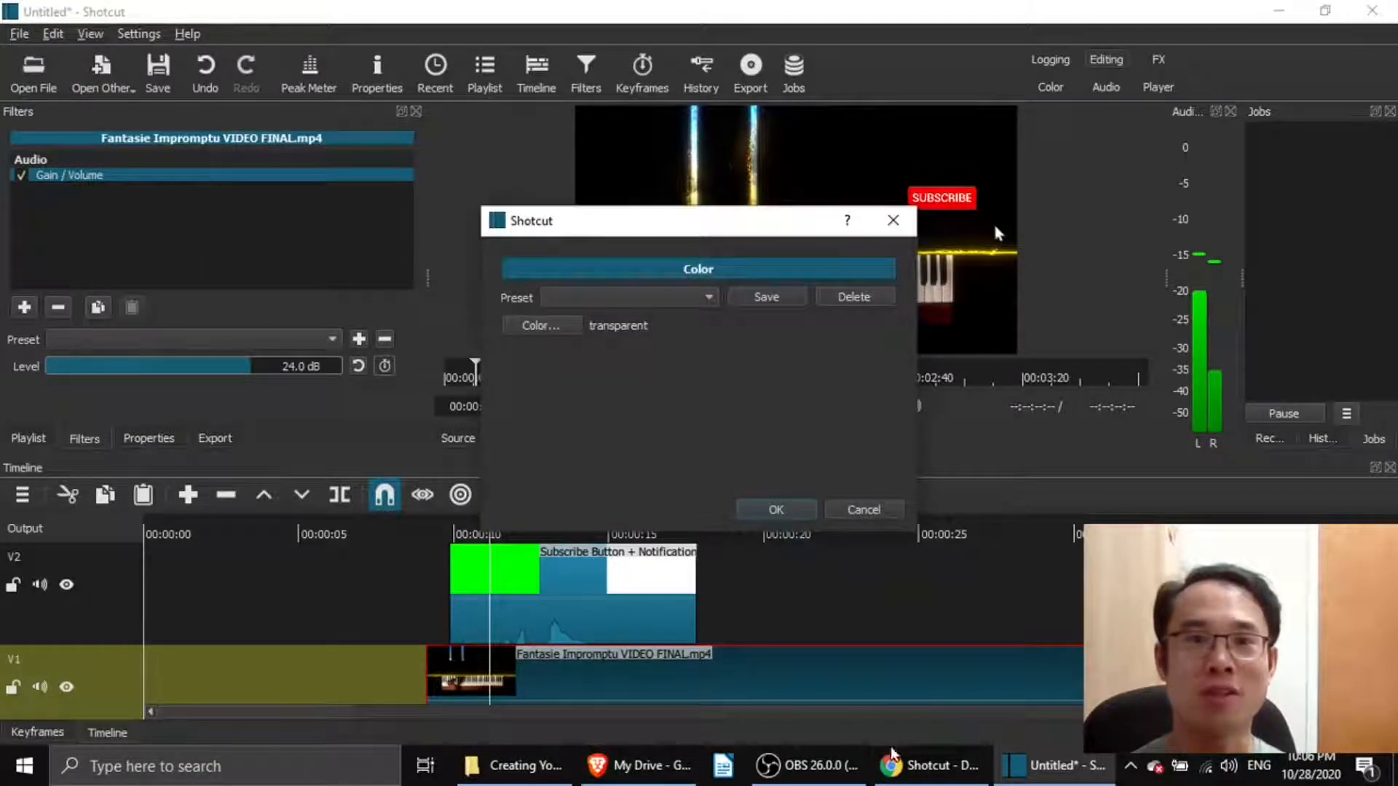
{"action": "left_click", "coordinate": [536, 327]}
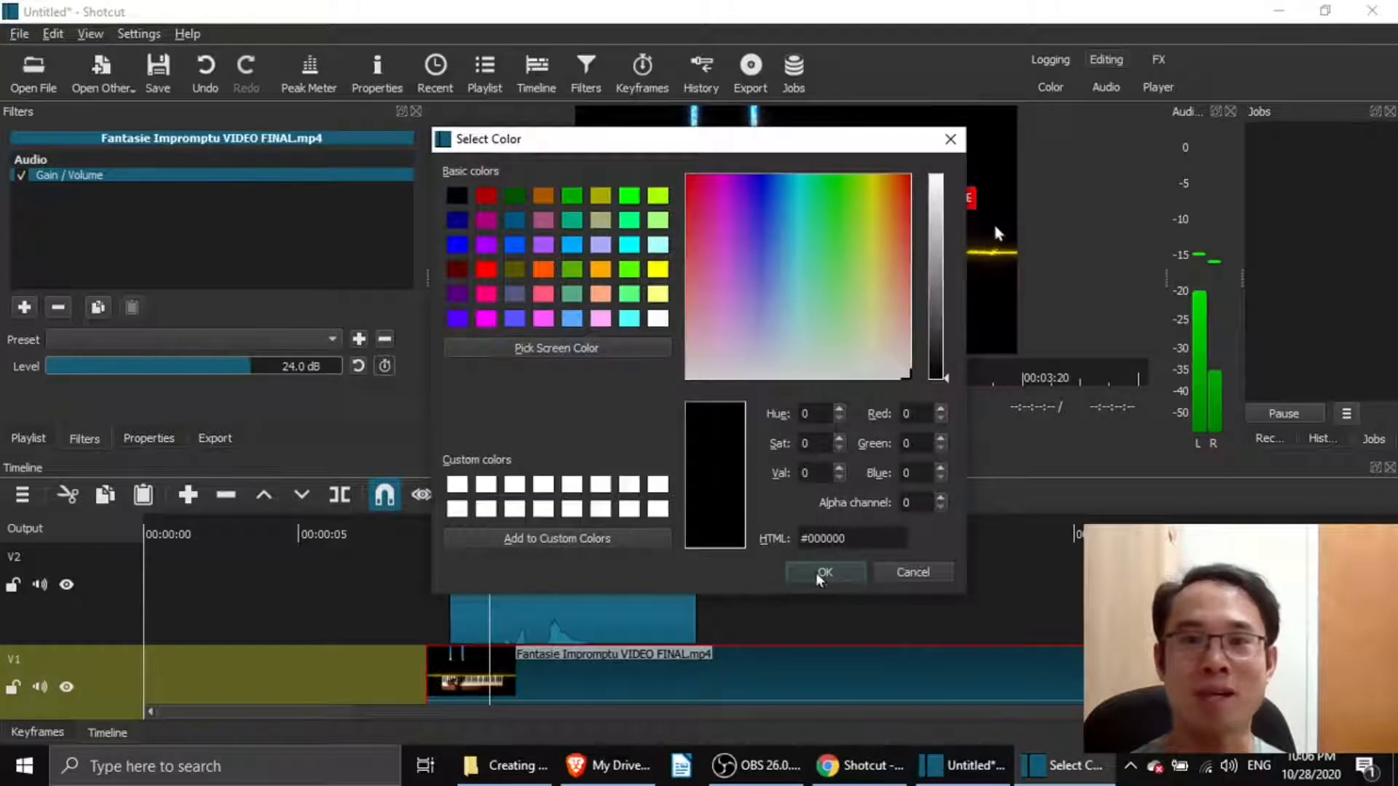
{"action": "left_click", "coordinate": [458, 246]}
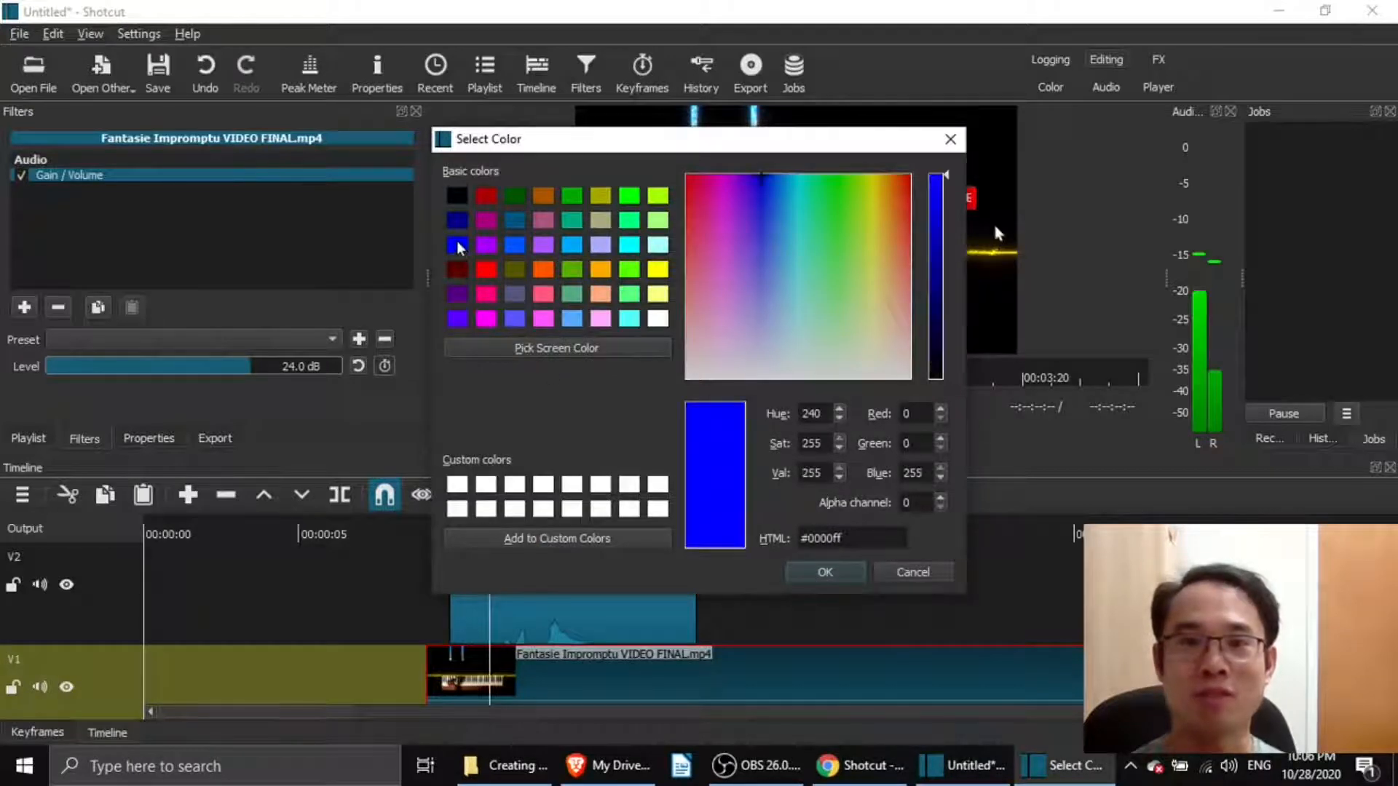
{"action": "left_click", "coordinate": [456, 195]}
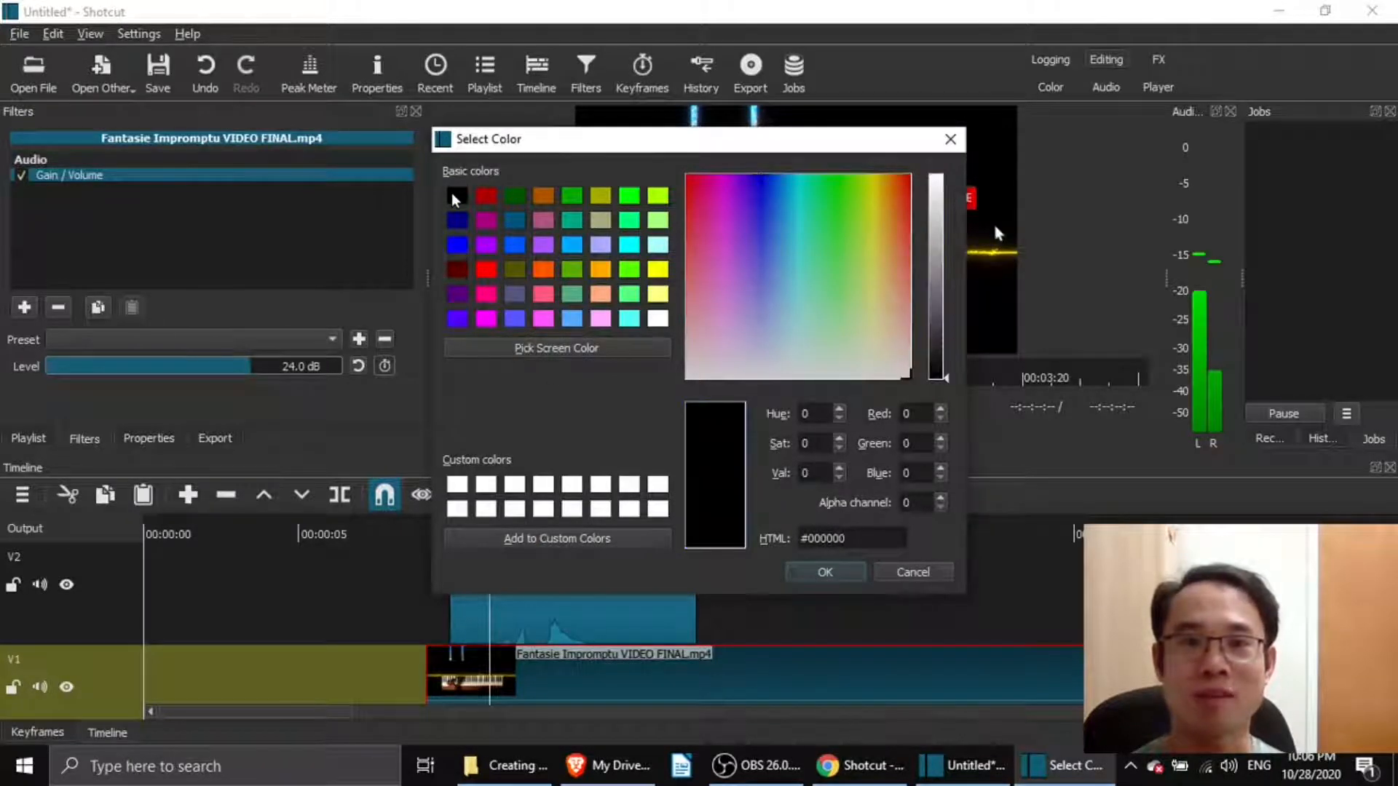
{"action": "left_click", "coordinate": [824, 573]}
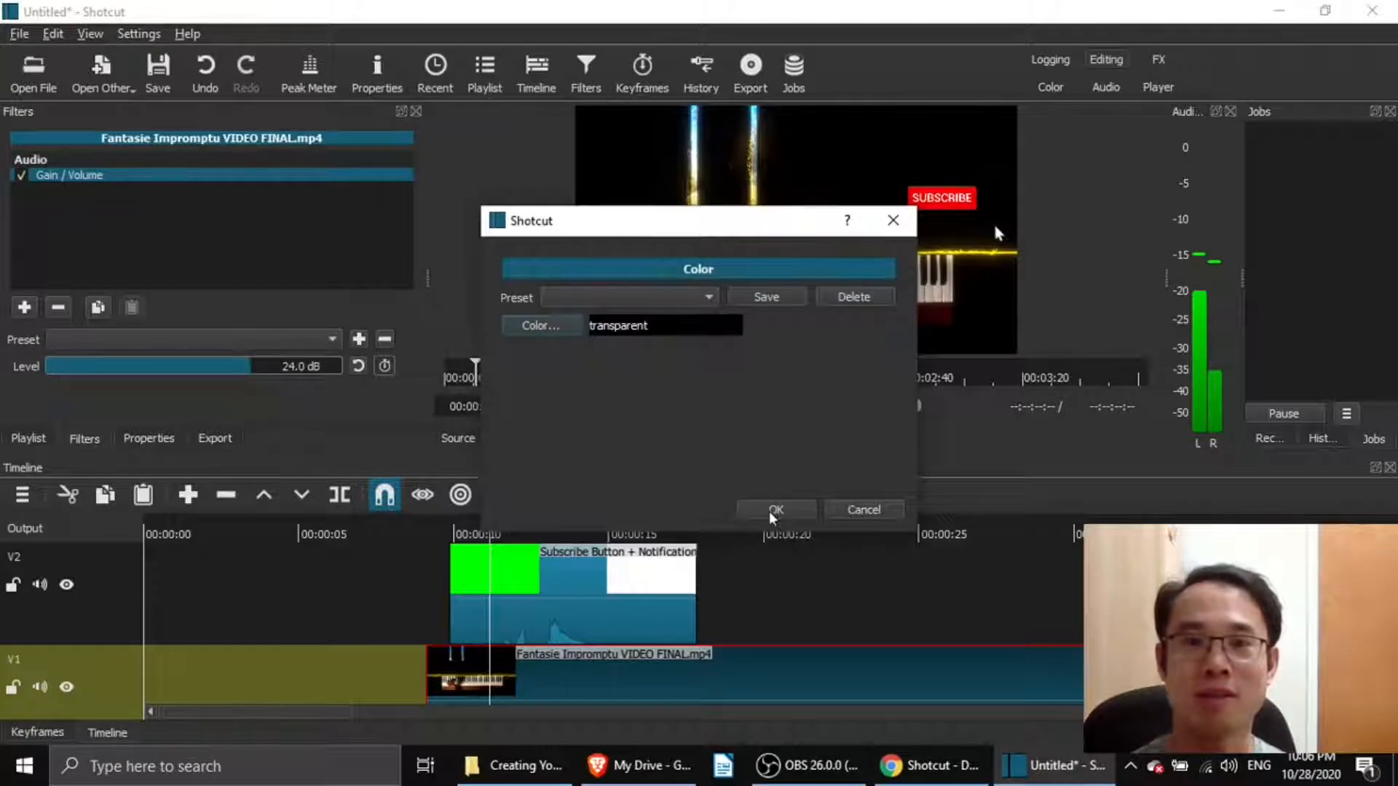
{"action": "left_click", "coordinate": [774, 509]}
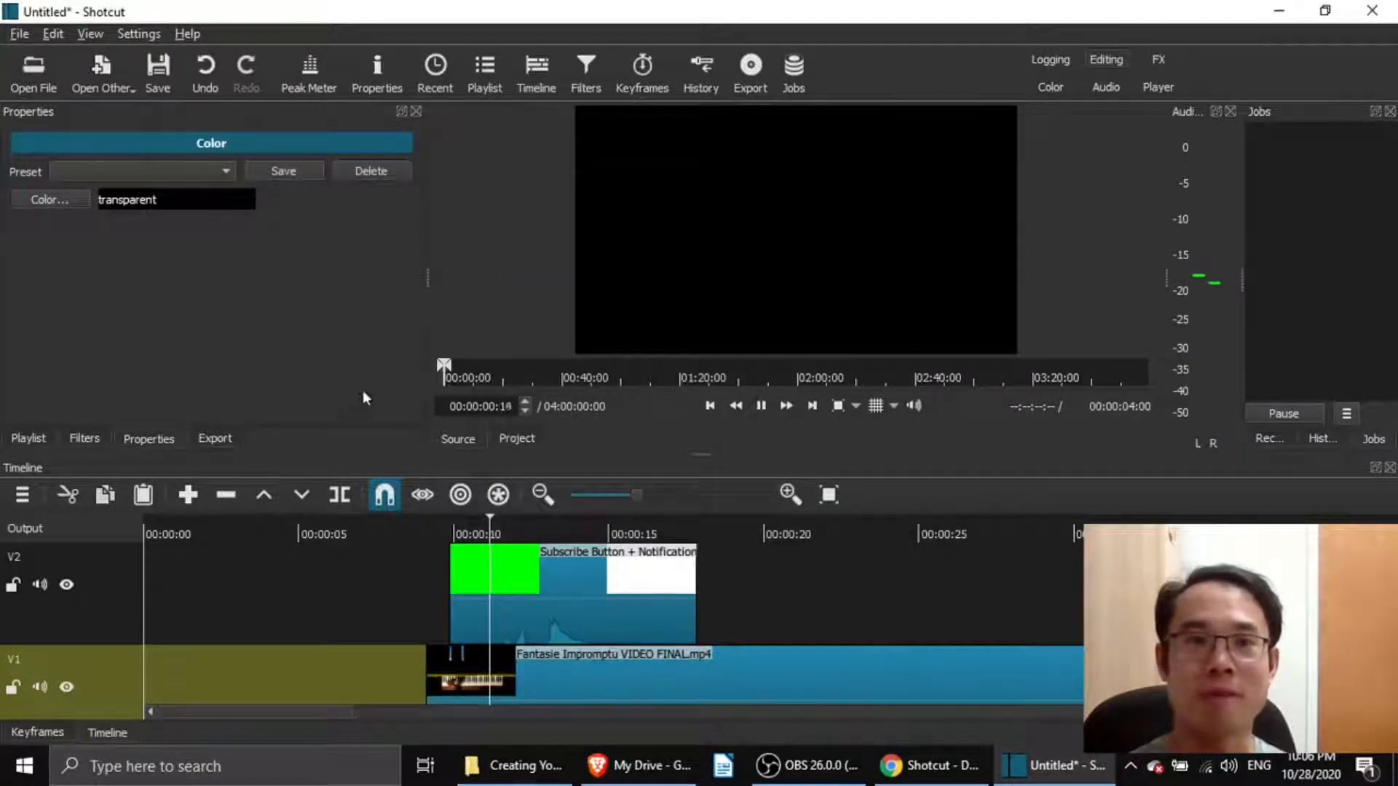
- Add the generated color clip to the playlist and place it at the start of track V1
{"action": "left_click", "coordinate": [497, 80]}
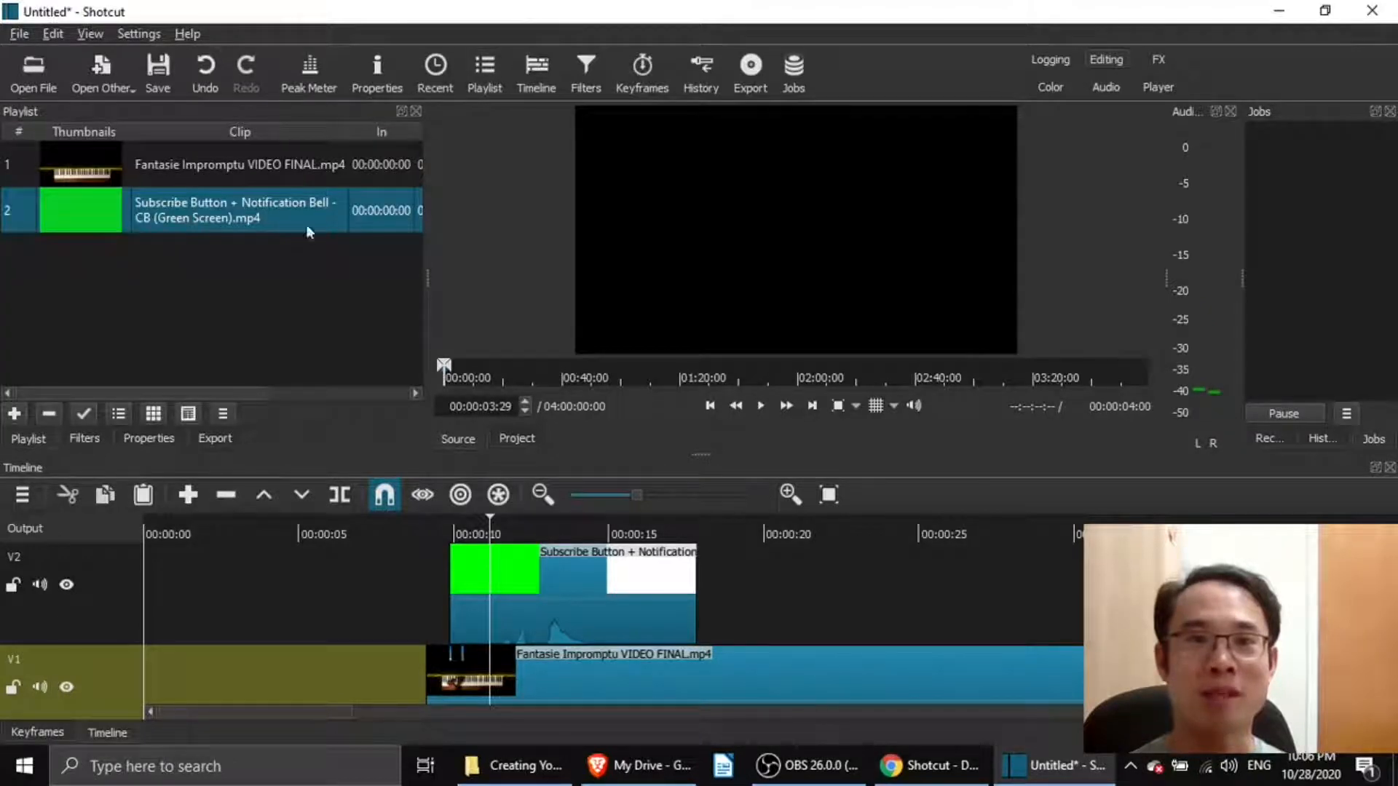
{"action": "left_click_drag", "start_coordinate": [823, 229], "coordinate": [277, 692]}
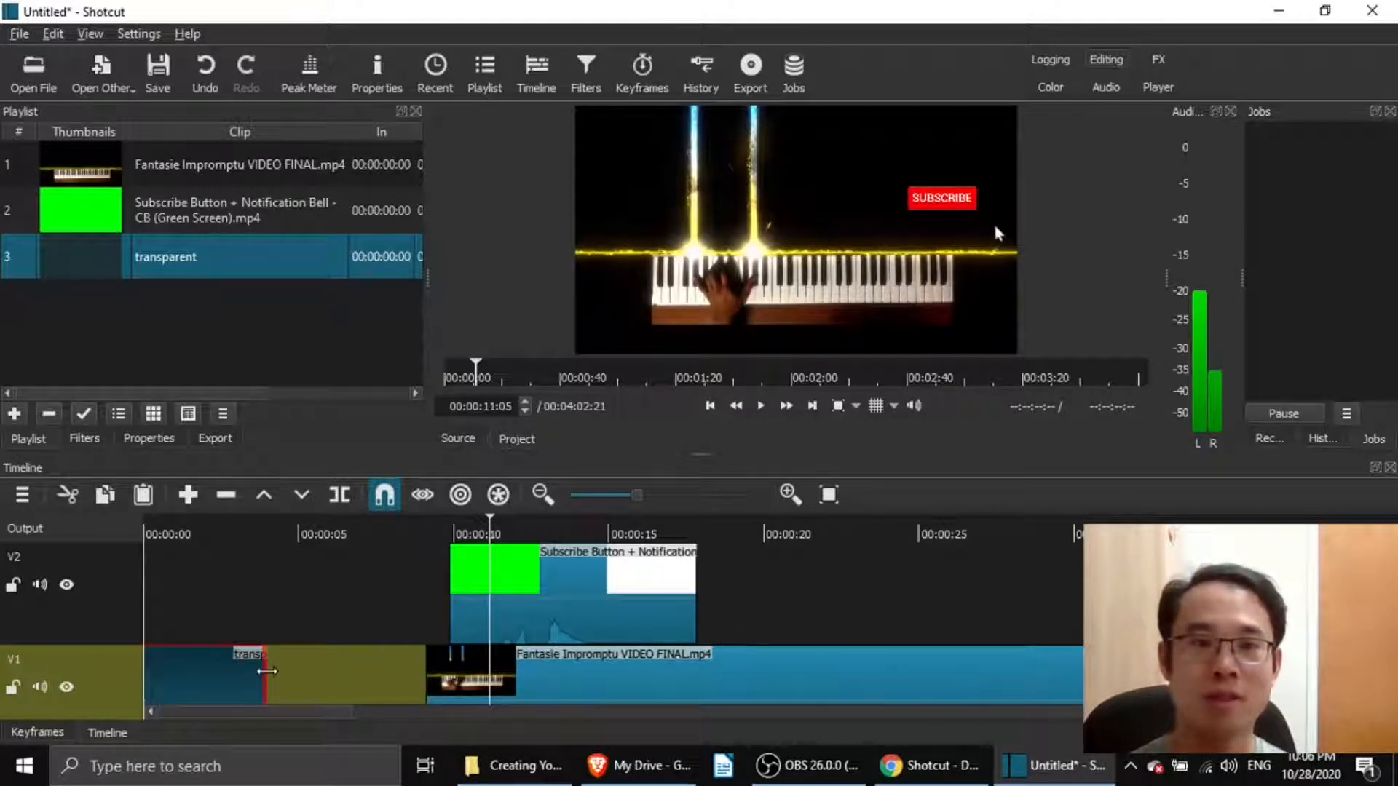
- Trim the color clip to about 00:00:03:01 and move the piano clip directly against its end
{"action": "left_click_drag", "start_coordinate": [266, 674], "coordinate": [230, 716]}
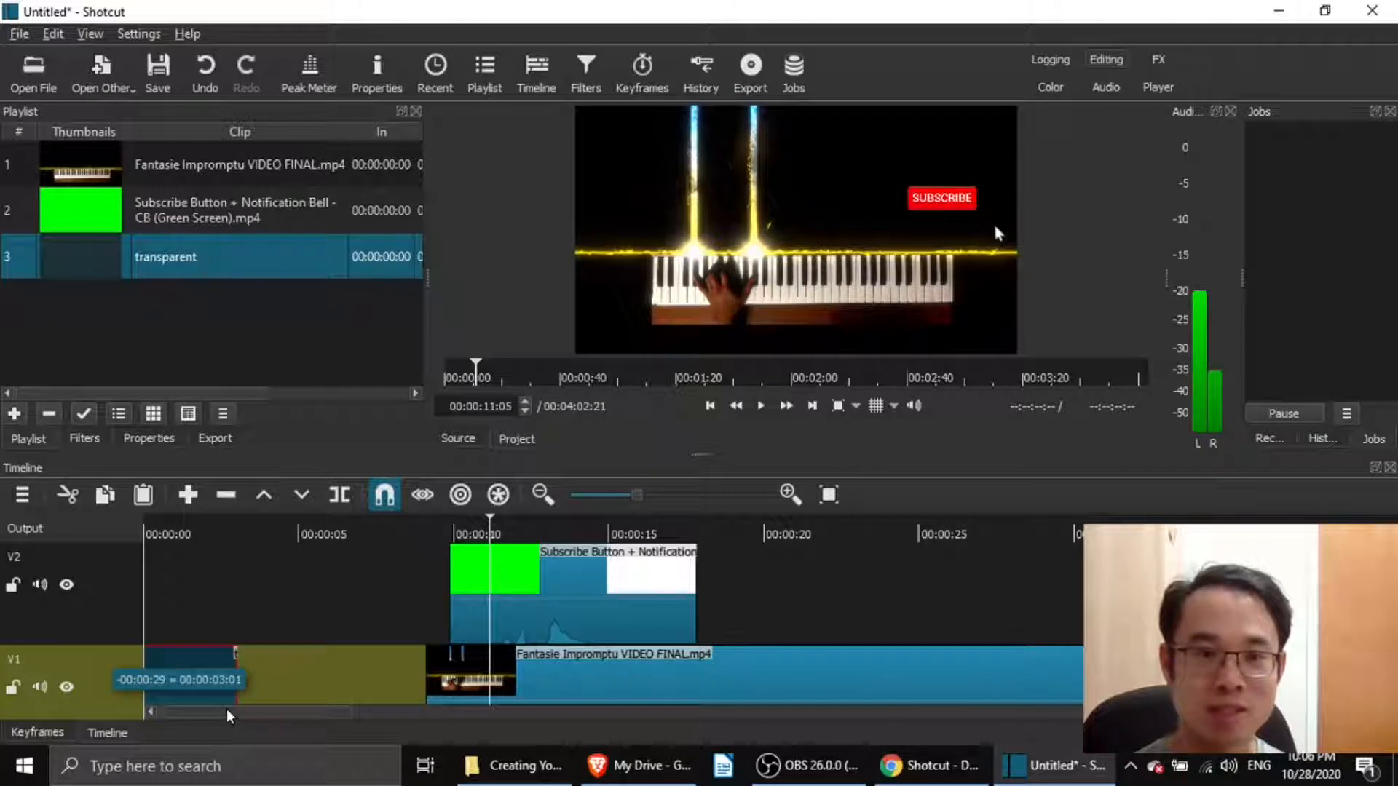
{"action": "left_click_drag", "start_coordinate": [227, 710], "coordinate": [227, 709]}
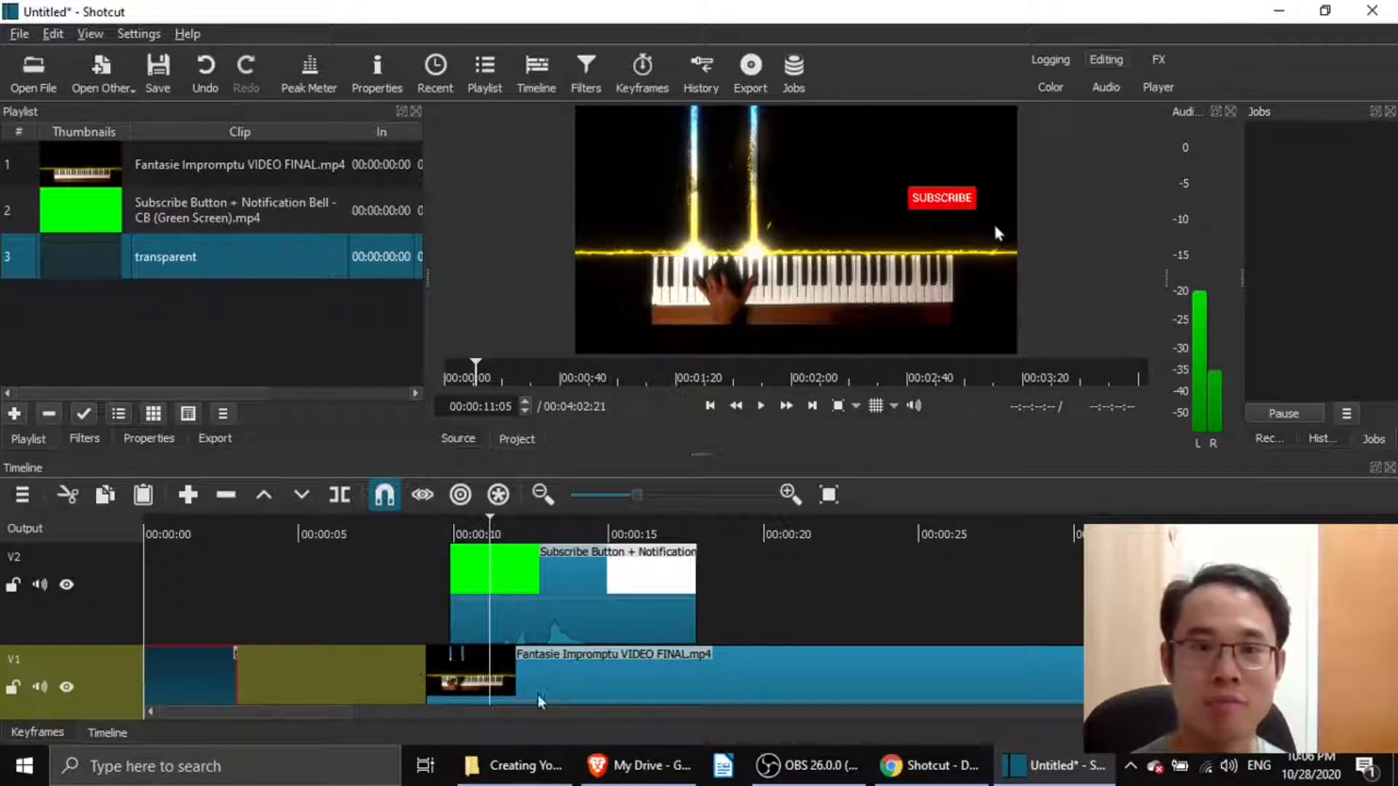
{"action": "left_click_drag", "start_coordinate": [540, 701], "coordinate": [365, 720]}
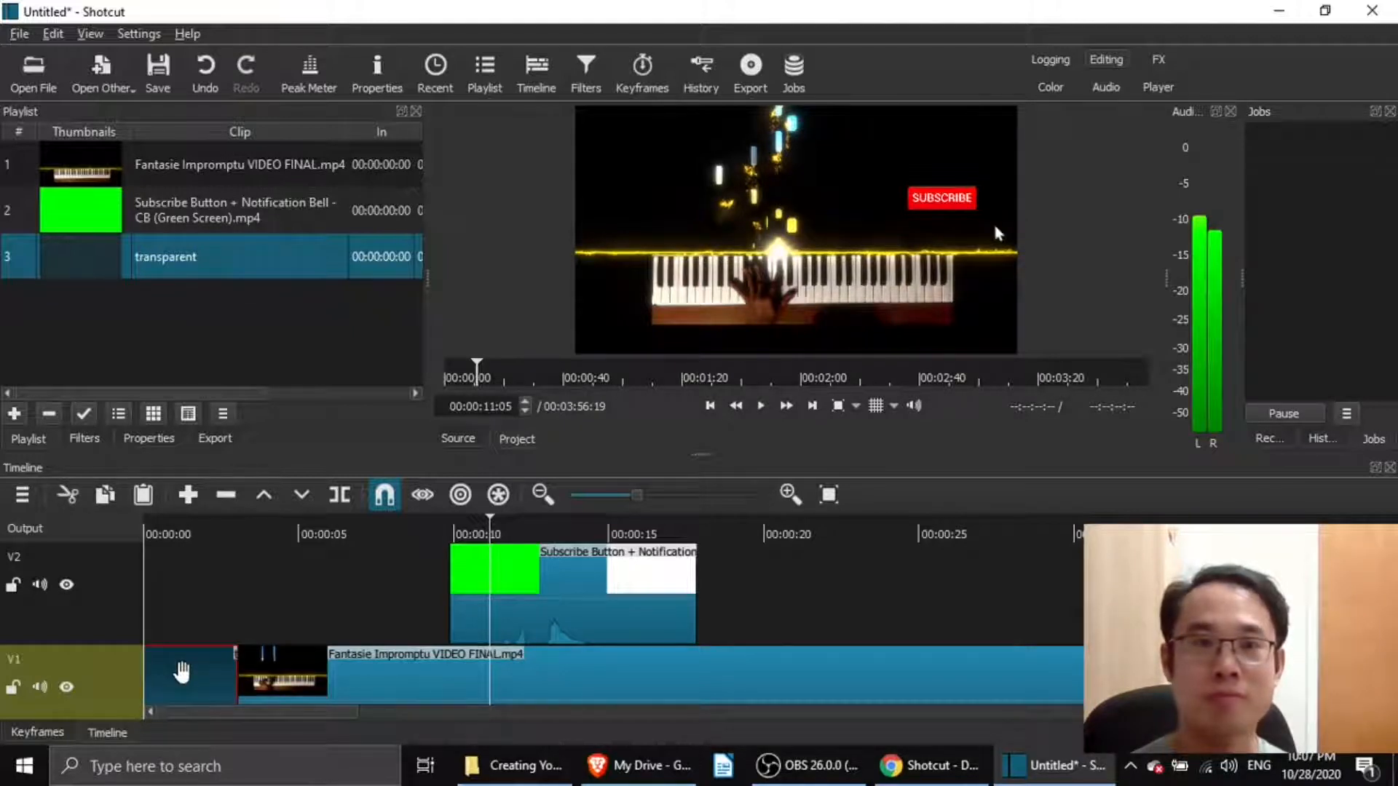
- Add the Text: Simple filter to the color clip at the start of the timeline
{"action": "key", "text": "Home"}
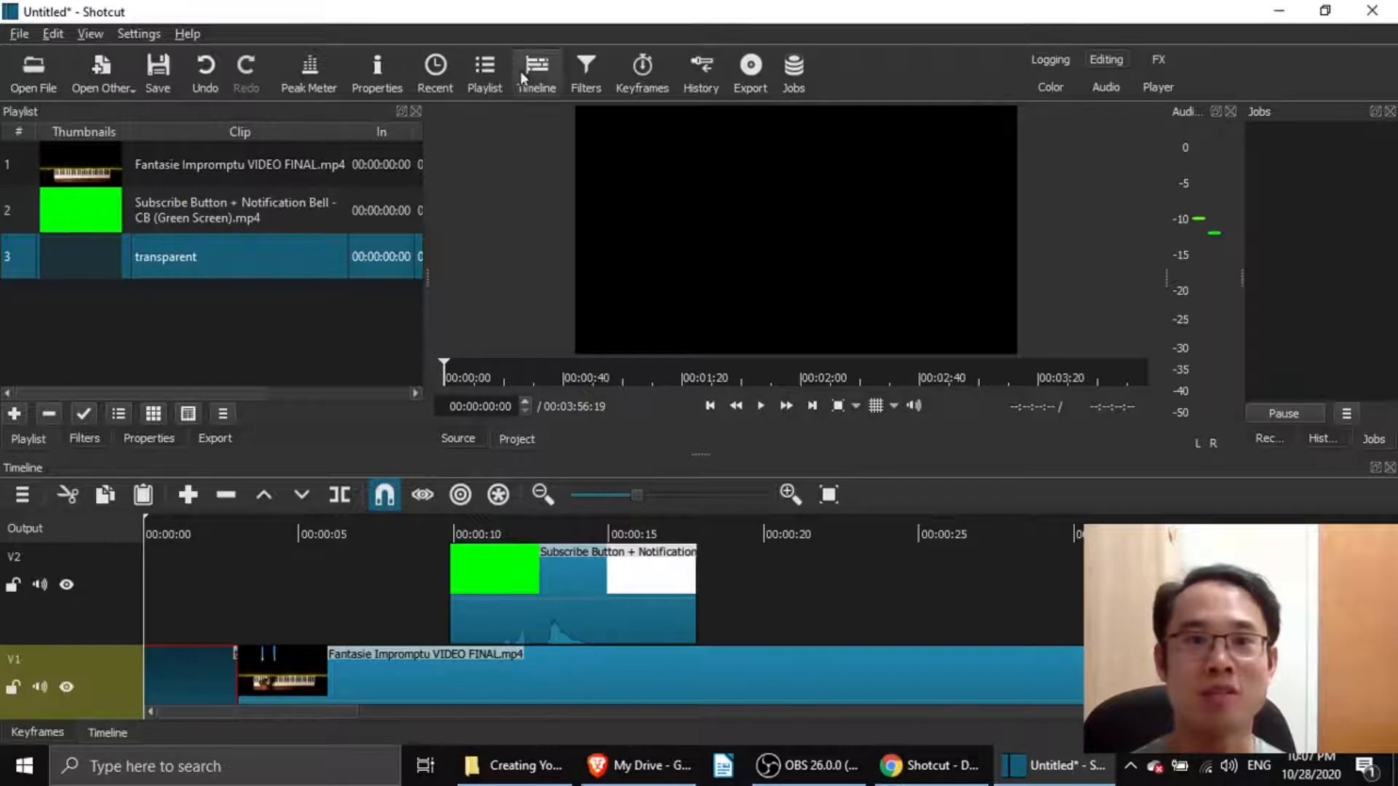
{"action": "left_click", "coordinate": [585, 80]}
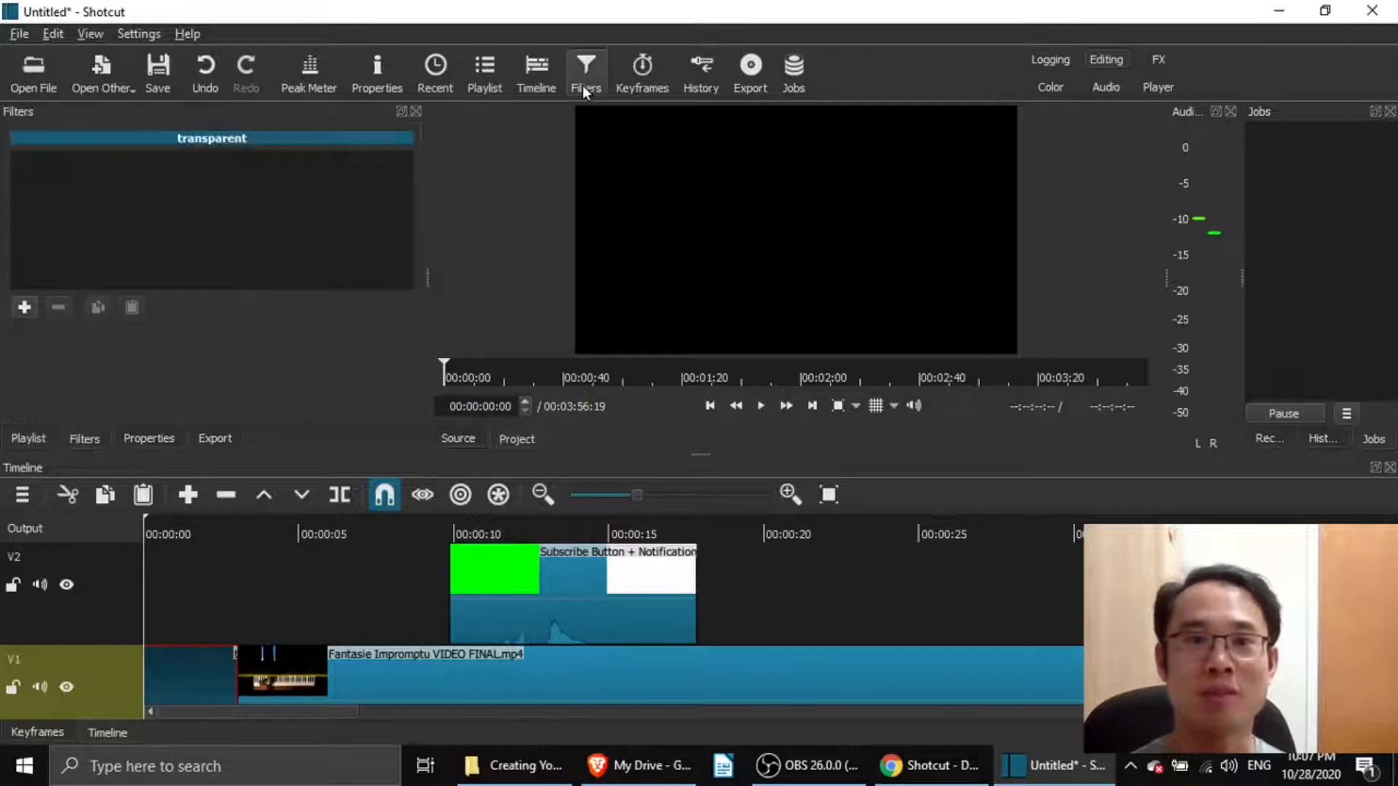
{"action": "left_click", "coordinate": [26, 308]}
{"action": "type", "text": "text"}
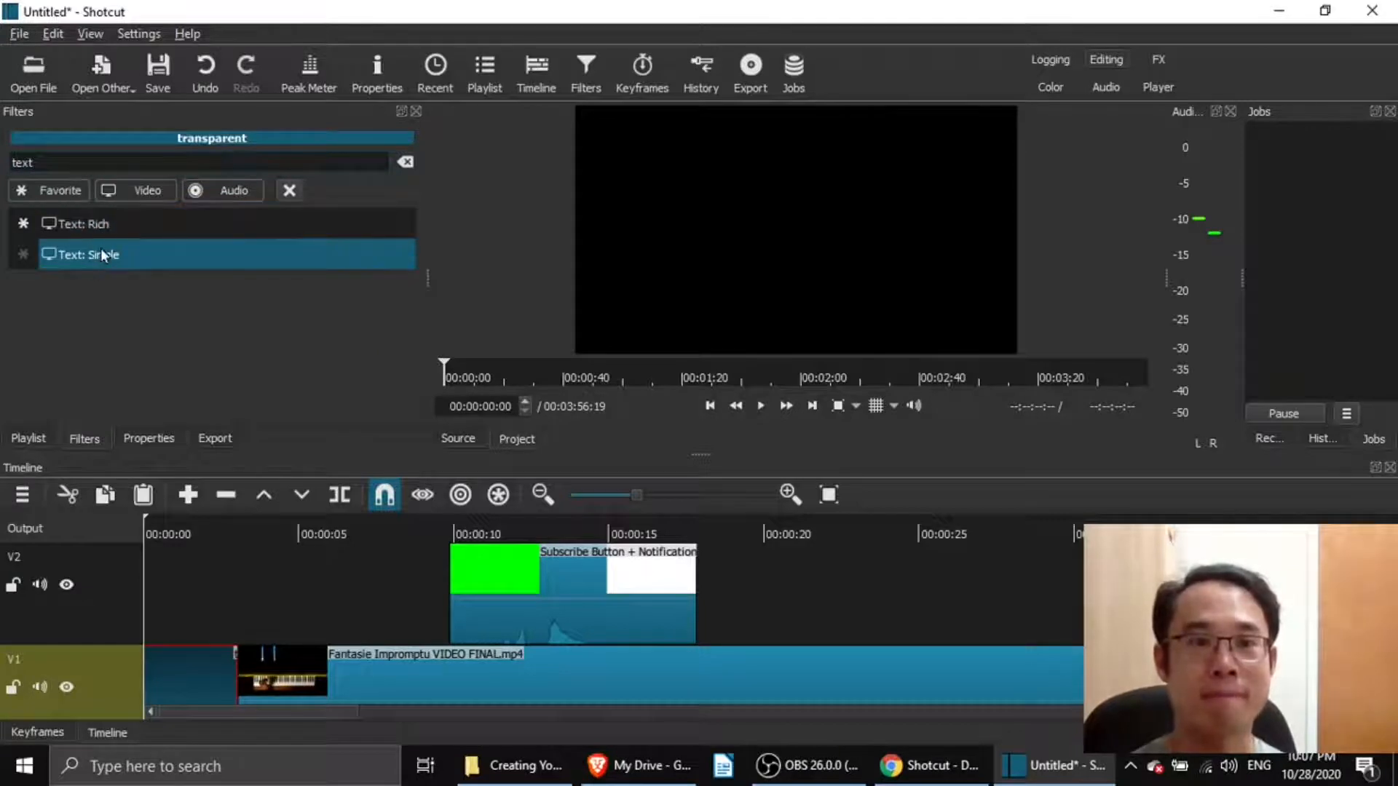
{"action": "left_click", "coordinate": [101, 250]}
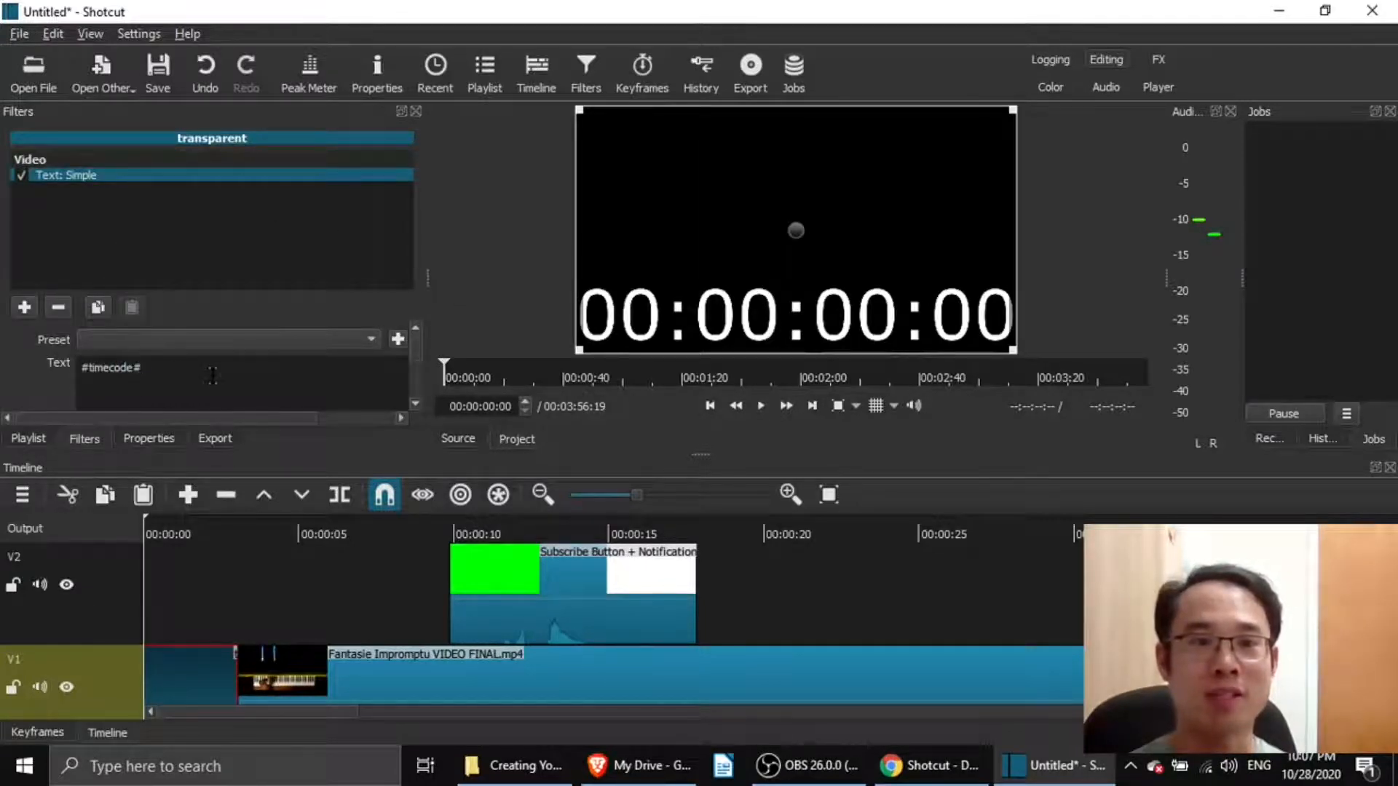
- Set the title text to "Fantasie Impromptu", reduce its text box height, and move it to just above the middle of the frame
{"action": "left_click_drag", "start_coordinate": [213, 375], "coordinate": [27, 376]}
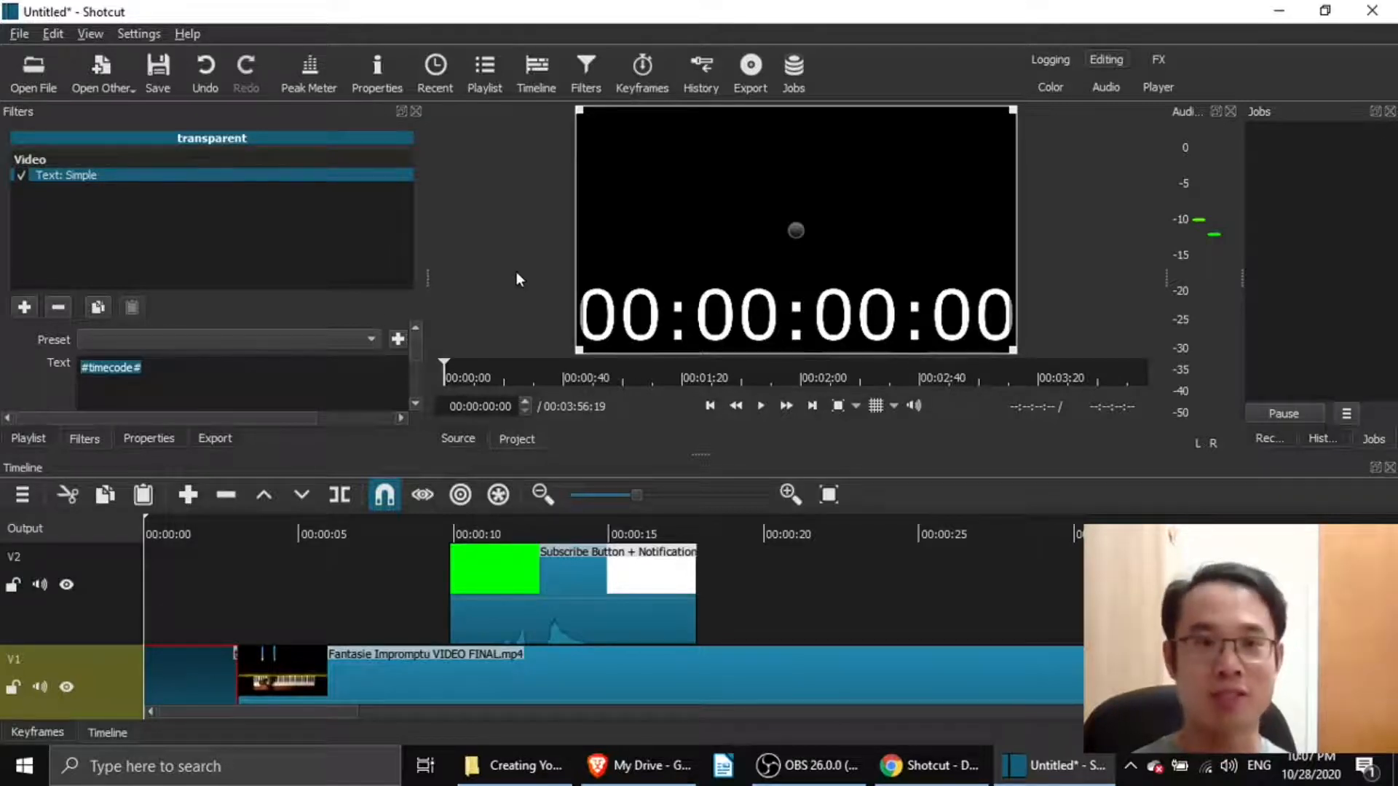
{"action": "type", "text": "Fantasie"}
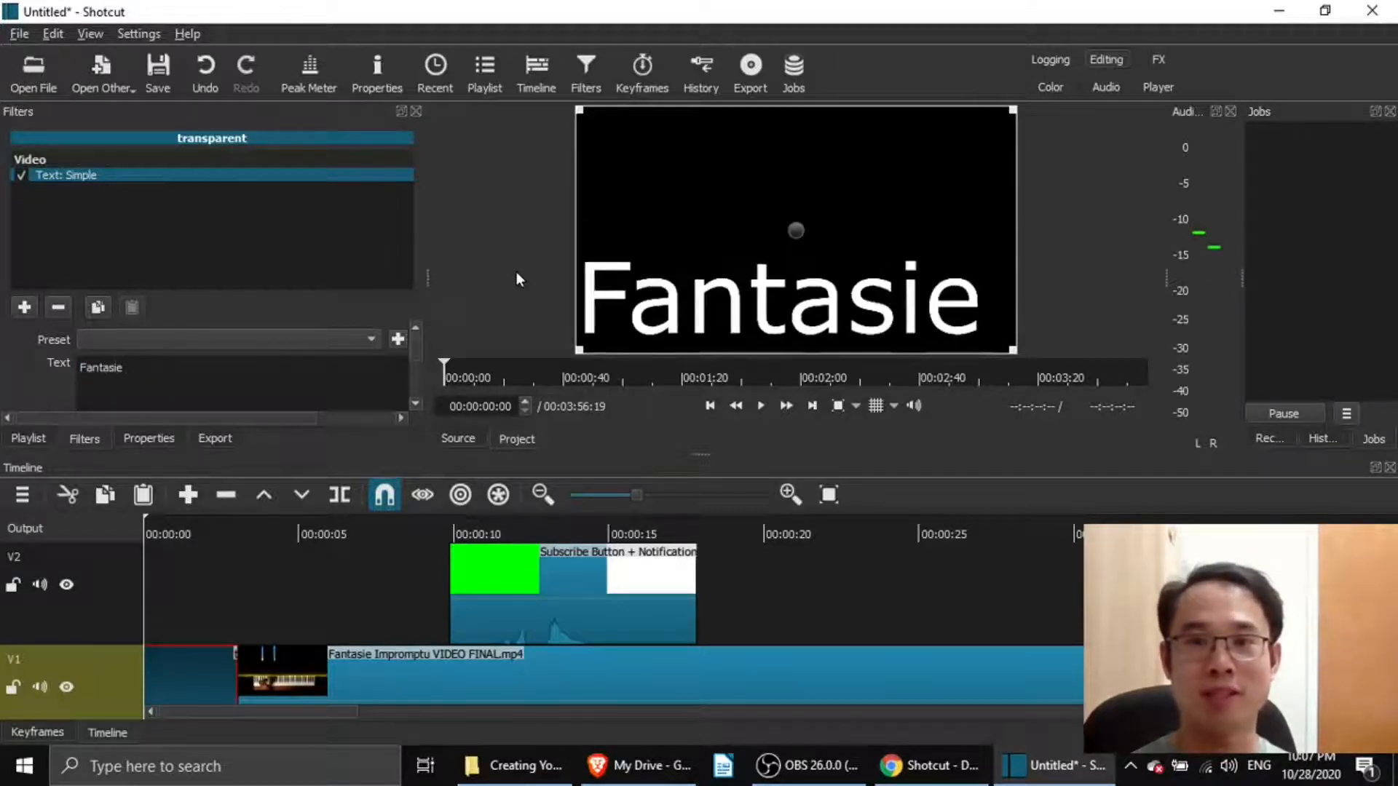
{"action": "type", "text": " Impropmp"}
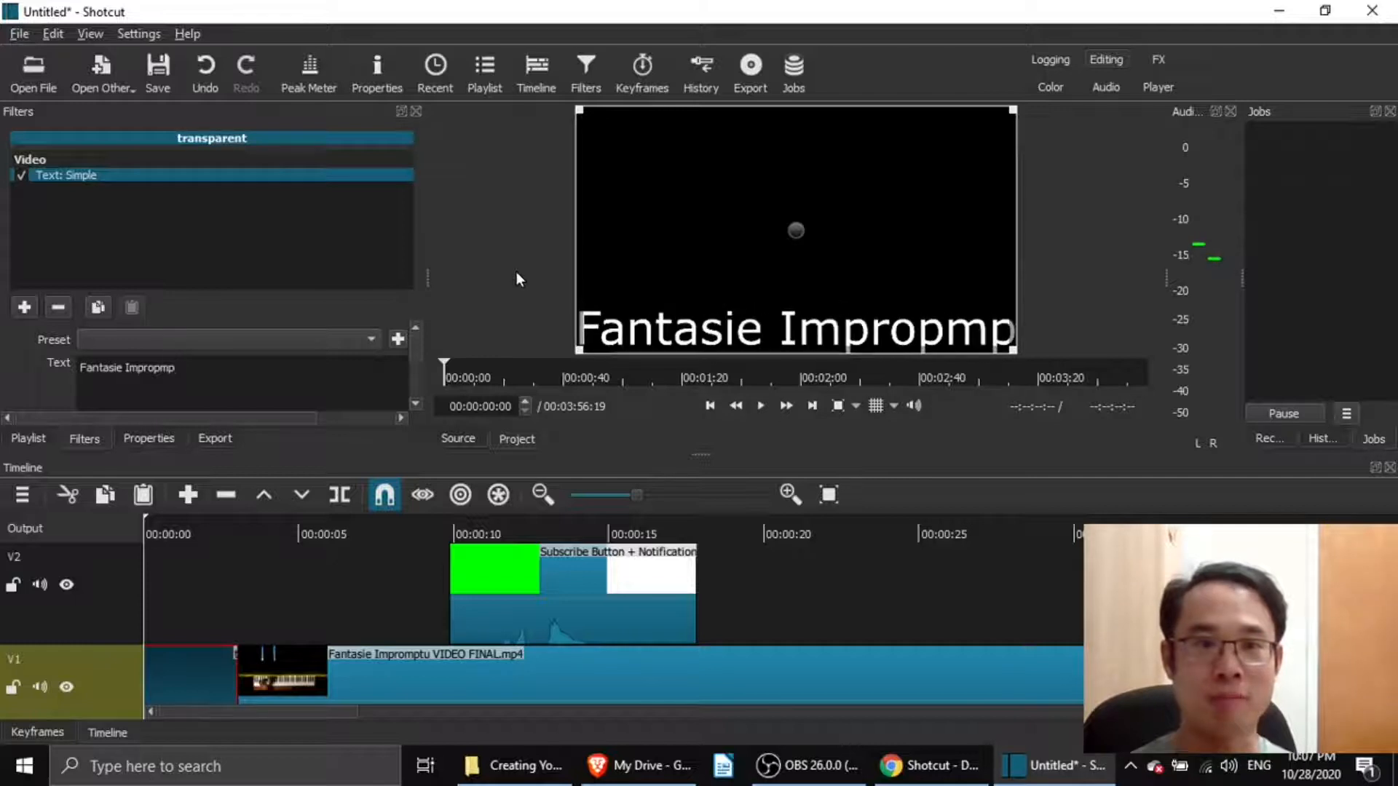
{"action": "key", "text": "BackSpace"}
{"action": "key", "text": "BackSpace"}
{"action": "key", "text": "BackSpace"}
{"action": "type", "text": "mptu"}
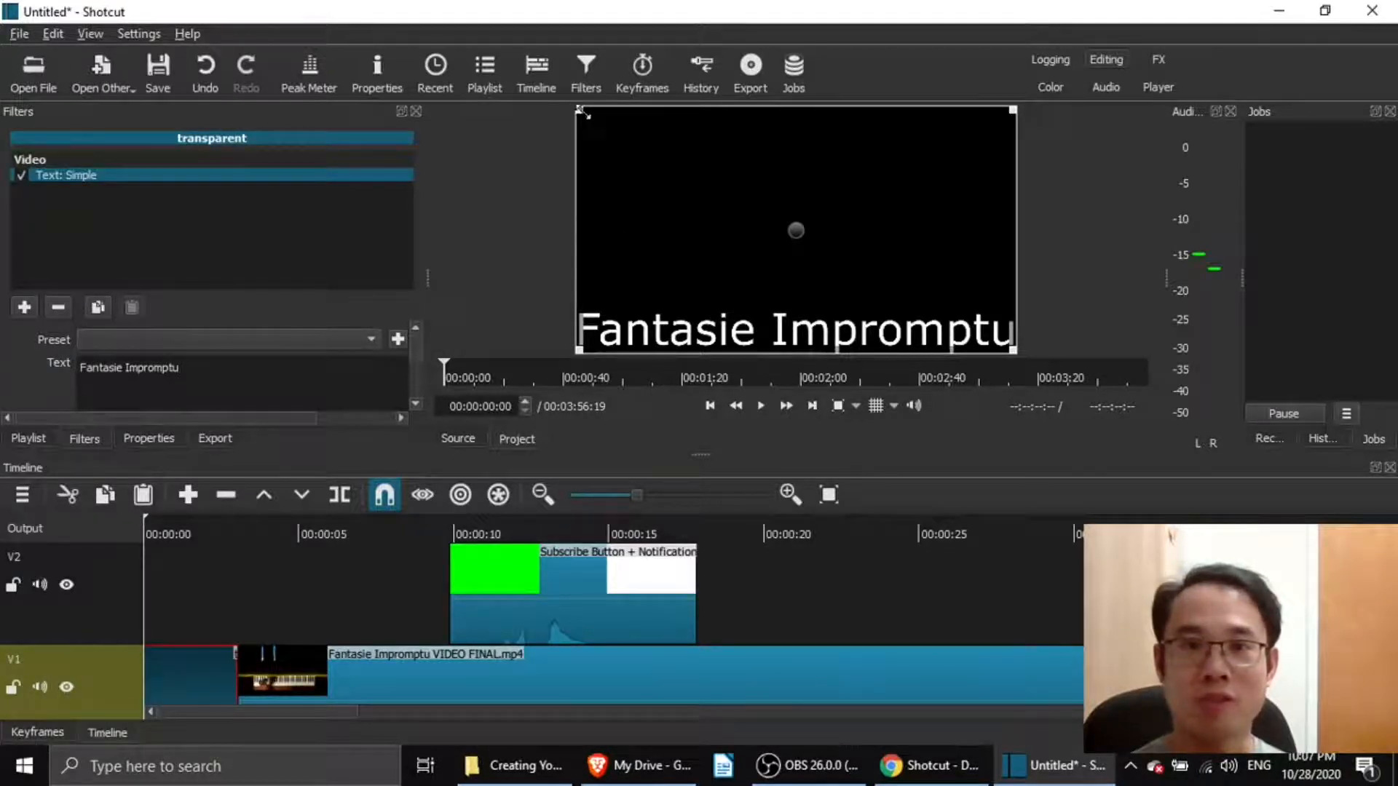
{"action": "left_click_drag", "start_coordinate": [588, 118], "coordinate": [585, 314]}
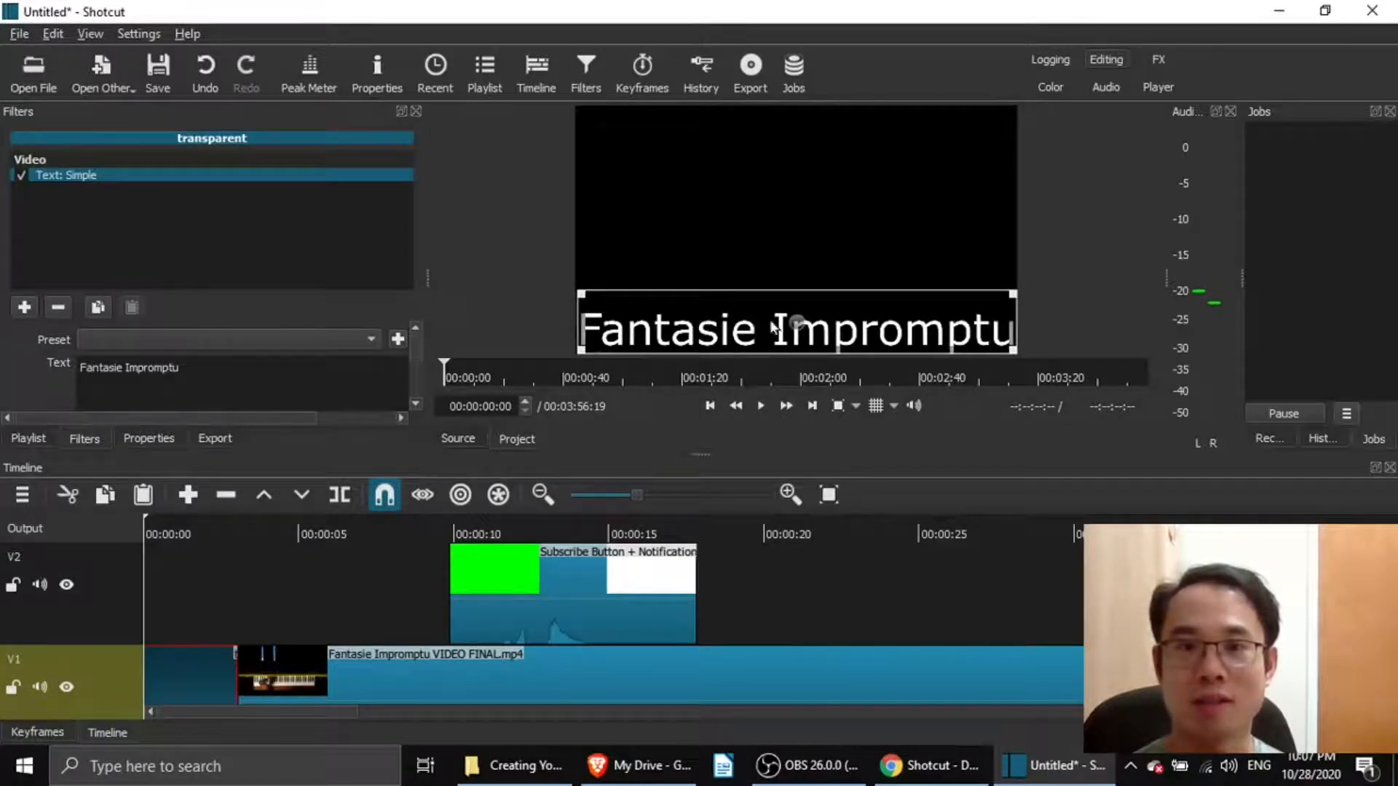
{"action": "left_click_drag", "start_coordinate": [793, 320], "coordinate": [795, 168]}
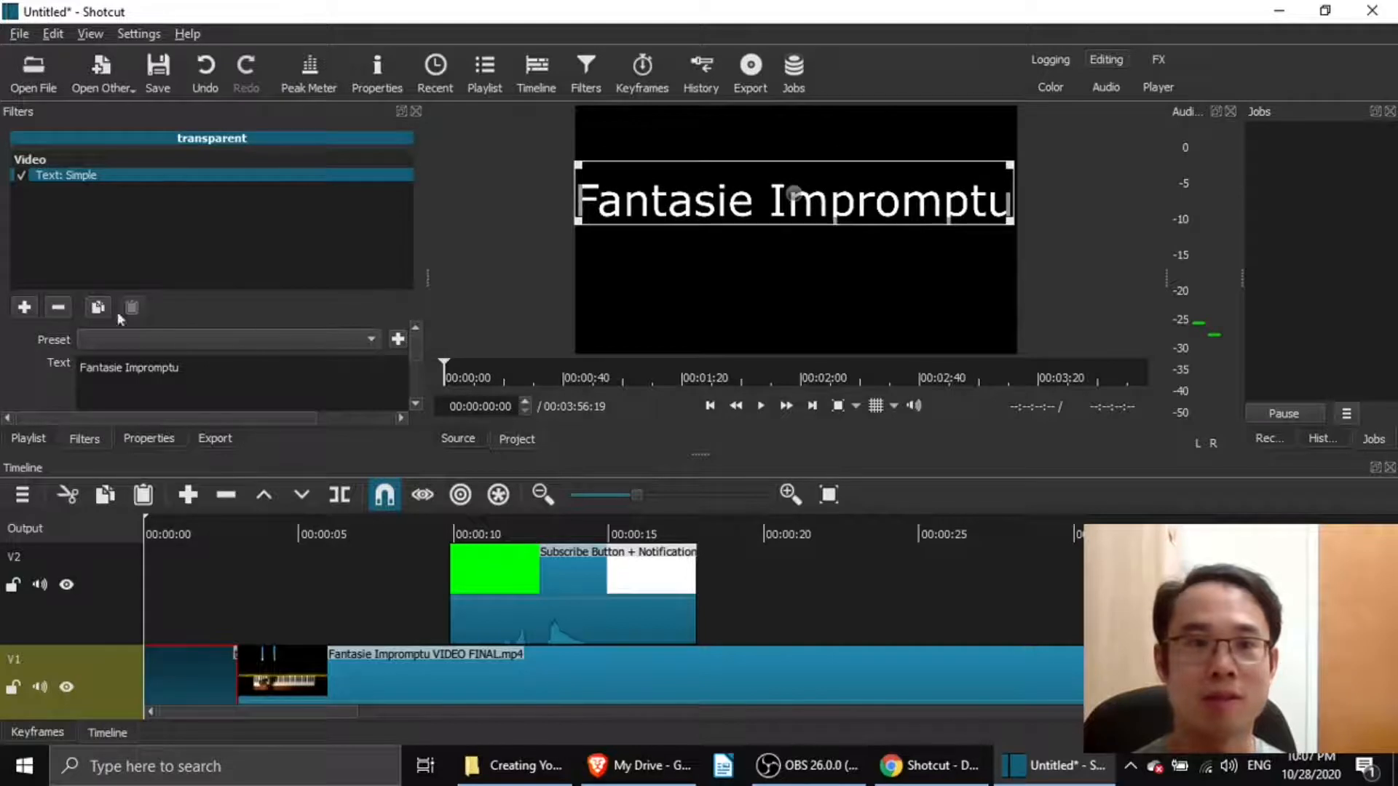
- Add a second Text: Simple filter to the color clip
{"action": "left_click", "coordinate": [26, 308]}
{"action": "scroll", "coordinate": [365, 254], "scroll_direction": "down", "scroll_amount": 1}
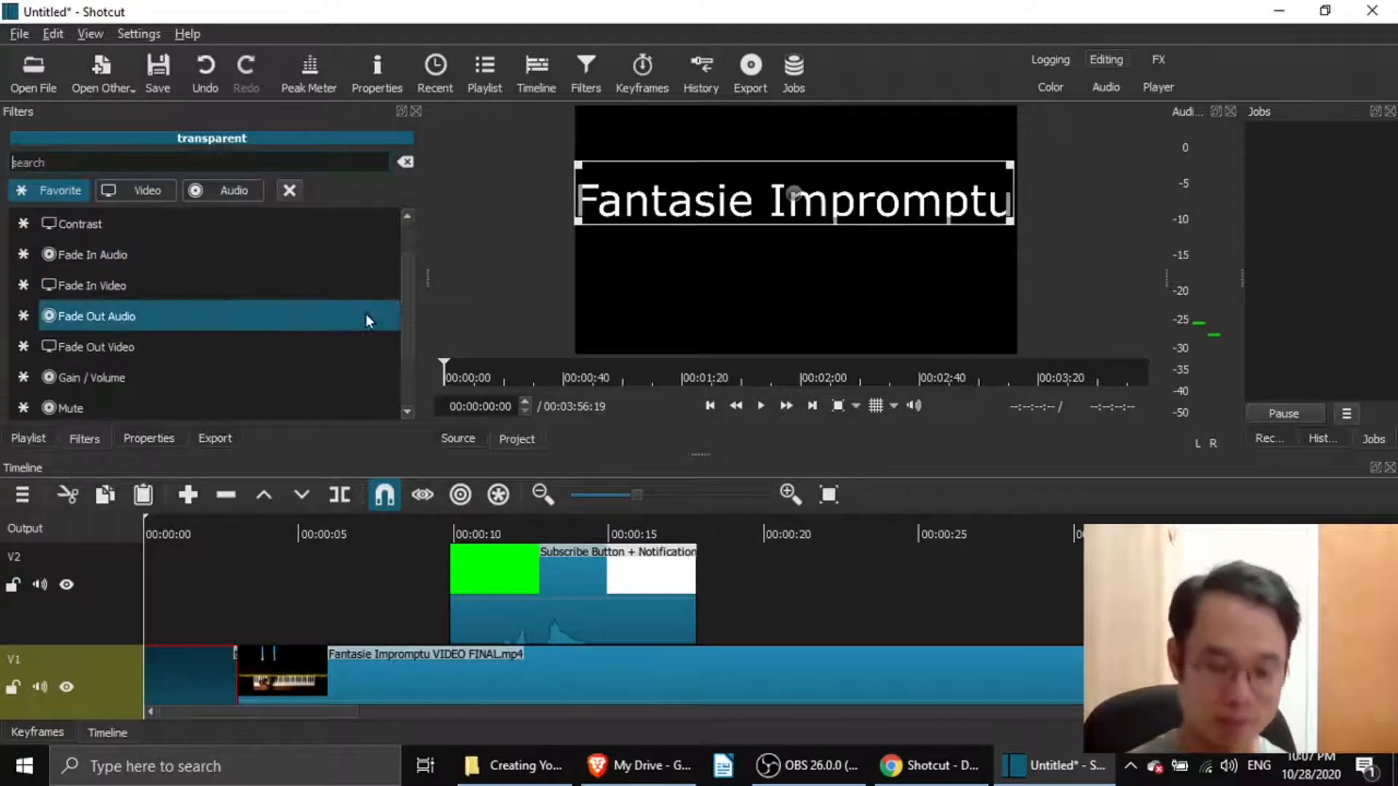
{"action": "type", "text": "text"}
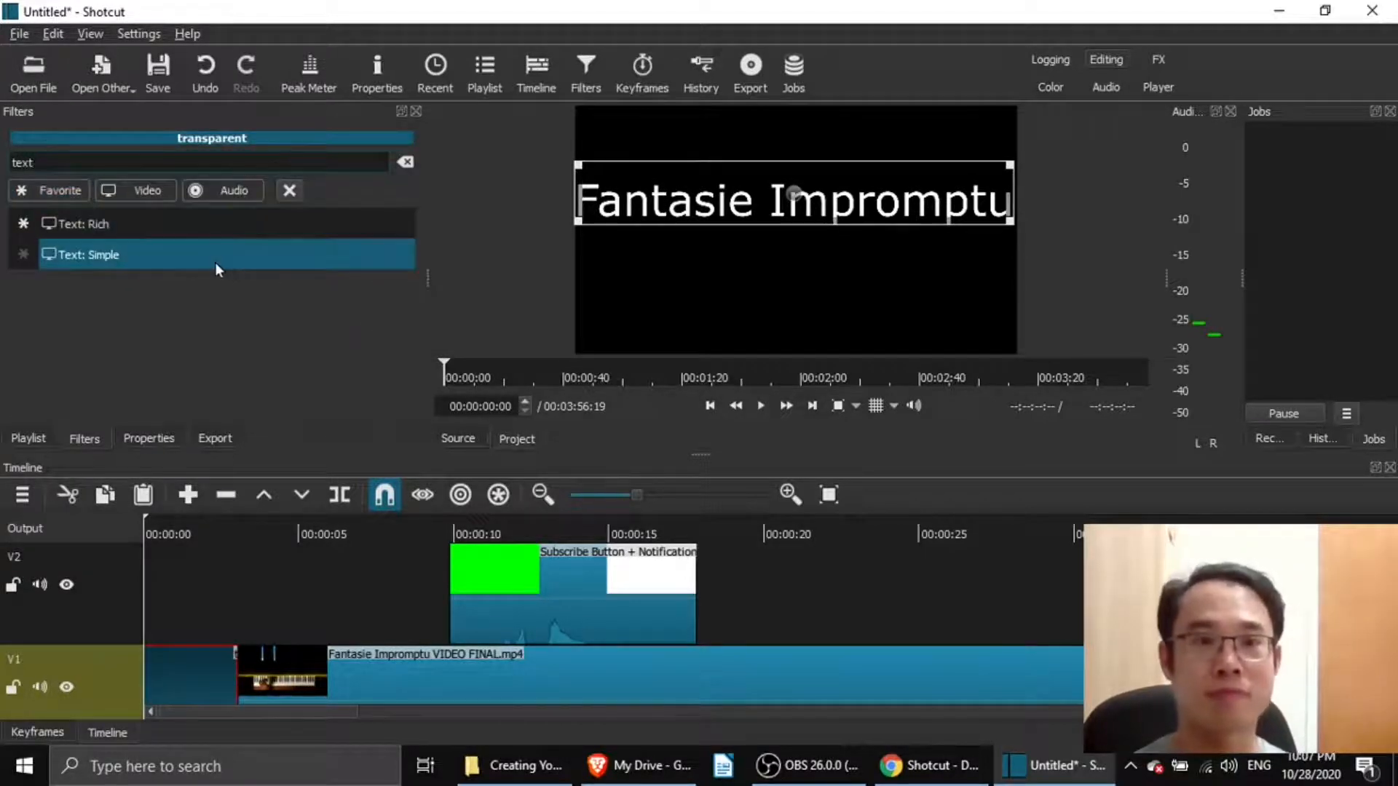
{"action": "left_click", "coordinate": [214, 265]}
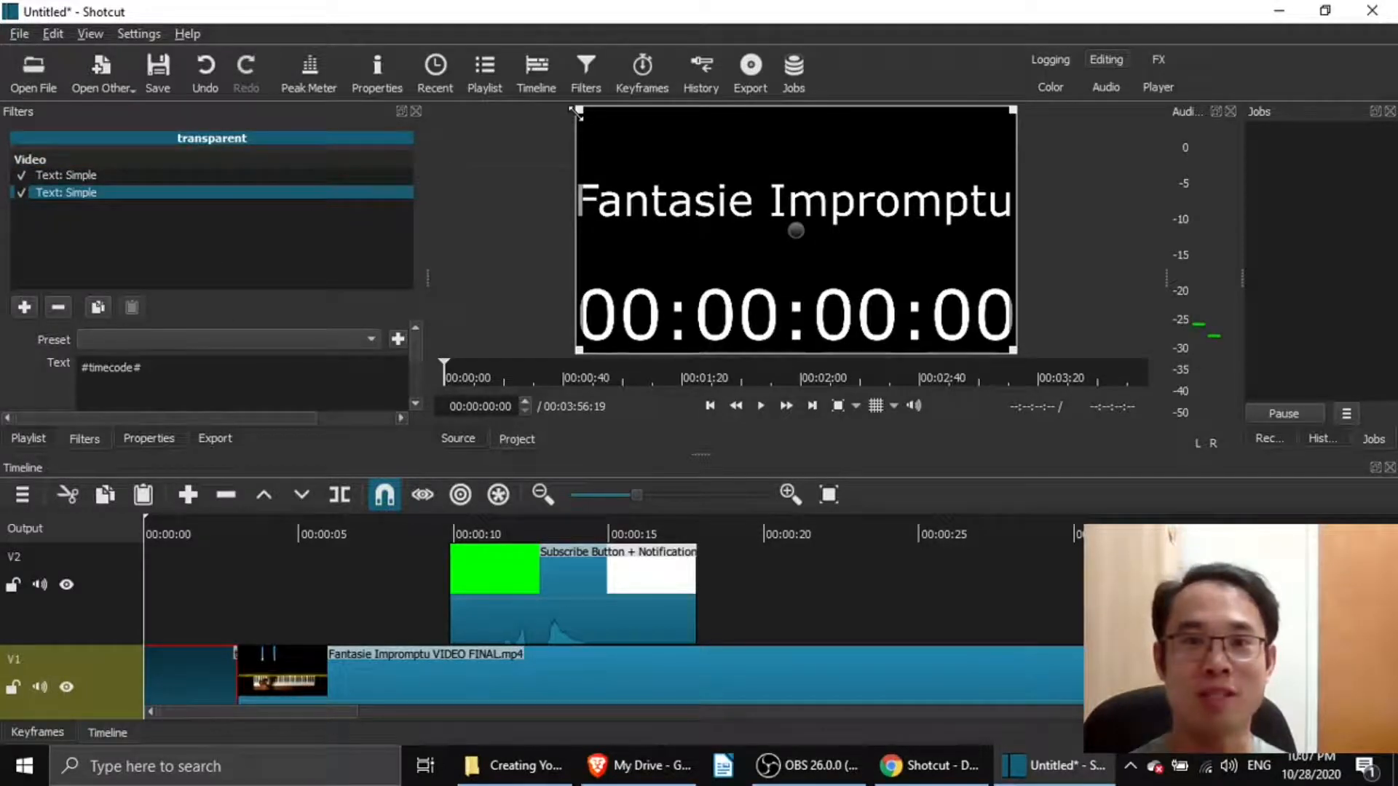
- Set the second text to "by Frederic Chopin" in a smaller box and center it directly below the title
{"action": "left_click_drag", "start_coordinate": [577, 112], "coordinate": [724, 332]}
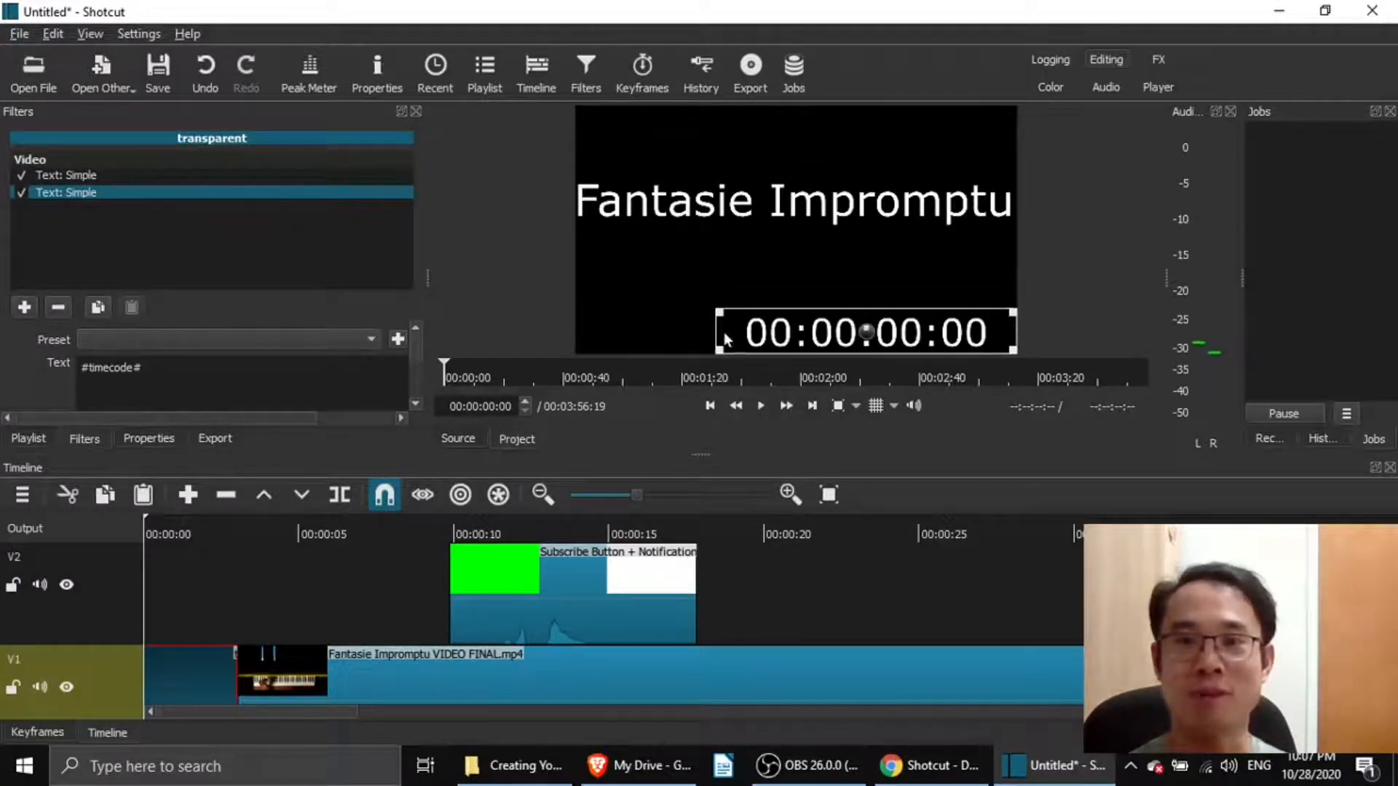
{"action": "left_click_drag", "start_coordinate": [237, 391], "coordinate": [1, 353]}
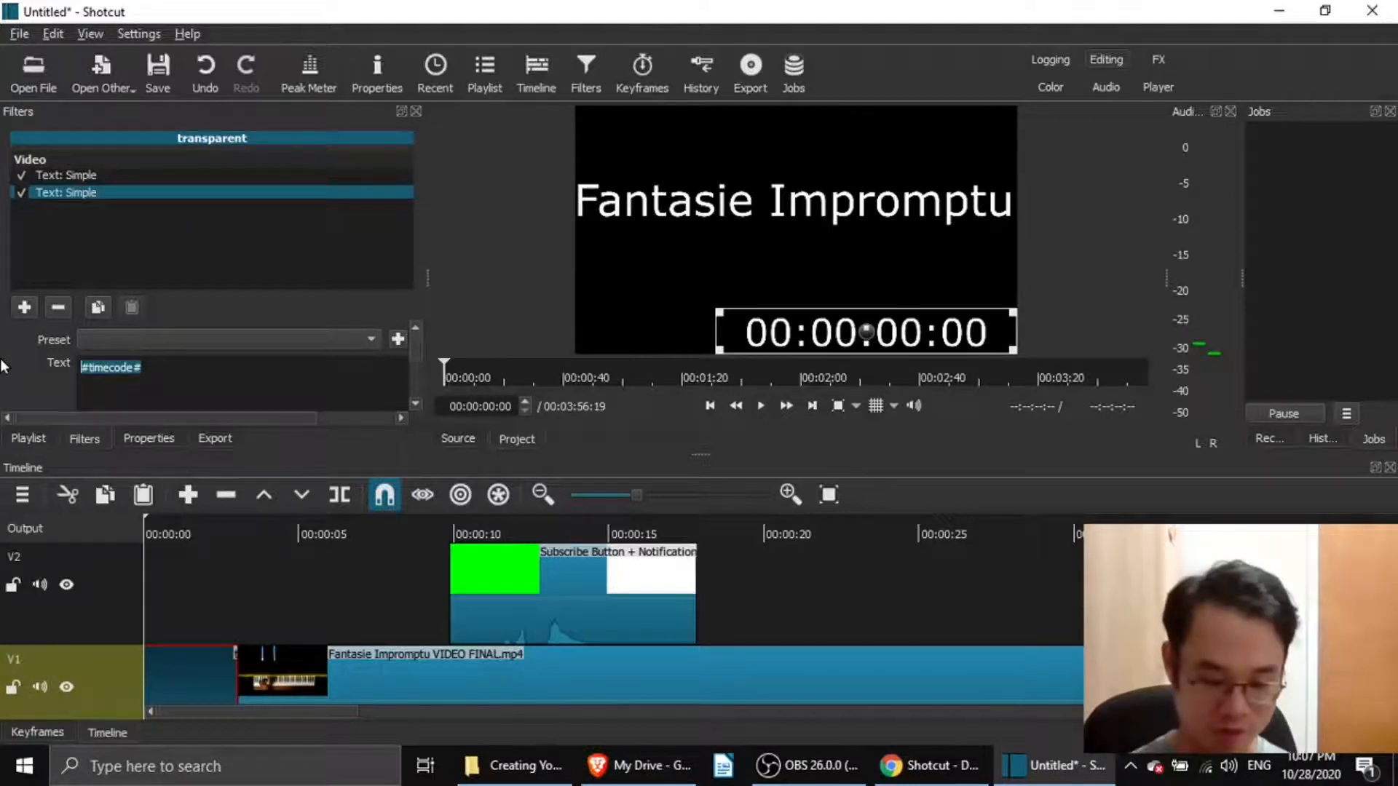
{"action": "type", "text": "by F"}
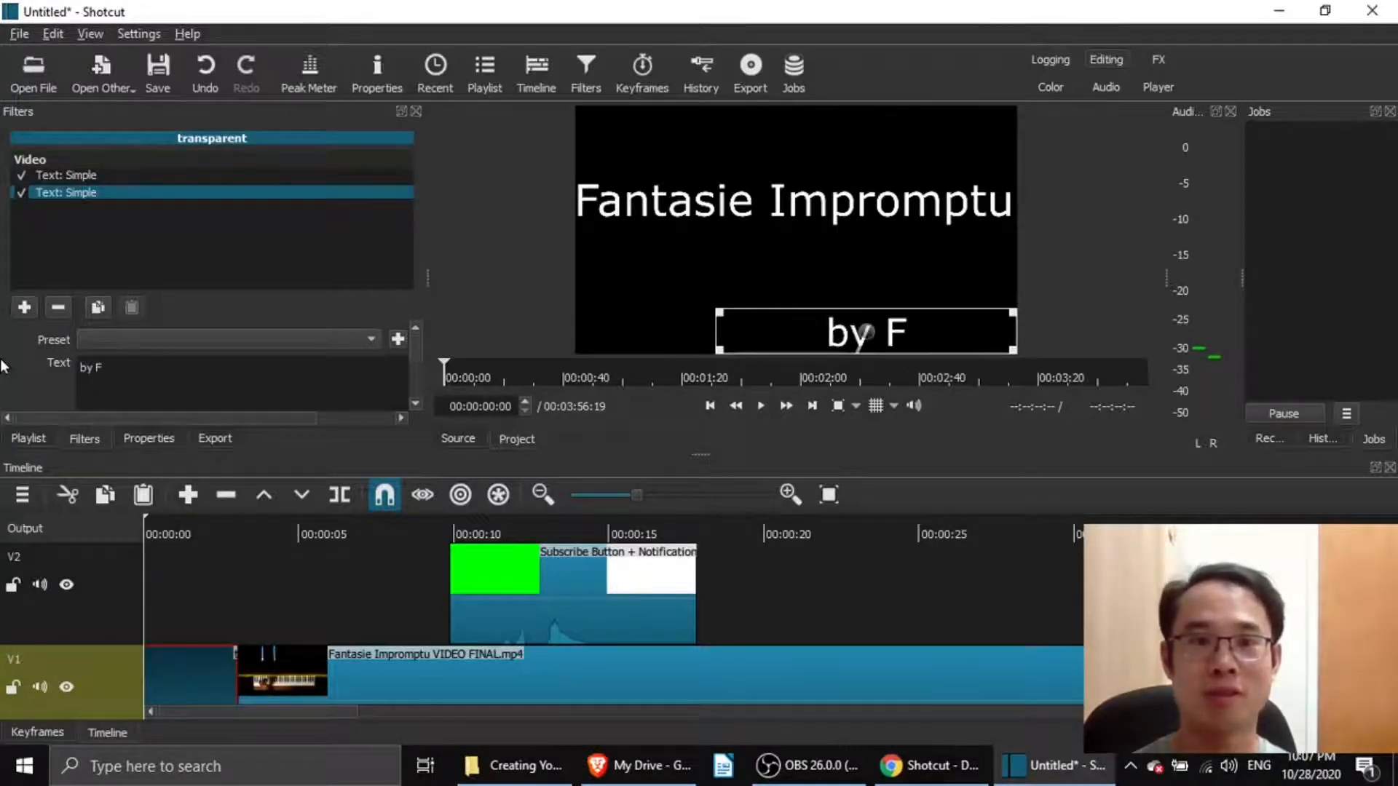
{"action": "type", "text": "rederic Chopin"}
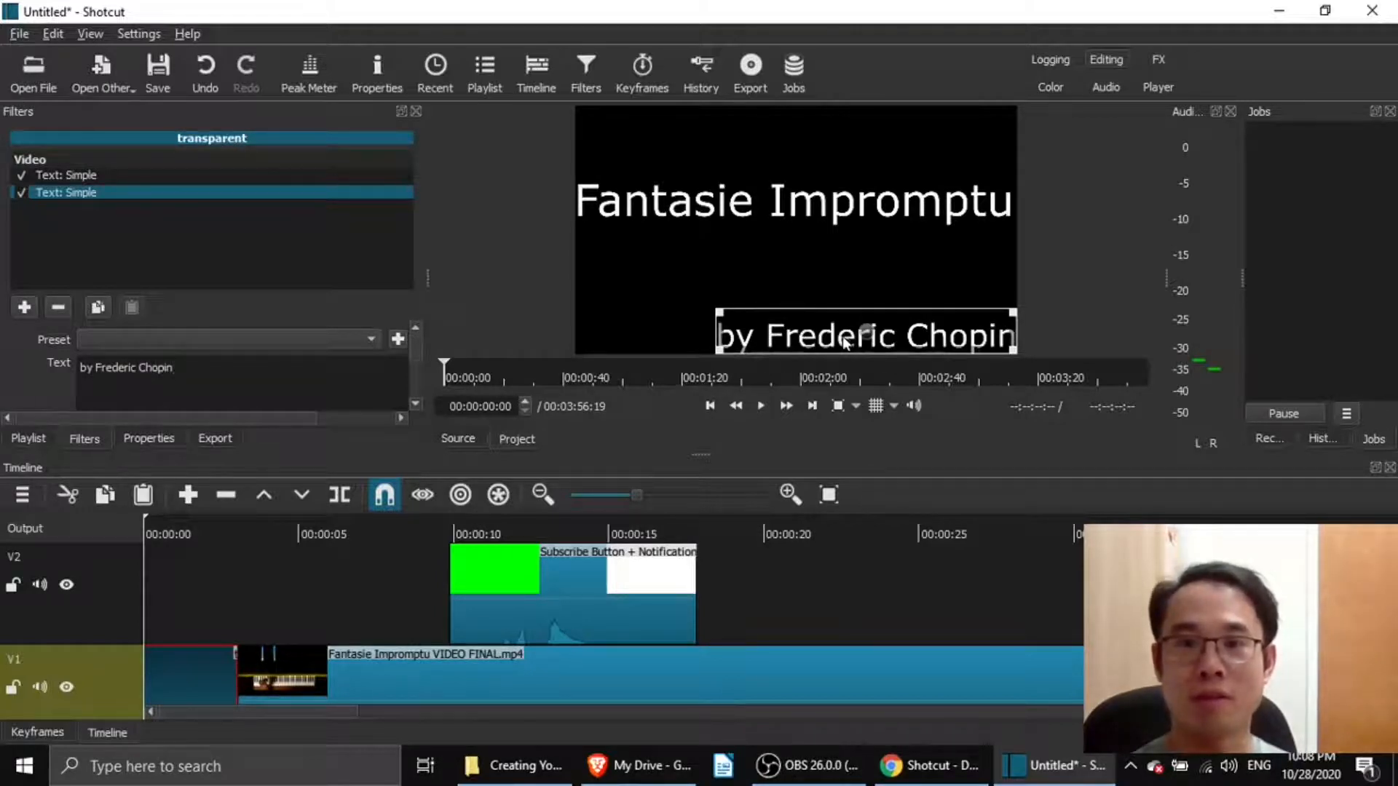
{"action": "left_click_drag", "start_coordinate": [863, 327], "coordinate": [779, 232]}
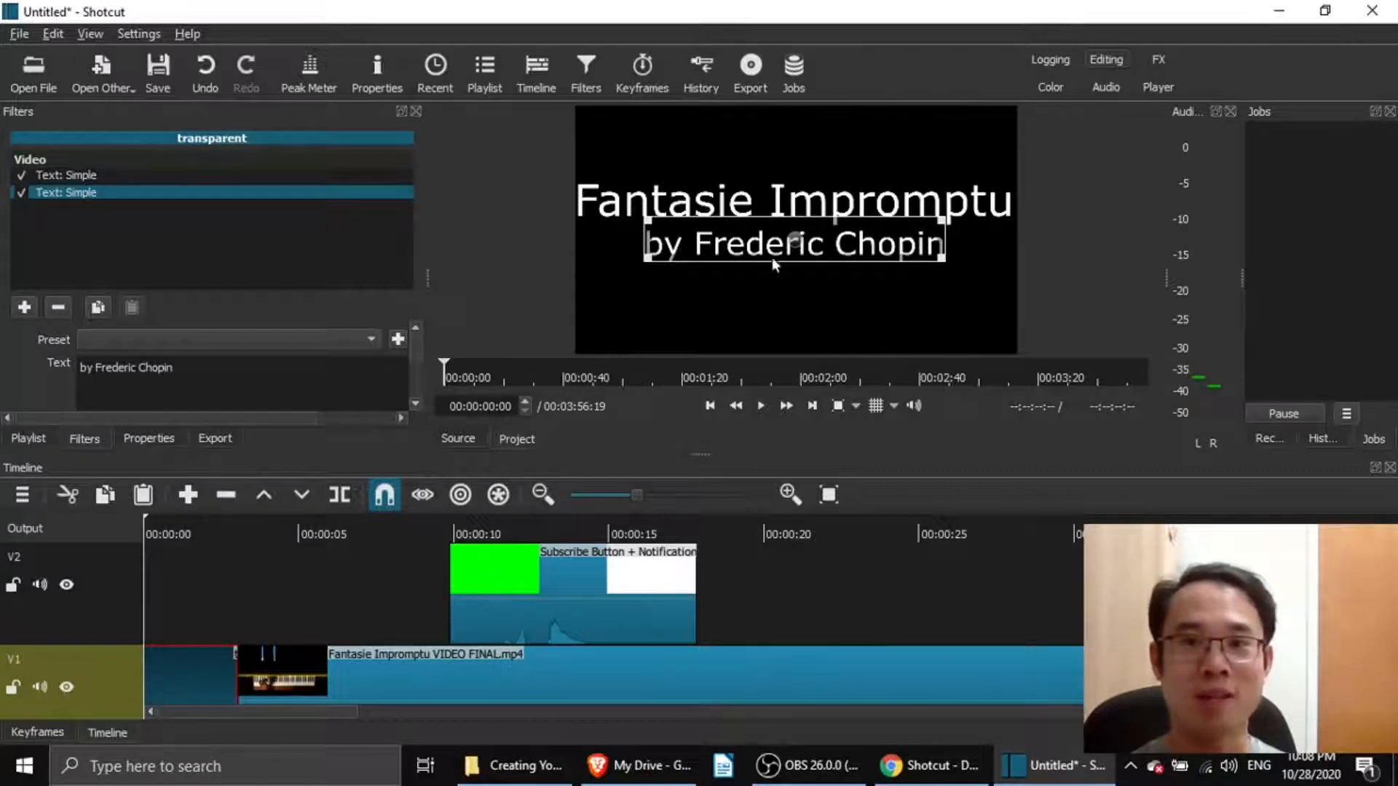
- Add a third Text: Simple filter to the color clip
{"action": "left_click", "coordinate": [26, 307]}
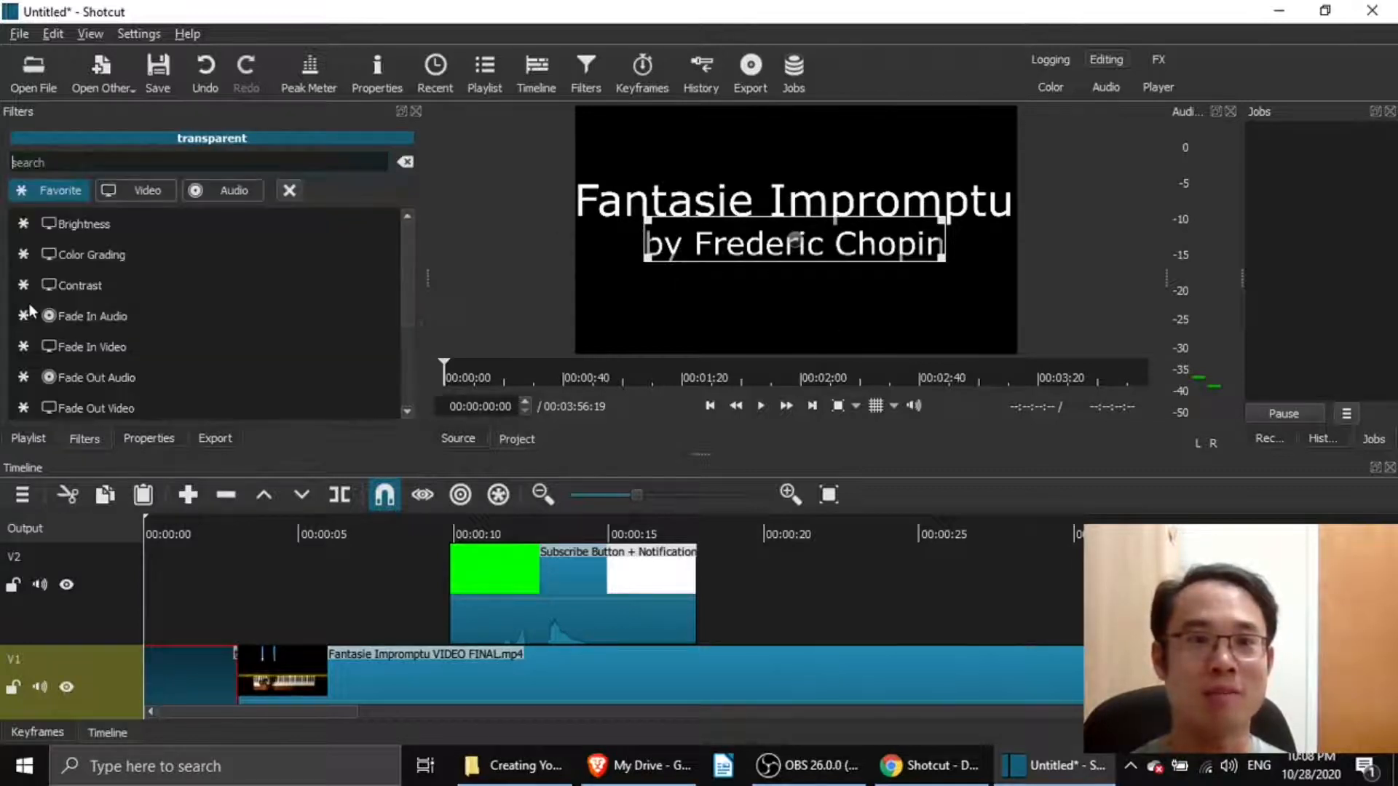
{"action": "scroll", "coordinate": [146, 313], "scroll_direction": "down", "scroll_amount": 2}
{"action": "type", "text": "text"}
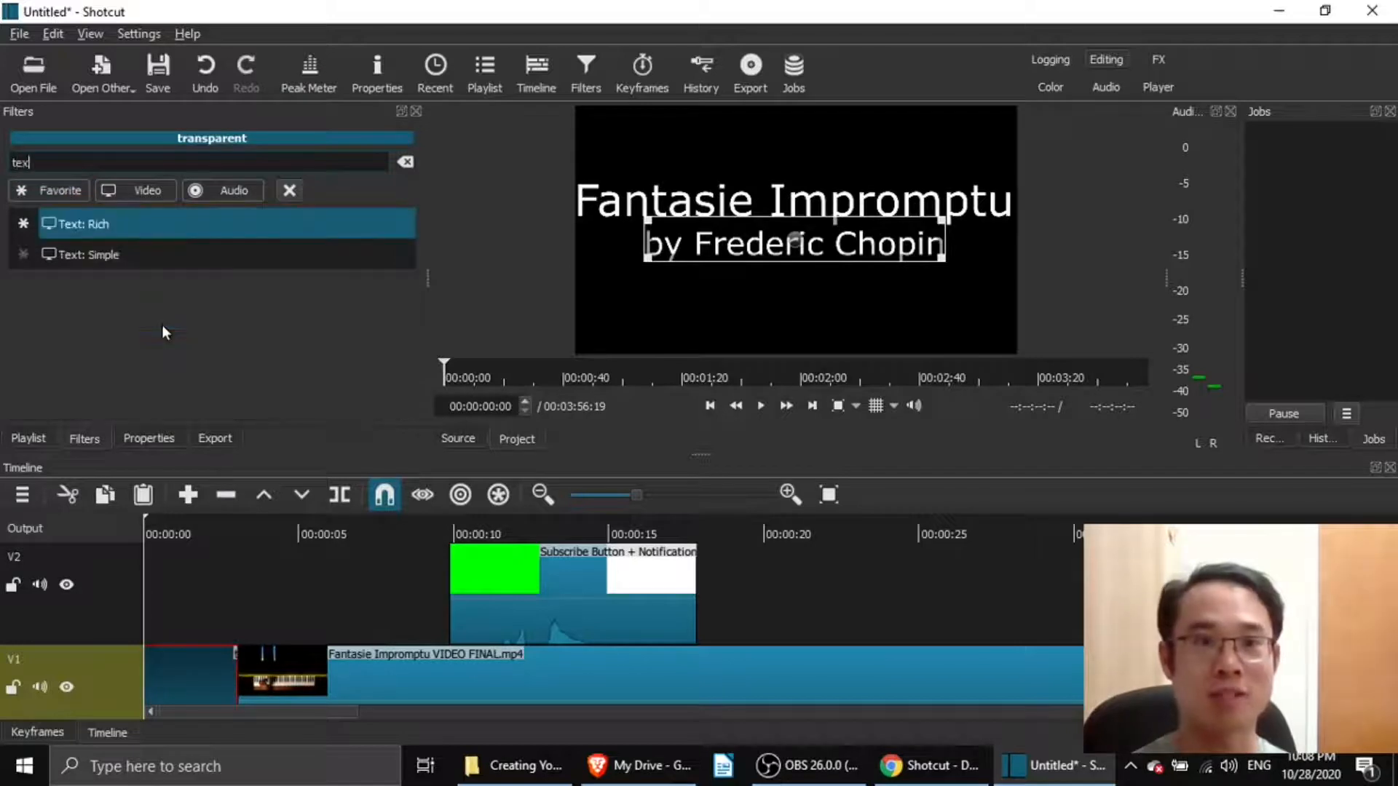
{"action": "left_click", "coordinate": [143, 258]}
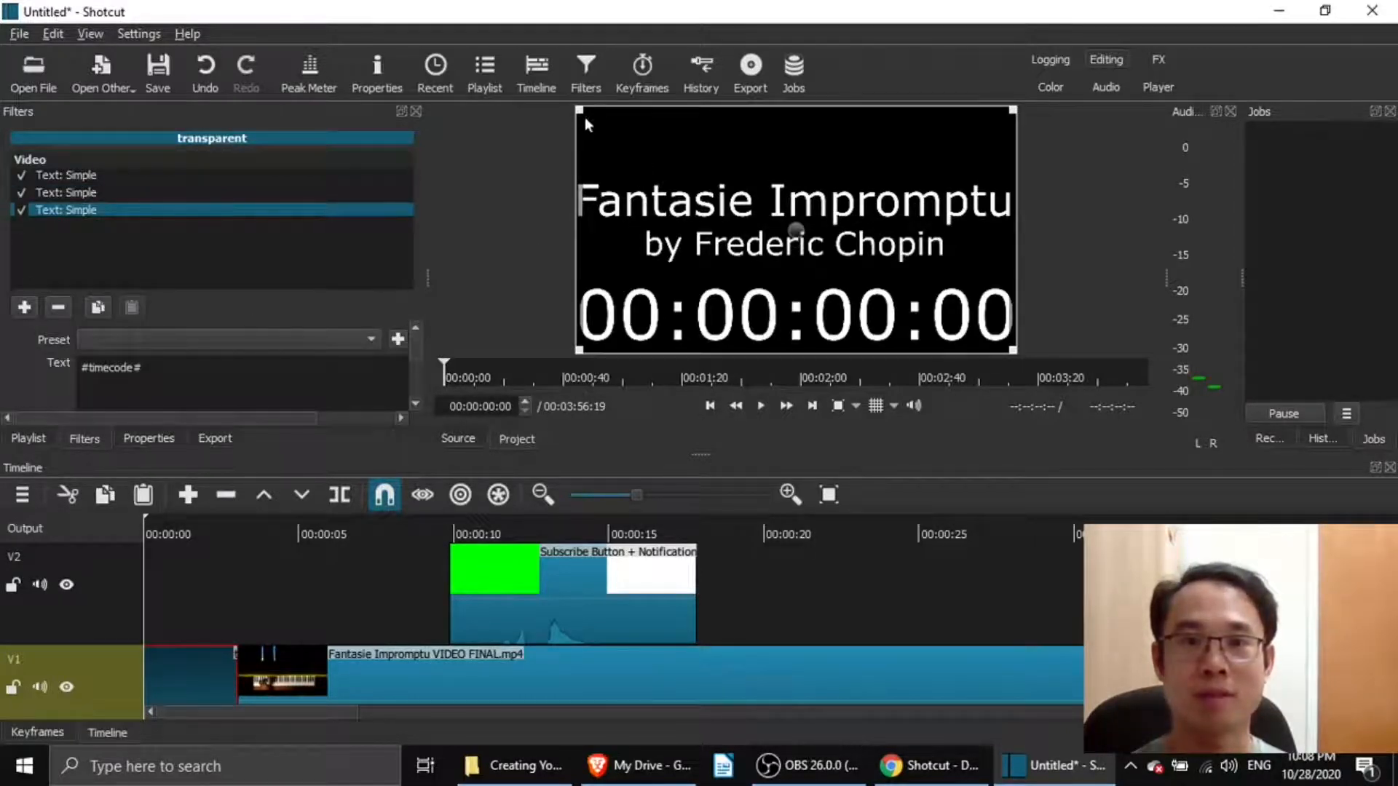
- Set the third text to "Performed by Music is Awesome", shrink its box, and center it along the bottom of the frame
{"action": "left_click_drag", "start_coordinate": [584, 116], "coordinate": [582, 335]}
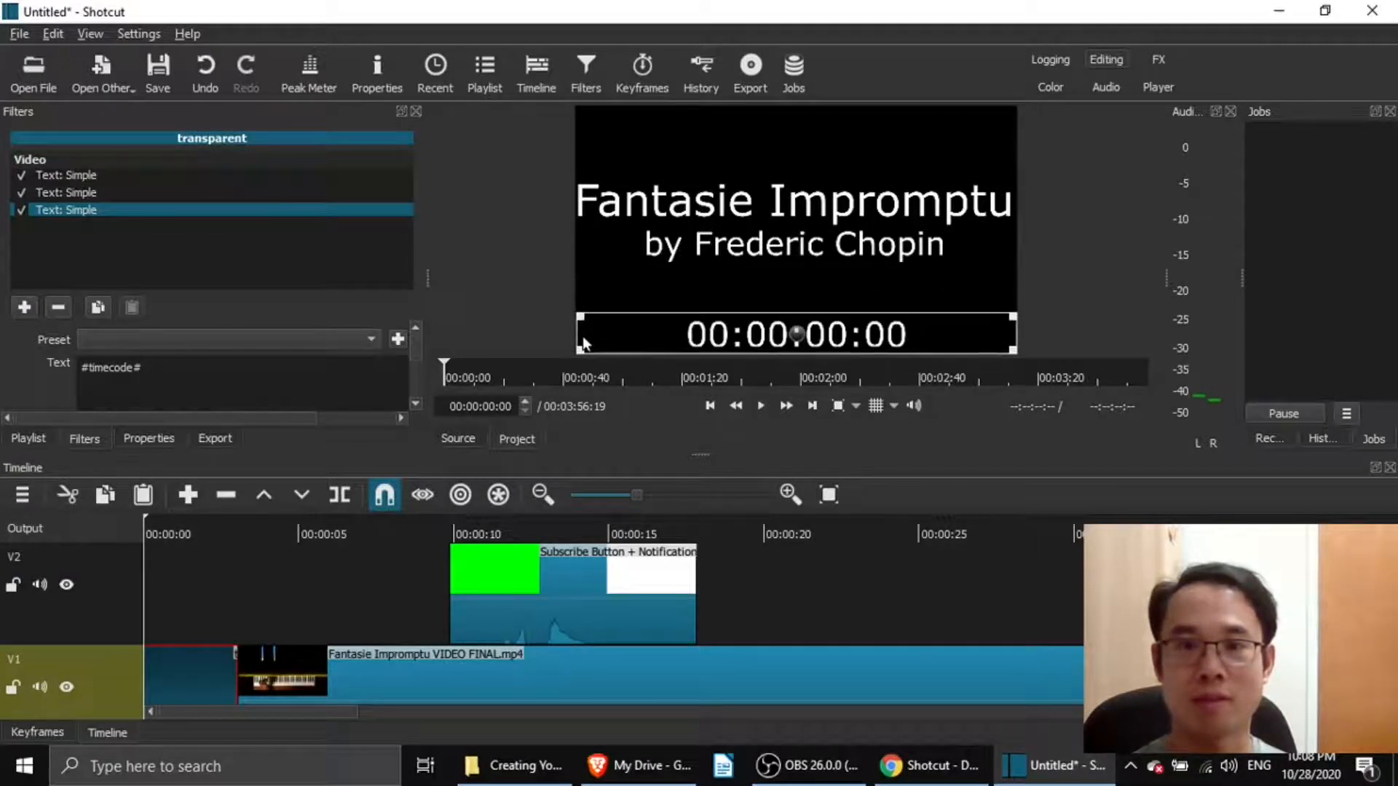
{"action": "left_click_drag", "start_coordinate": [405, 374], "coordinate": [3, 368]}
{"action": "type", "text": "P"}
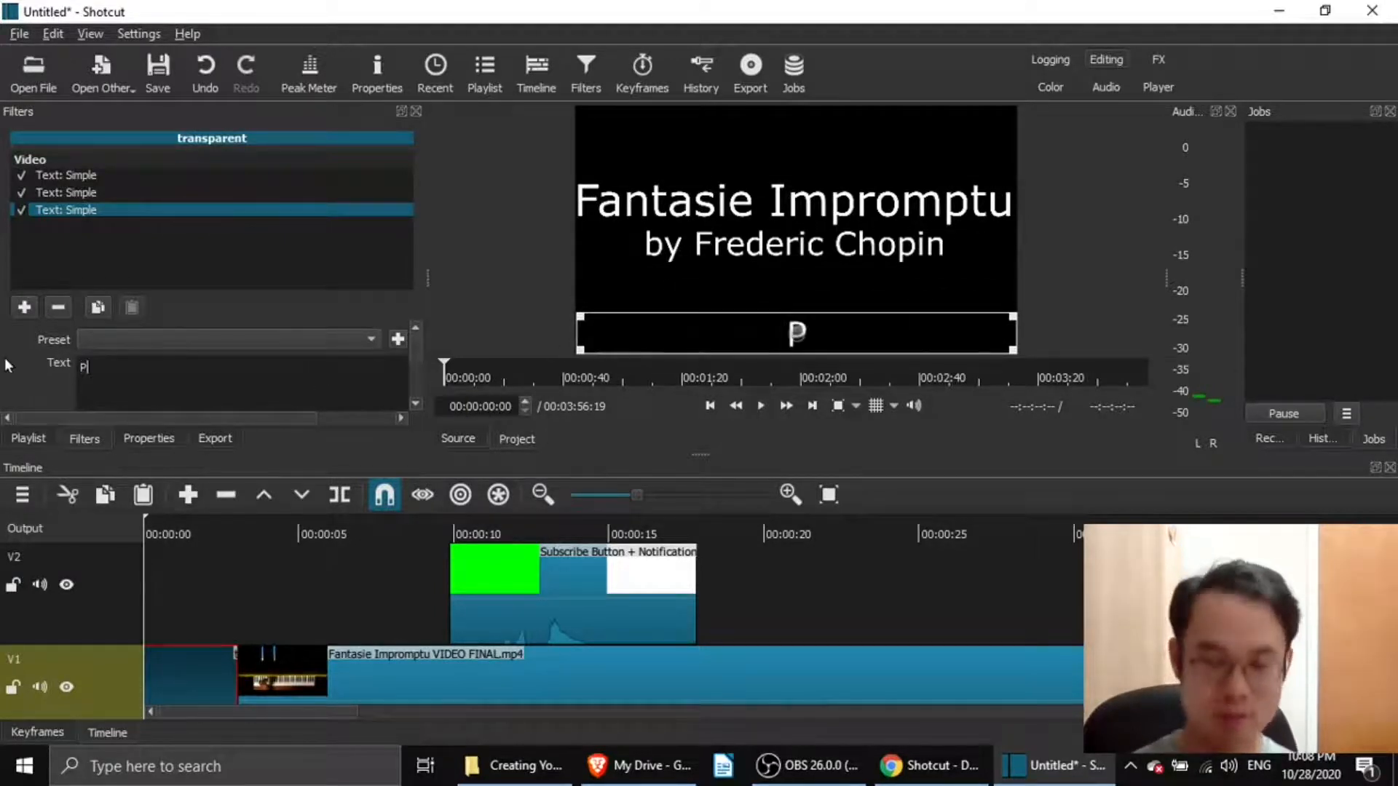
{"action": "type", "text": "erformed by Music is Awesome"}
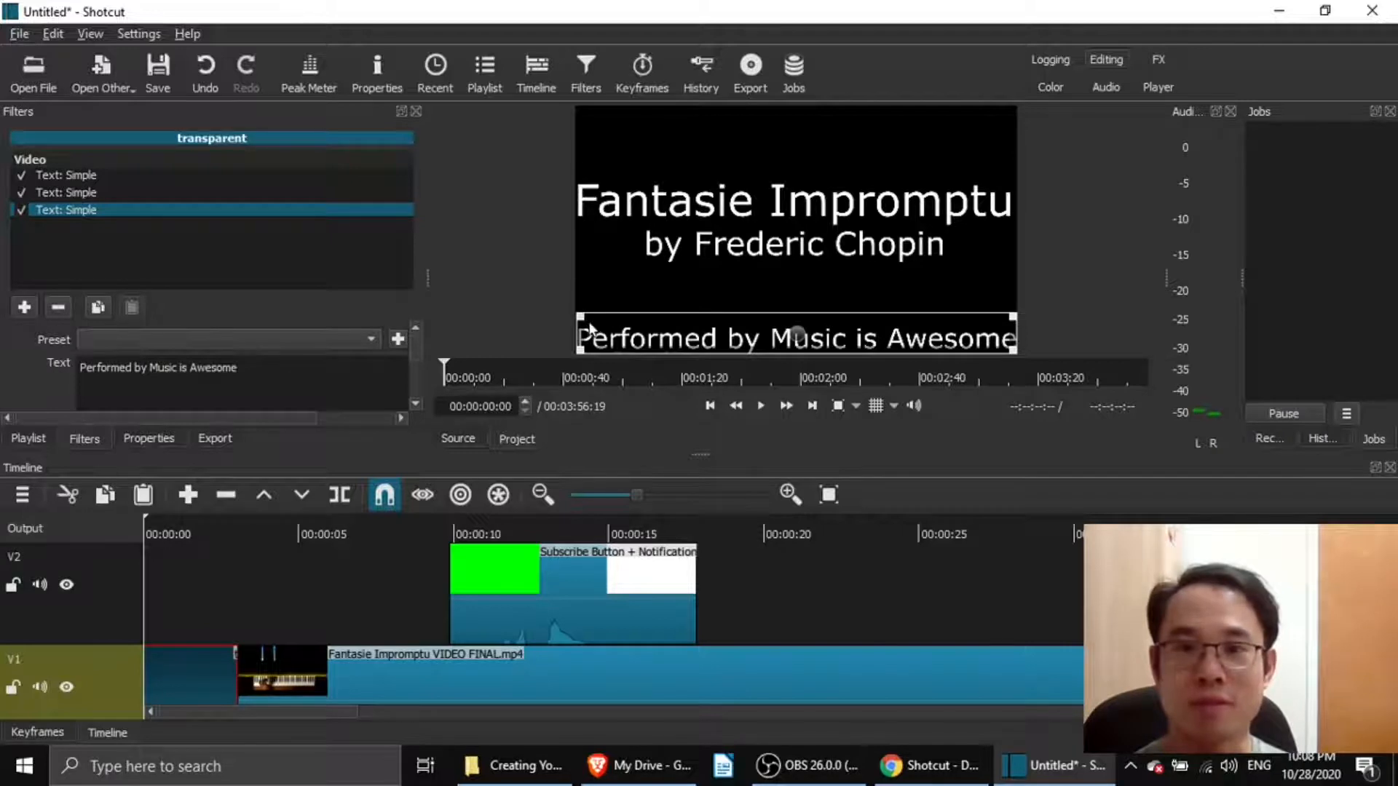
{"action": "left_click_drag", "start_coordinate": [590, 325], "coordinate": [614, 337]}
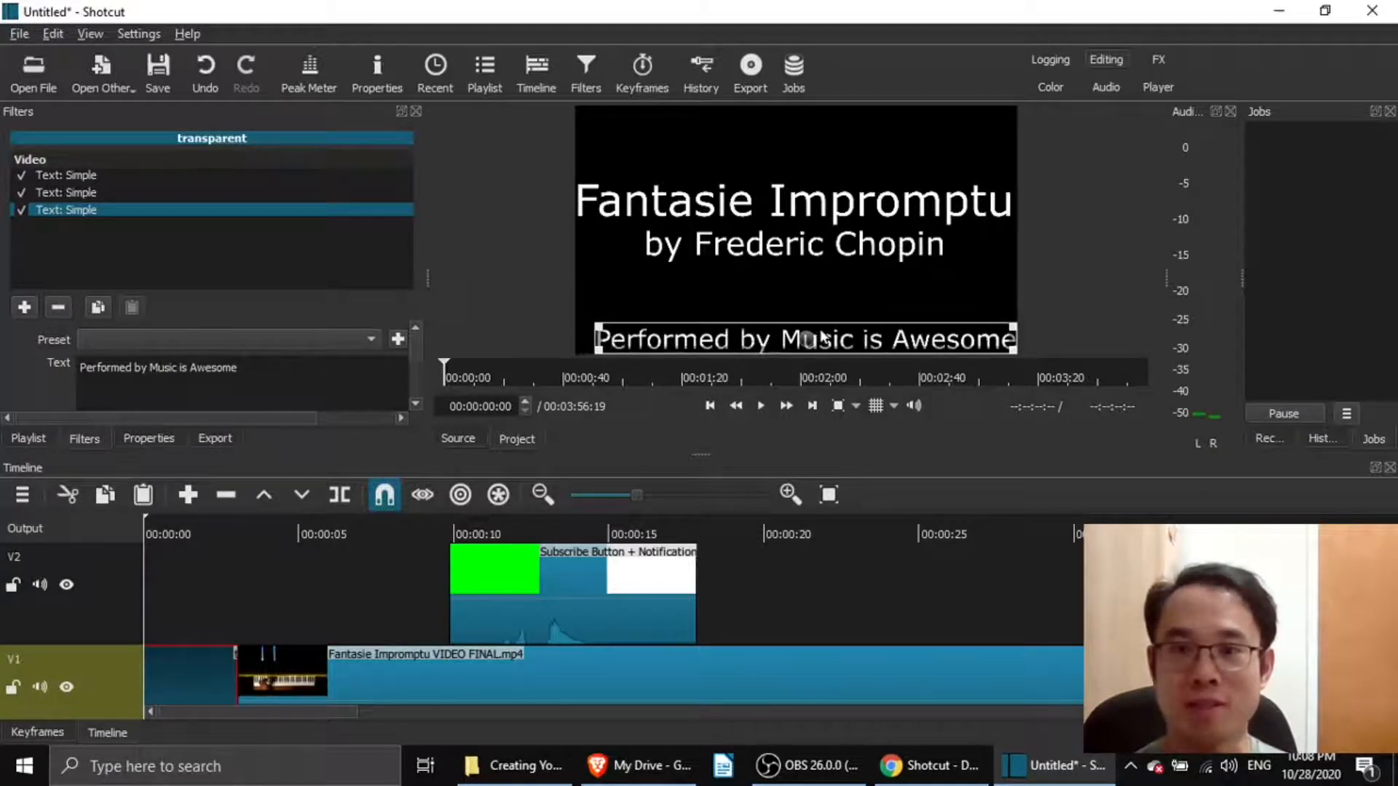
{"action": "left_click_drag", "start_coordinate": [812, 337], "coordinate": [790, 339]}
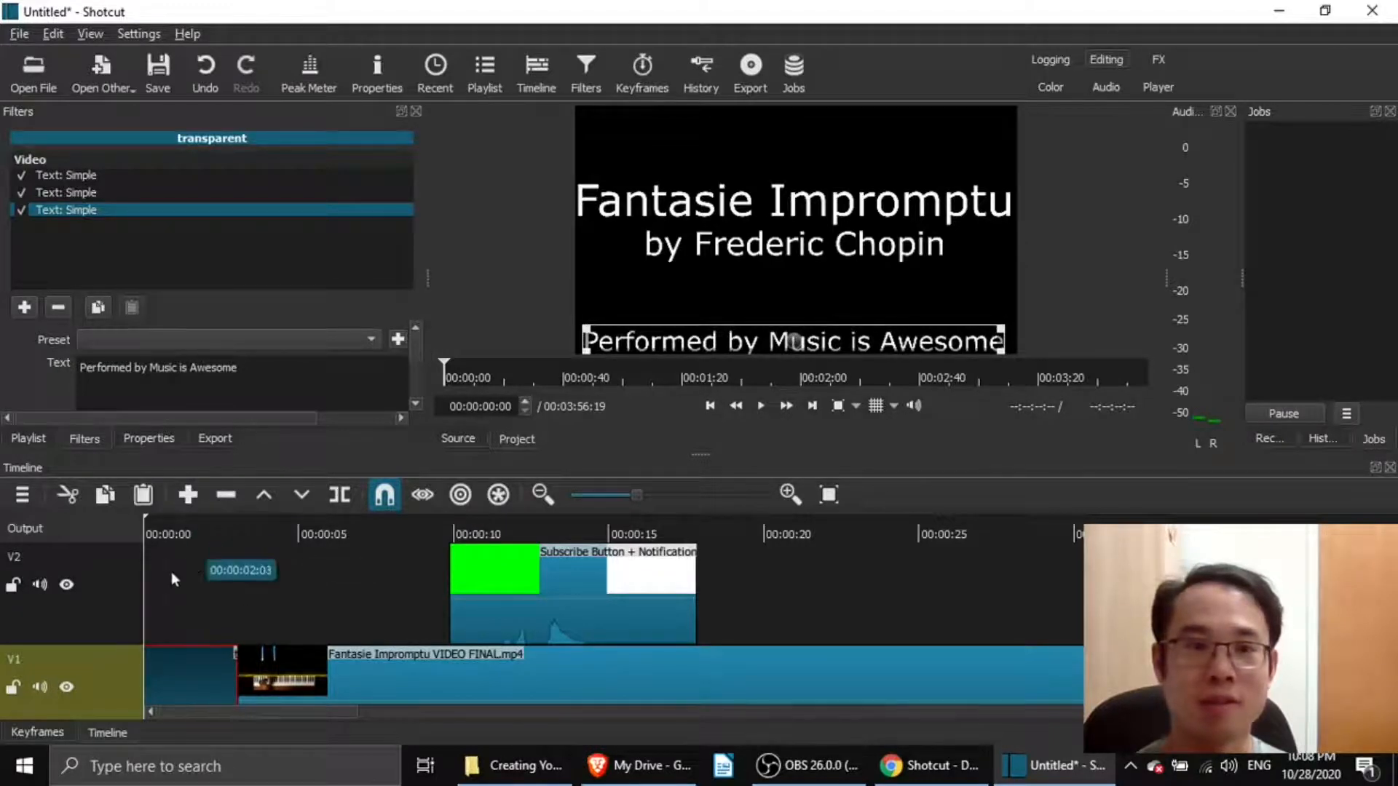
- Play the timeline from its start to preview the opening title and the subscribe overlay
{"action": "left_click", "coordinate": [153, 583]}
{"action": "left_click", "coordinate": [207, 609]}
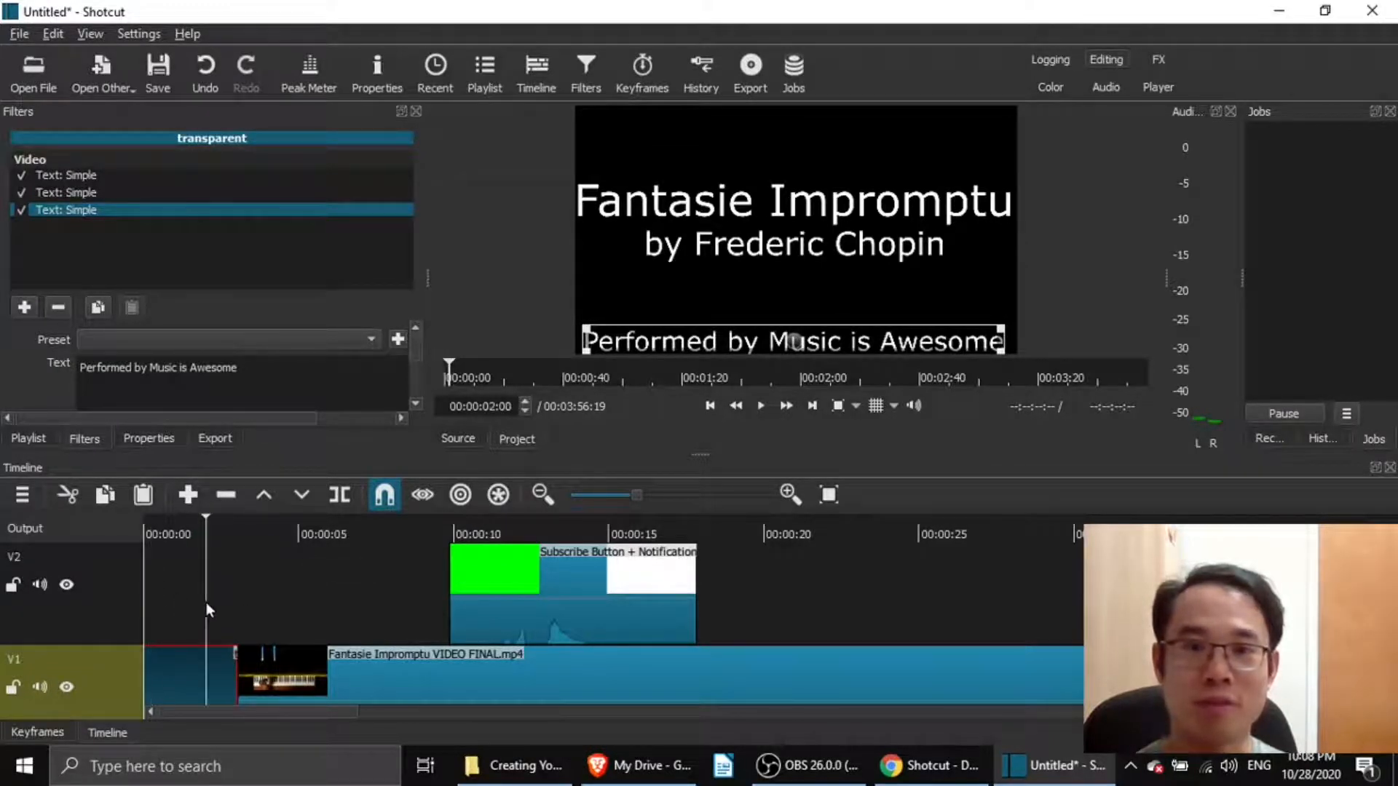
{"action": "left_click", "coordinate": [347, 608]}
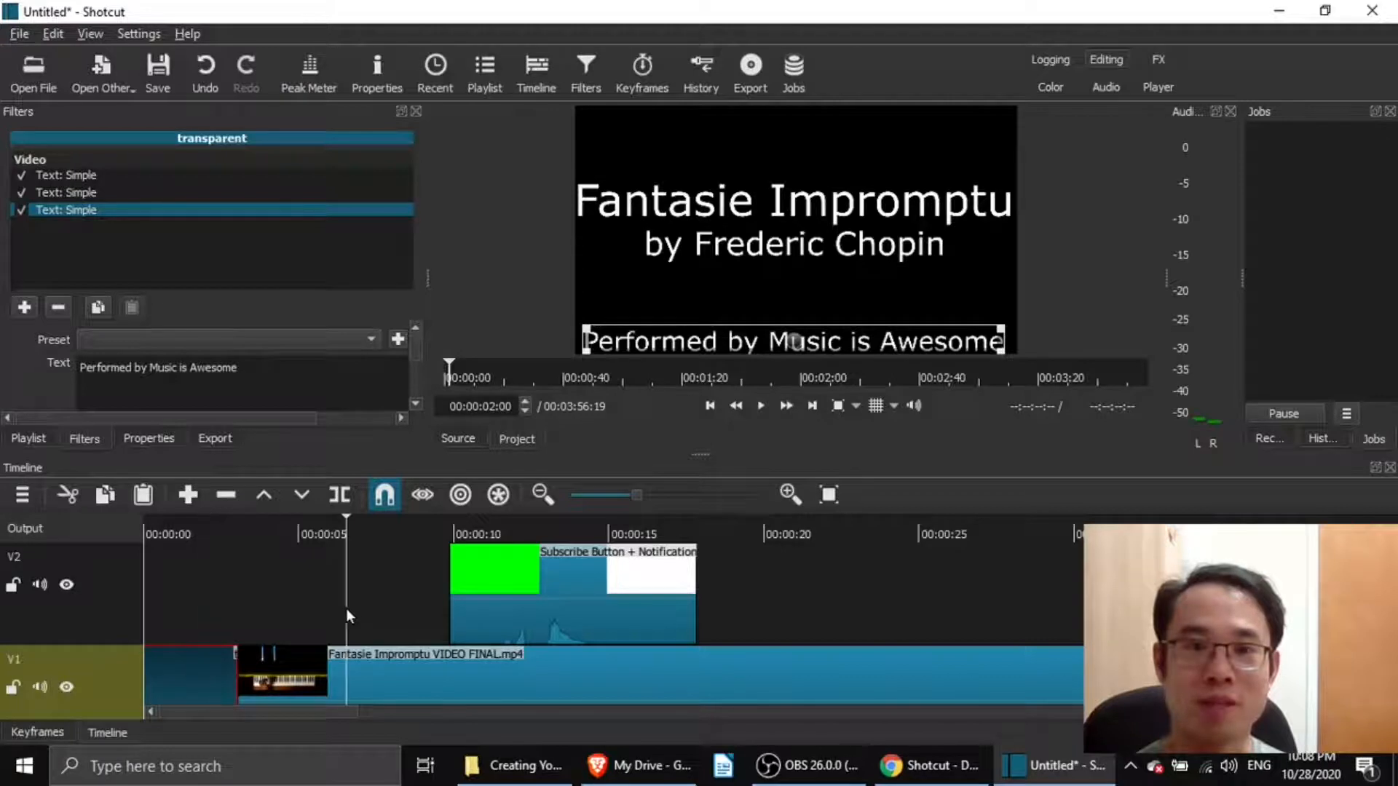
{"action": "left_click", "coordinate": [146, 605]}
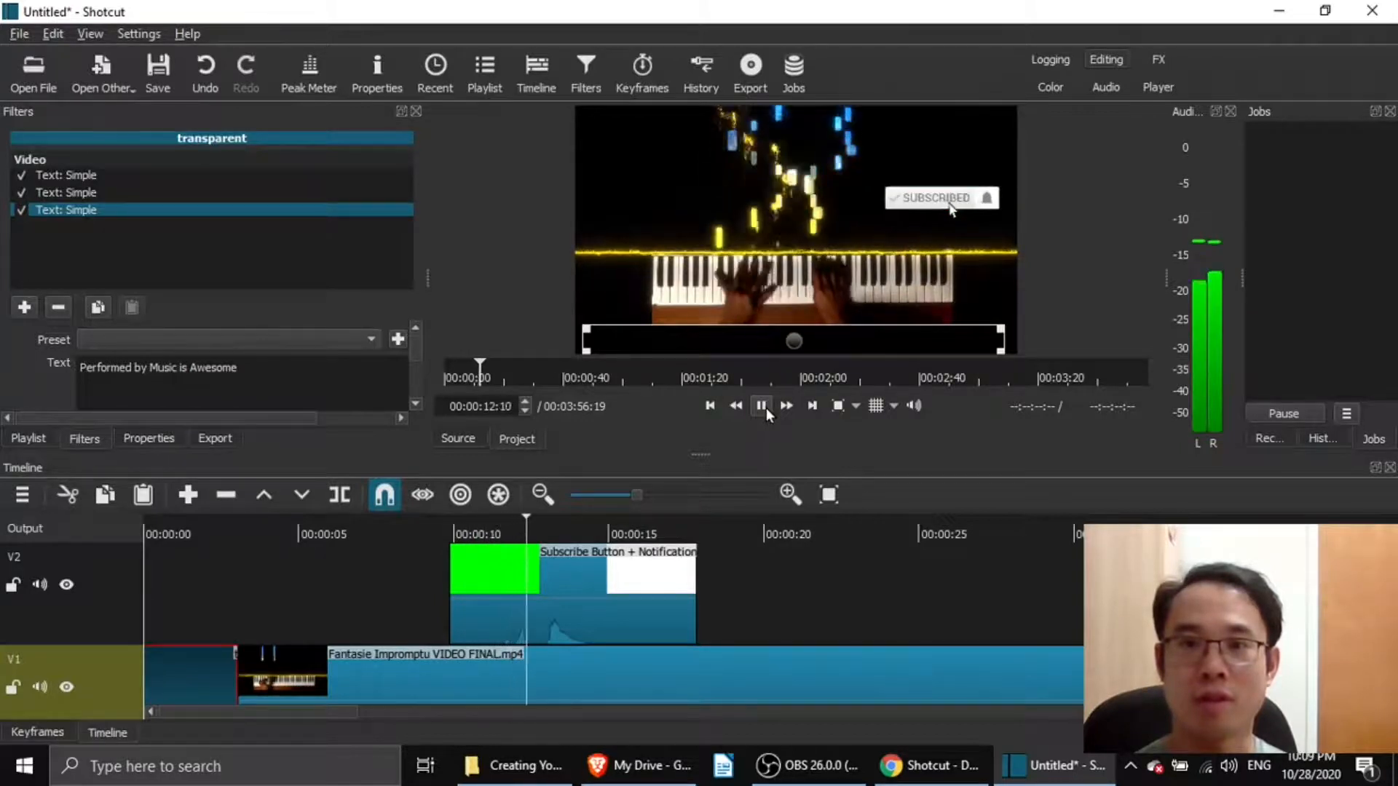
{"action": "left_click", "coordinate": [765, 408]}
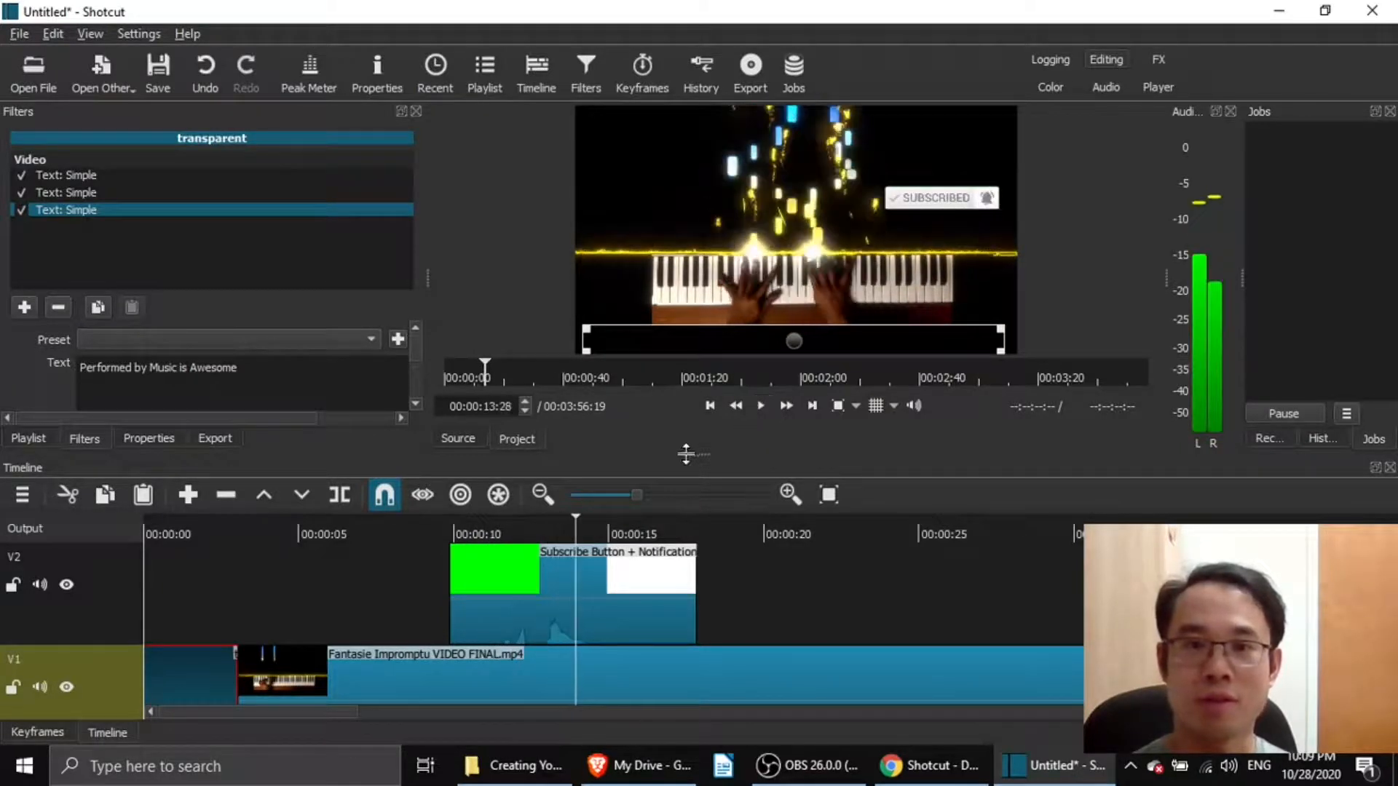
- Move the subscribe clip on track V2 to start at about 00:00:13:26 and play back that section
{"action": "left_click", "coordinate": [483, 580]}
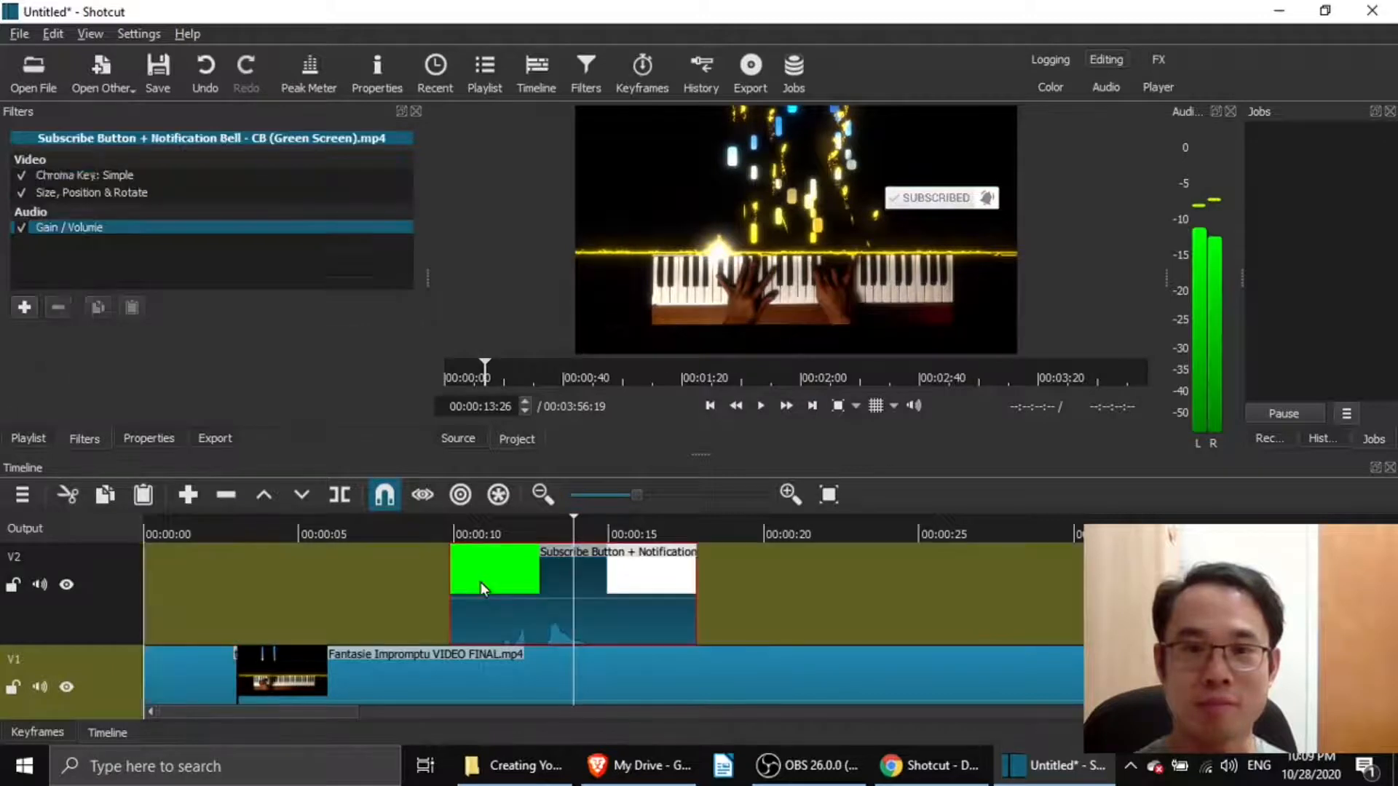
{"action": "left_click_drag", "start_coordinate": [487, 587], "coordinate": [627, 584]}
{"action": "left_click", "coordinate": [459, 597]}
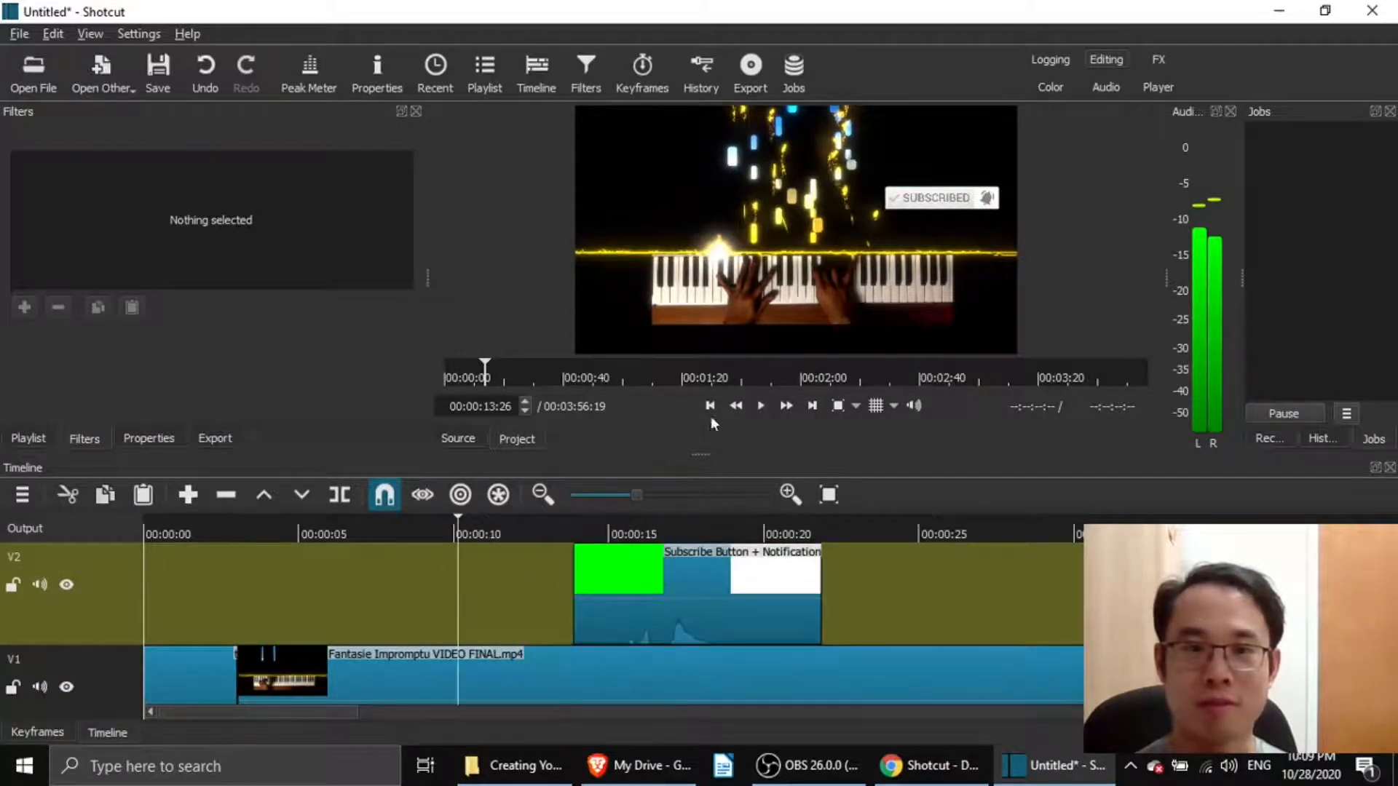
{"action": "left_click", "coordinate": [761, 406]}
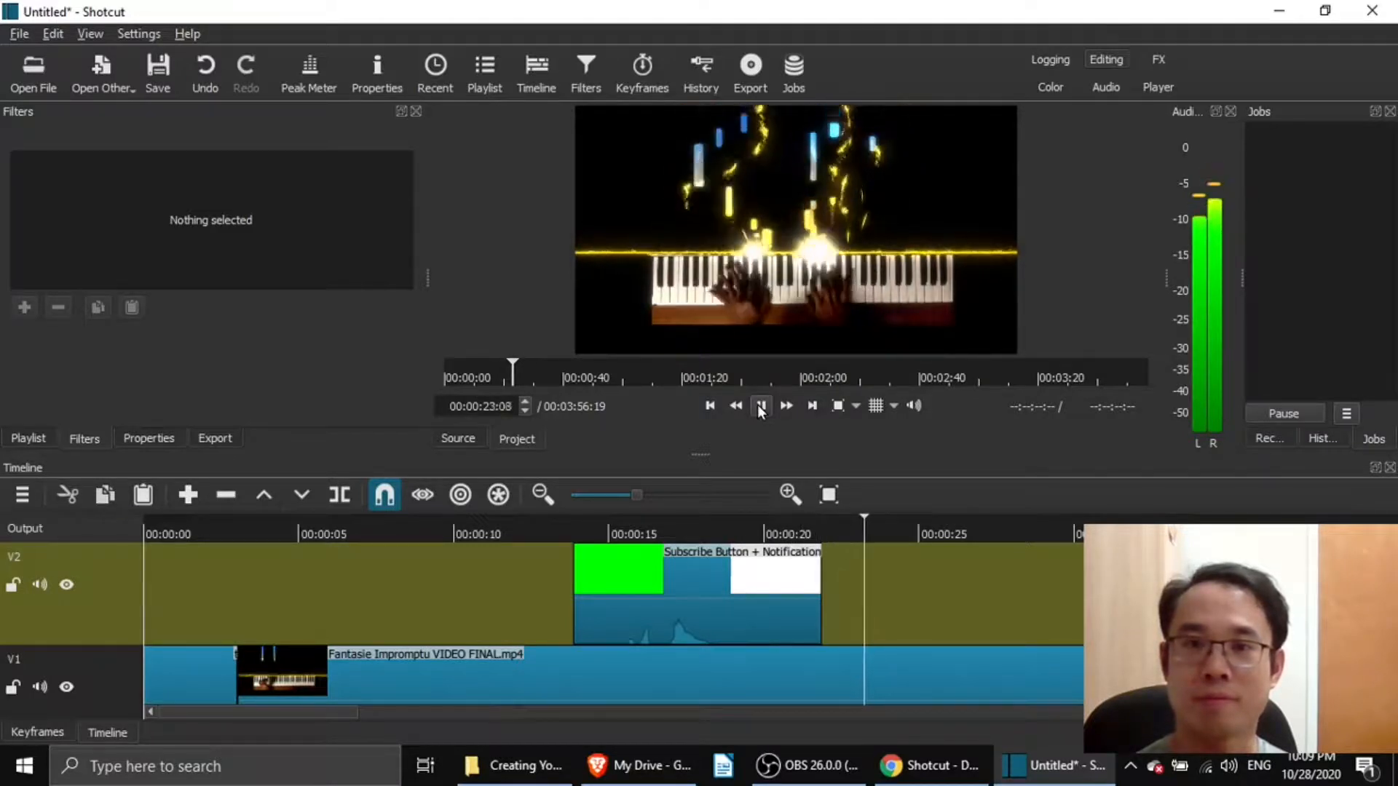
{"action": "left_click", "coordinate": [759, 406]}
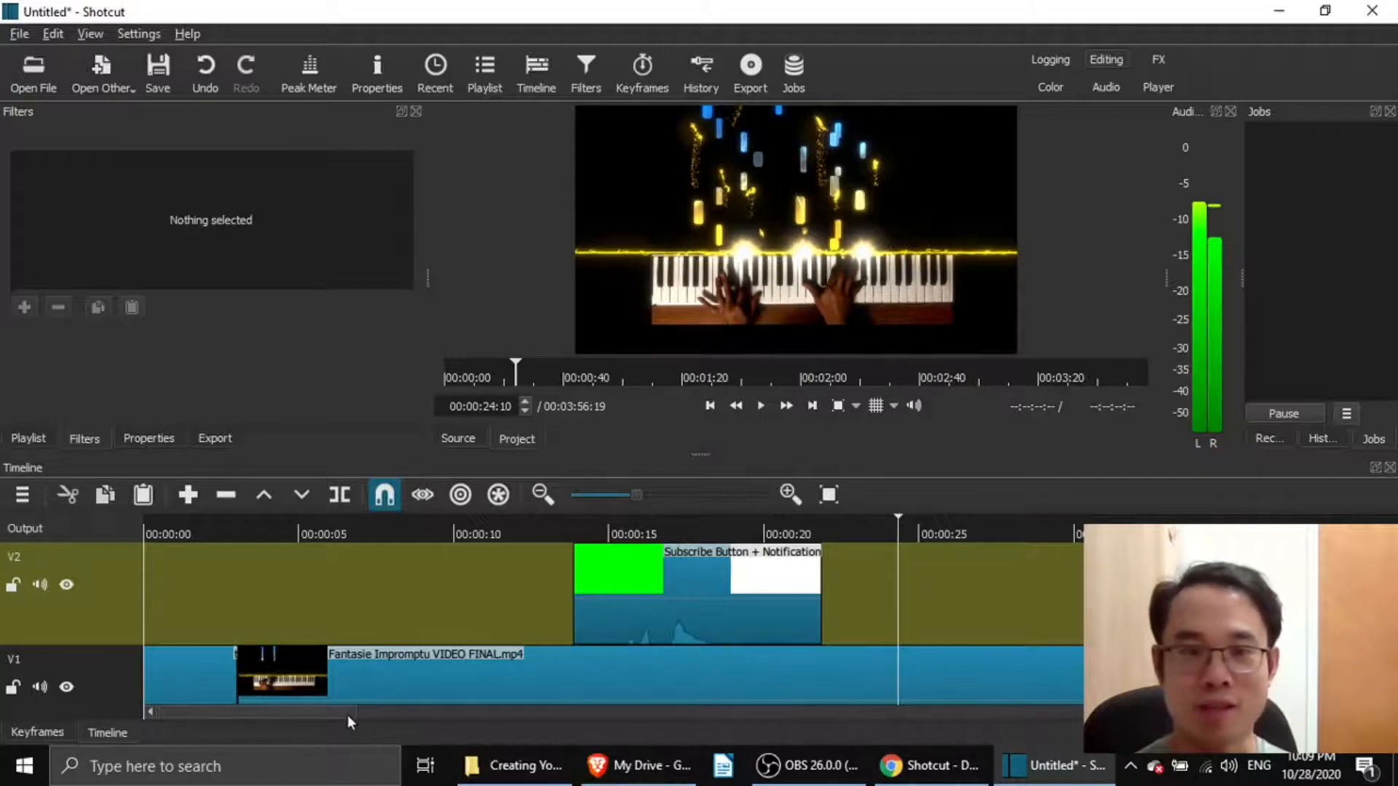
- Play the piano clip's ending from 00:03:44:29 and trim its end so the project lasts 00:03:45:24
{"action": "left_click_drag", "start_coordinate": [353, 712], "coordinate": [1380, 685]}
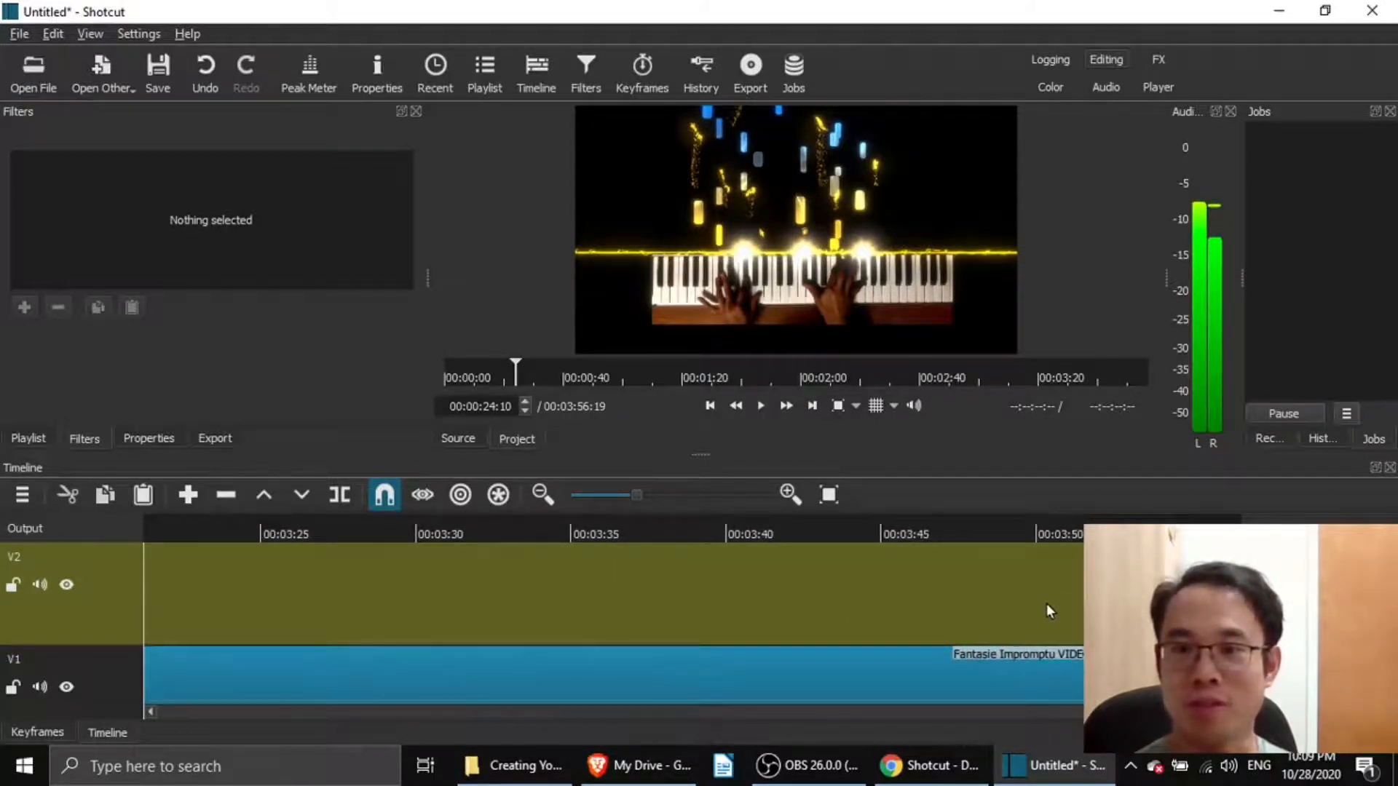
{"action": "left_click", "coordinate": [881, 617]}
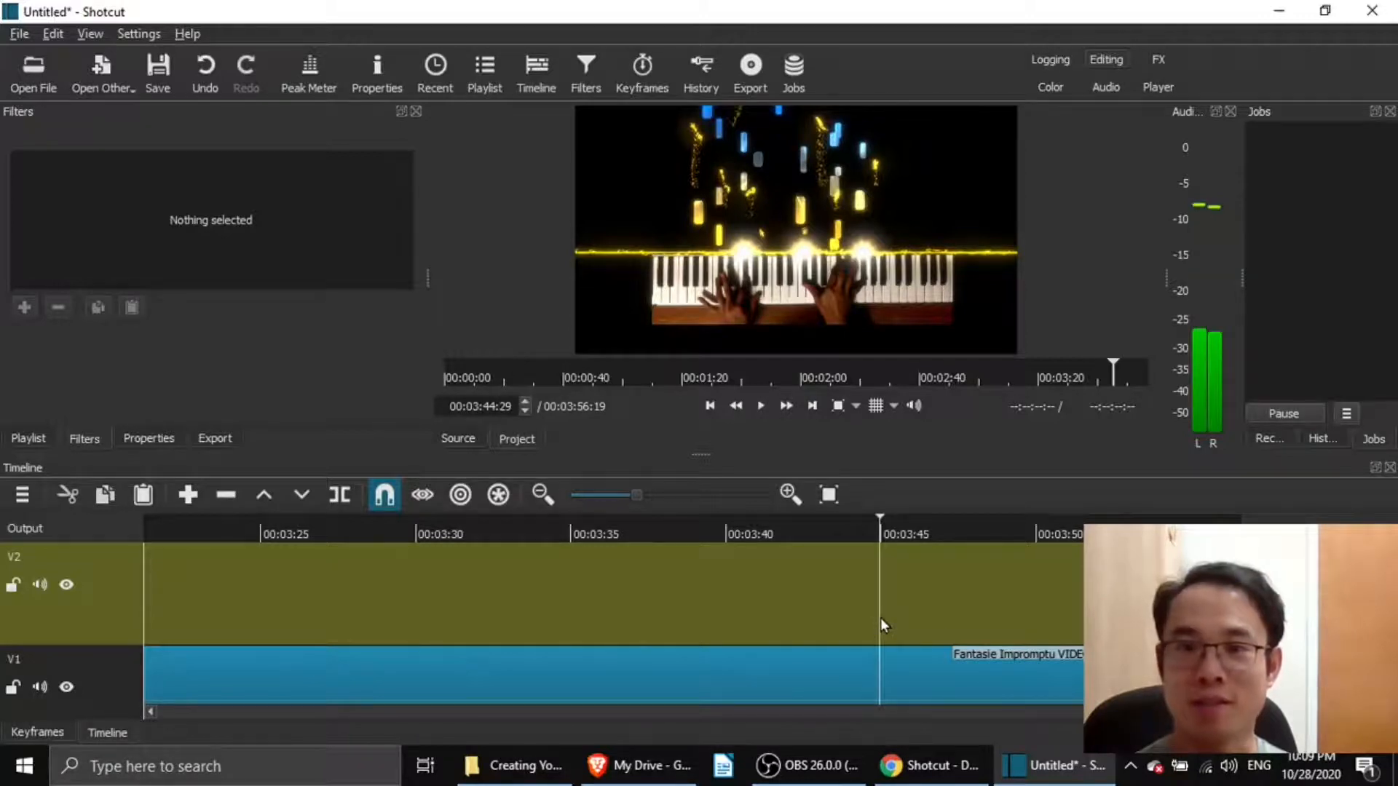
{"action": "left_click", "coordinate": [759, 408]}
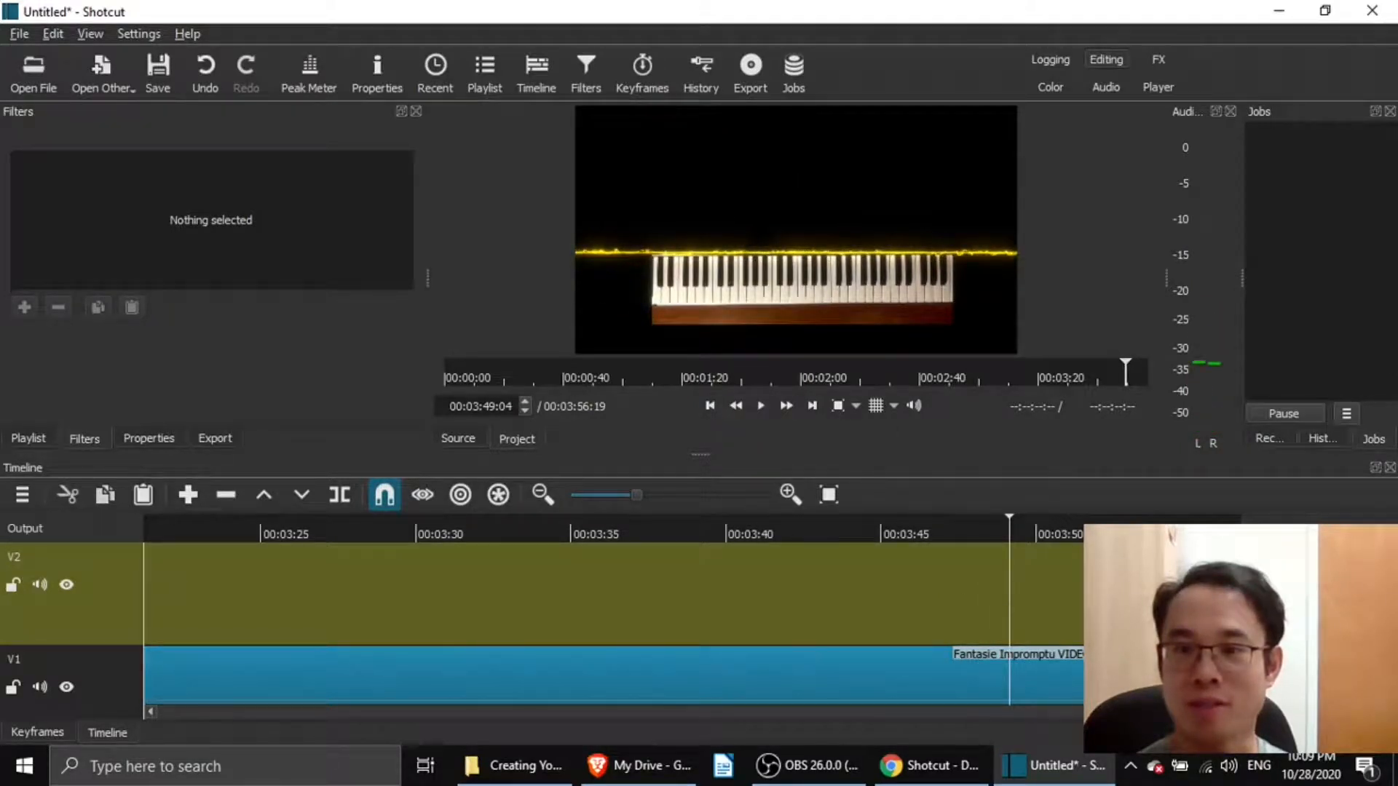
{"action": "left_click", "coordinate": [1056, 679]}
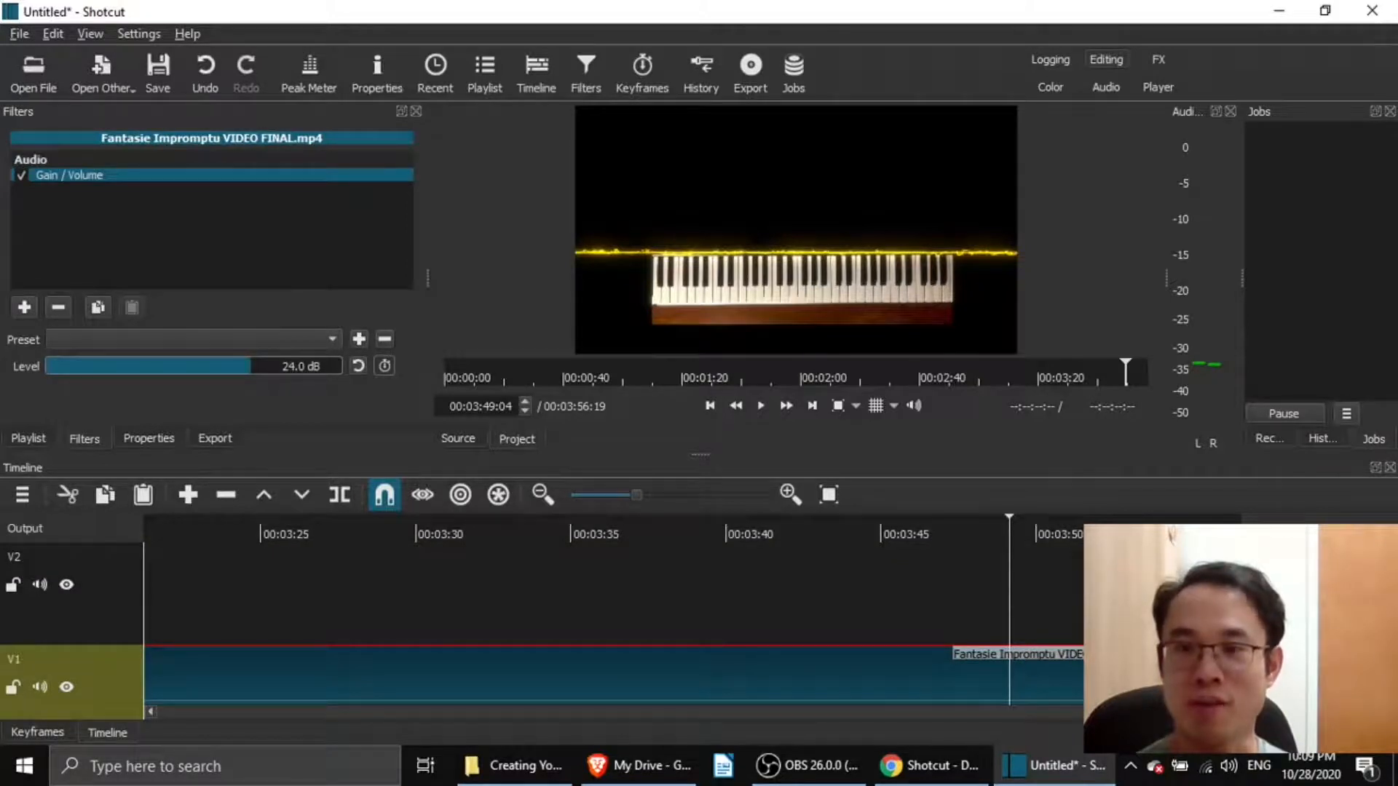
{"action": "left_click_drag", "start_coordinate": [1239, 679], "coordinate": [1149, 679]}
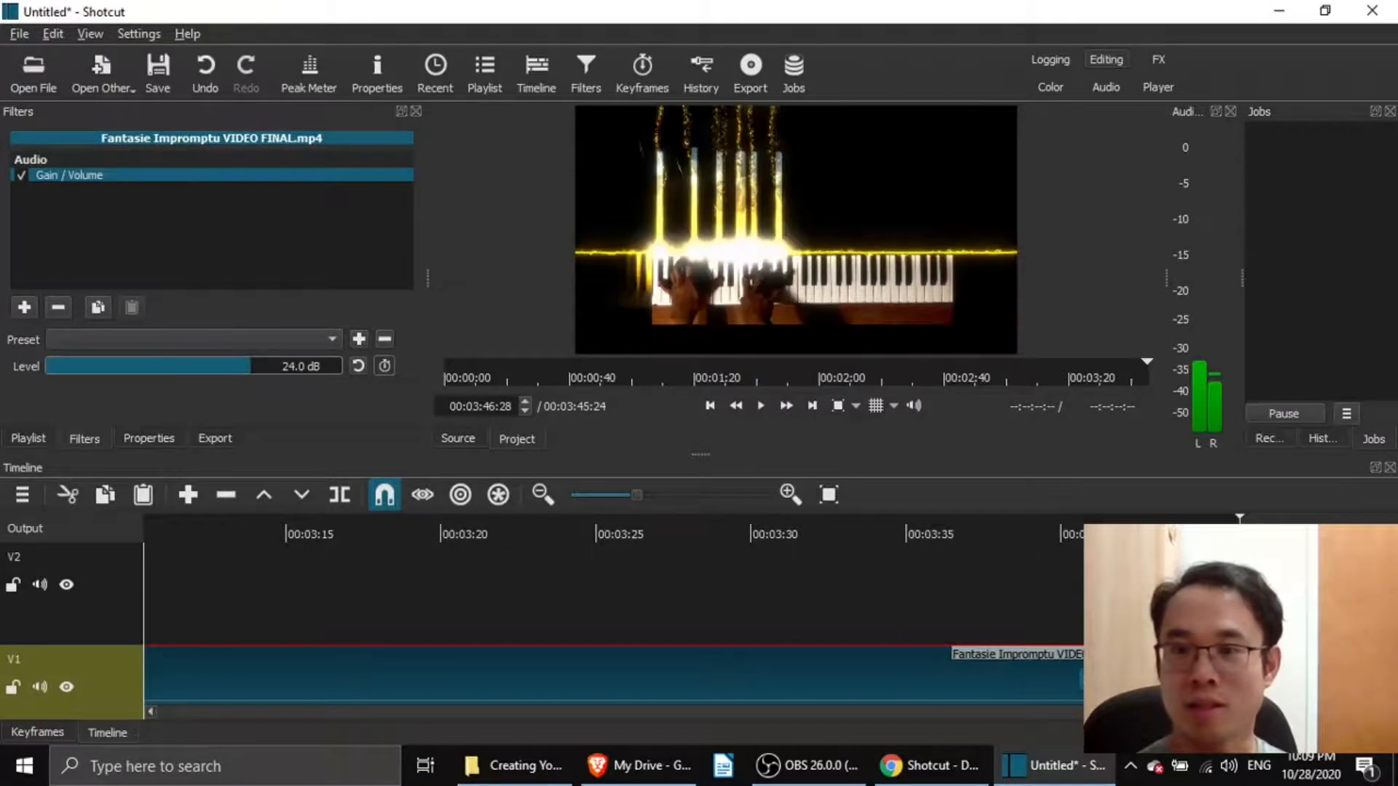
- Extend the piano clip's end on track V1 so the project lasts 00:03:49:03, and play back the ending
{"action": "left_click_drag", "start_coordinate": [1241, 679], "coordinate": [1358, 679]}
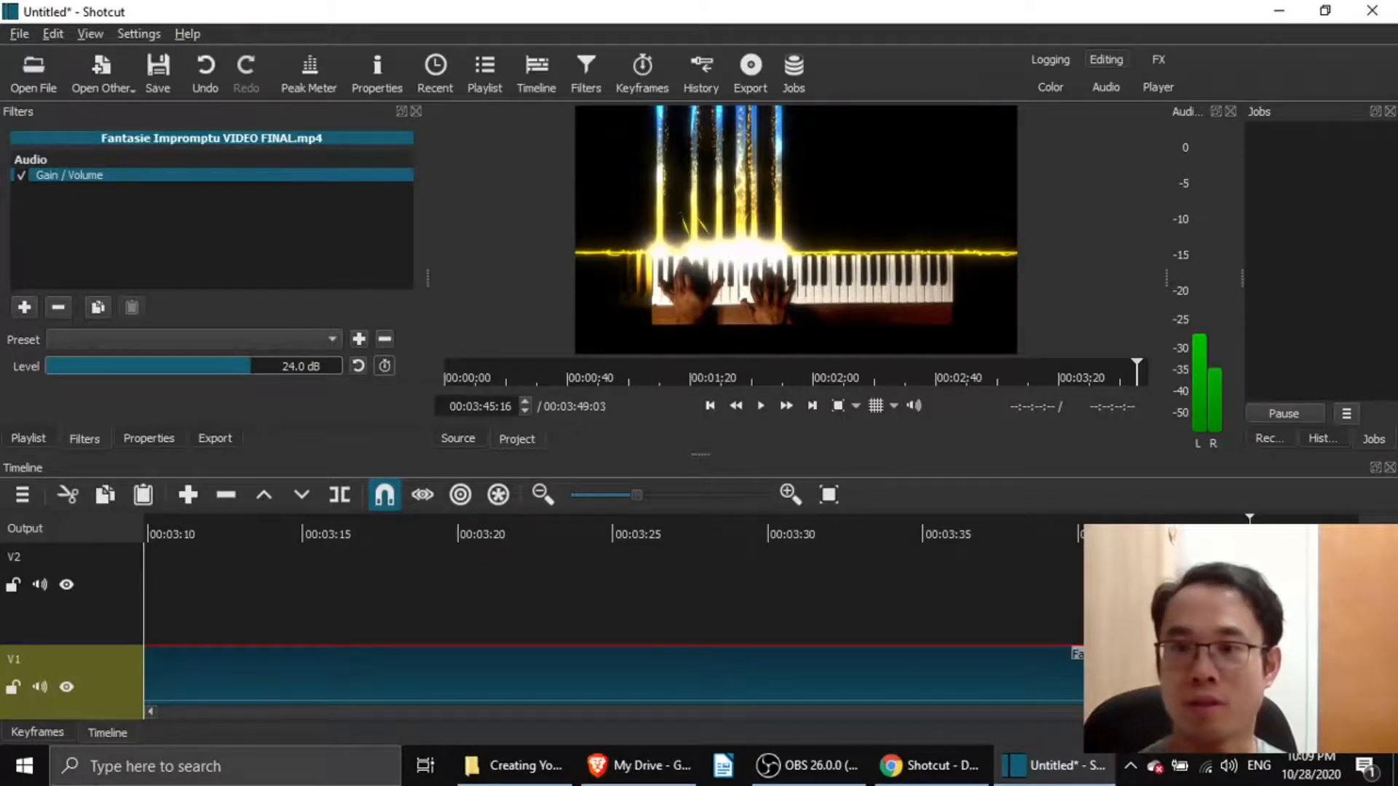
{"action": "scroll", "coordinate": [1358, 678], "scroll_direction": "right", "scroll_amount": 2}
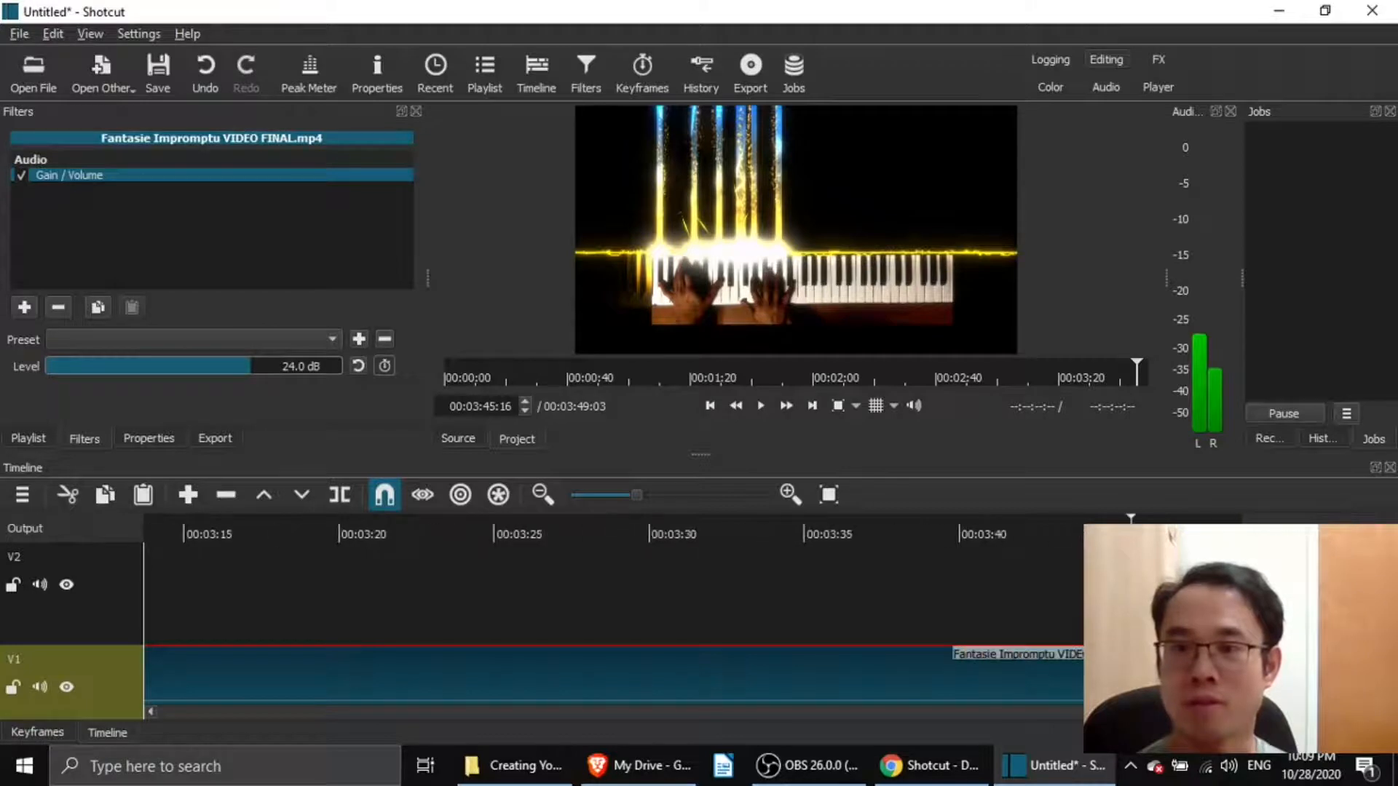
{"action": "left_click", "coordinate": [755, 413]}
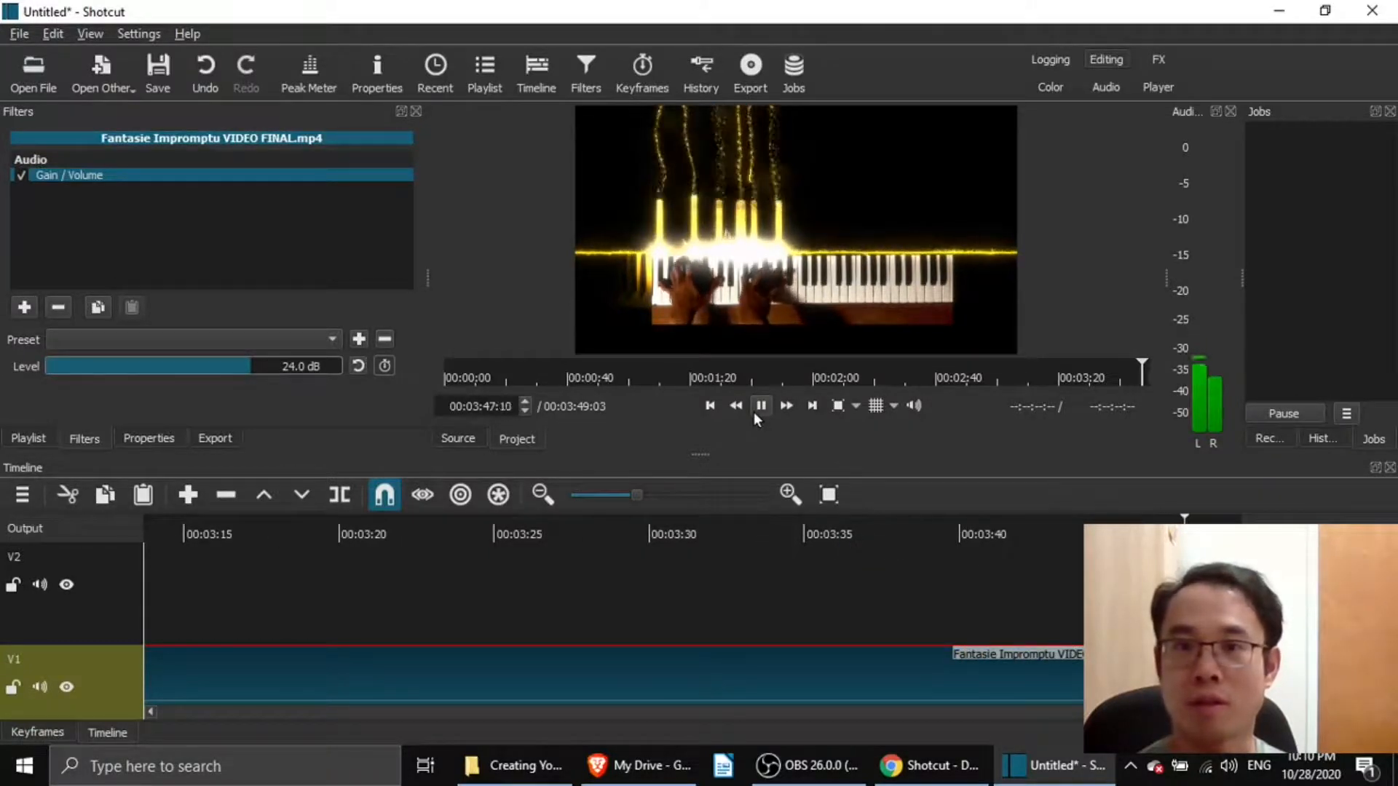
{"action": "left_click", "coordinate": [754, 412]}
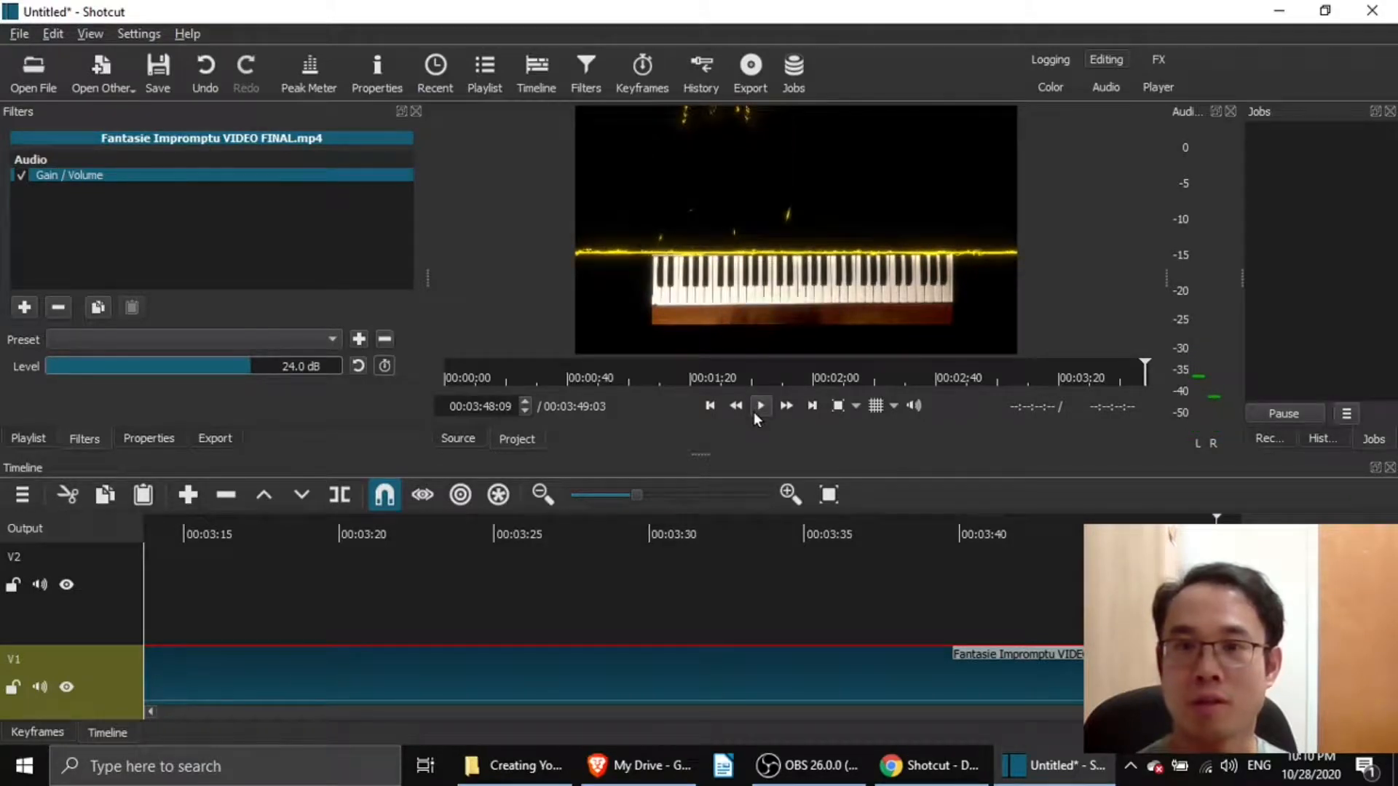
{"action": "left_click", "coordinate": [754, 412]}
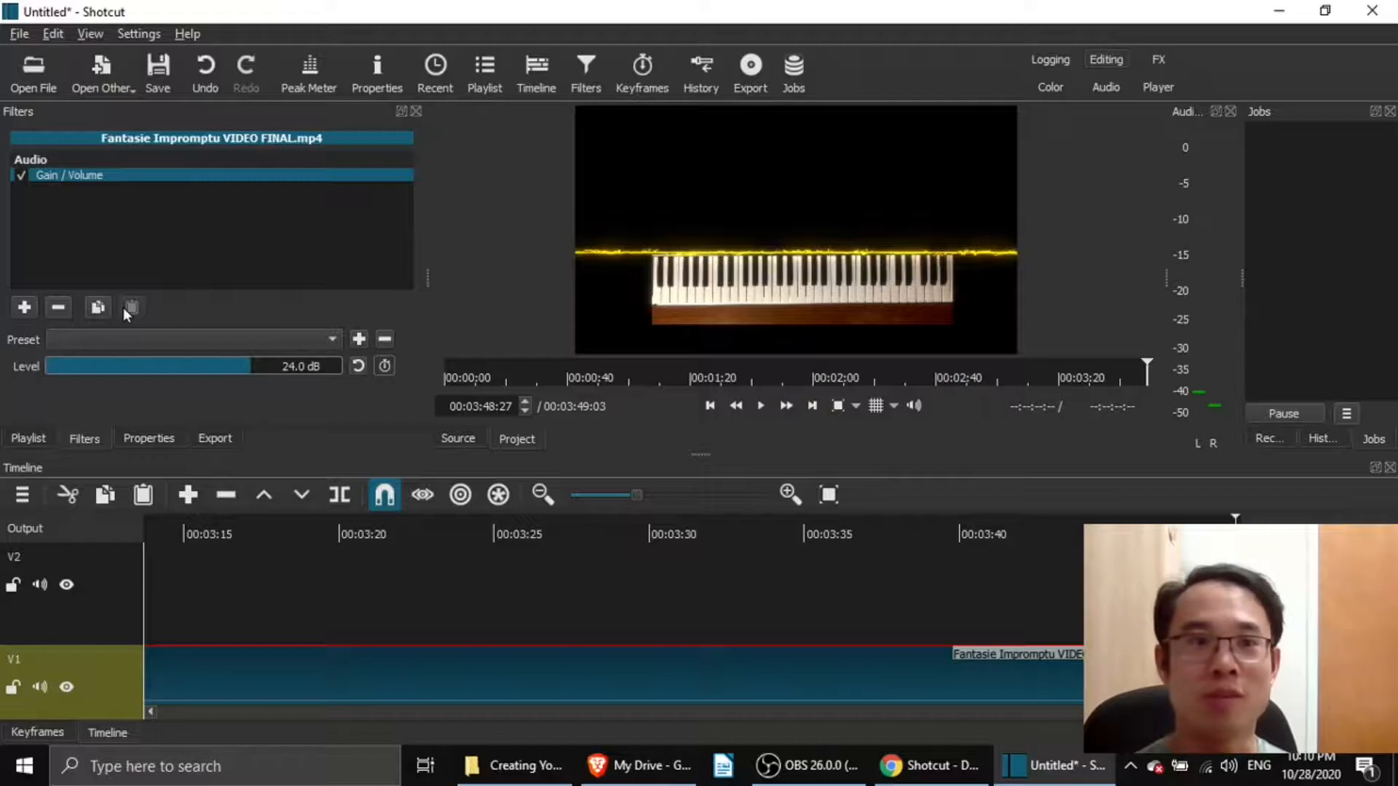
- Add a Fade Out Video filter to the piano clip and play back the ending from about 00:03:41:04
{"action": "left_click", "coordinate": [21, 312]}
{"action": "scroll", "coordinate": [409, 374], "scroll_direction": "down", "scroll_amount": 2}
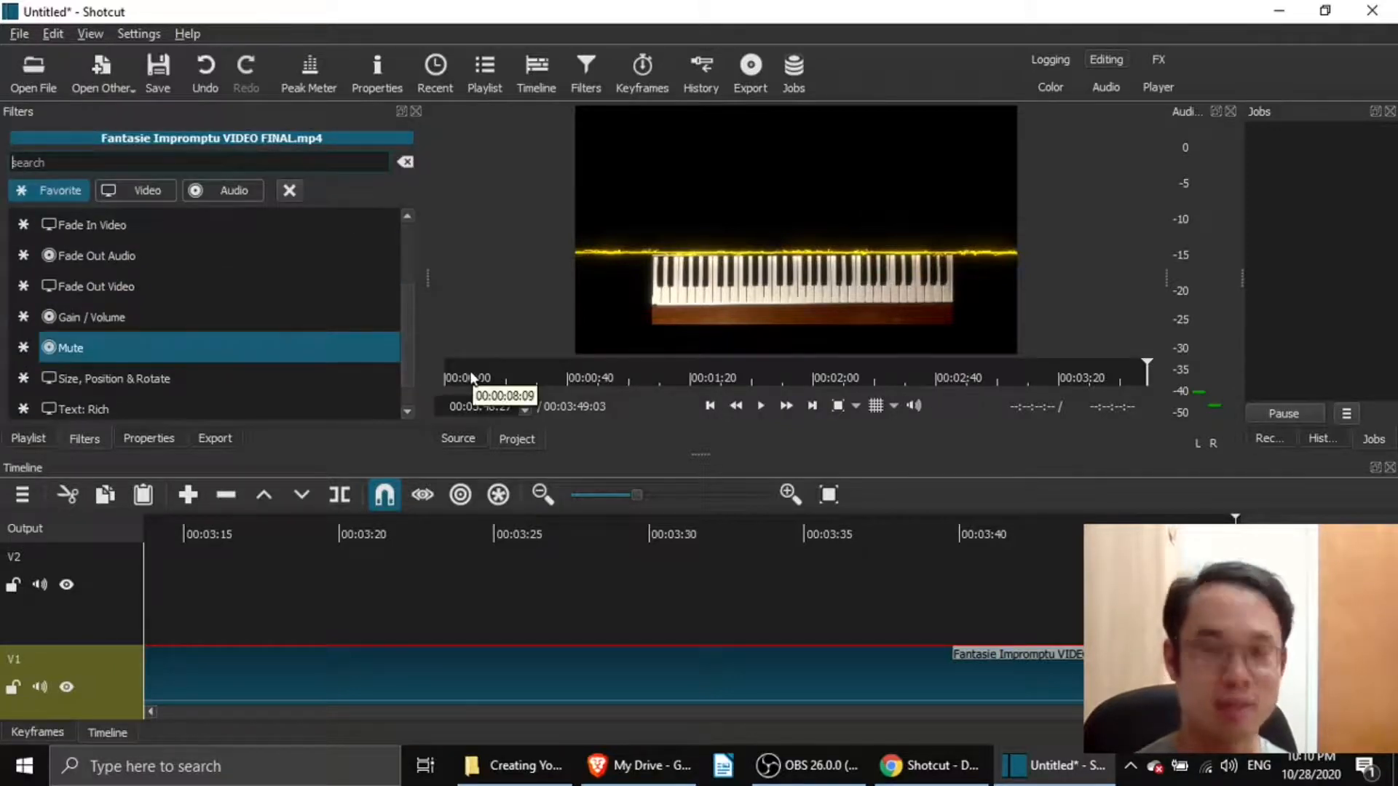
{"action": "type", "text": "fad"}
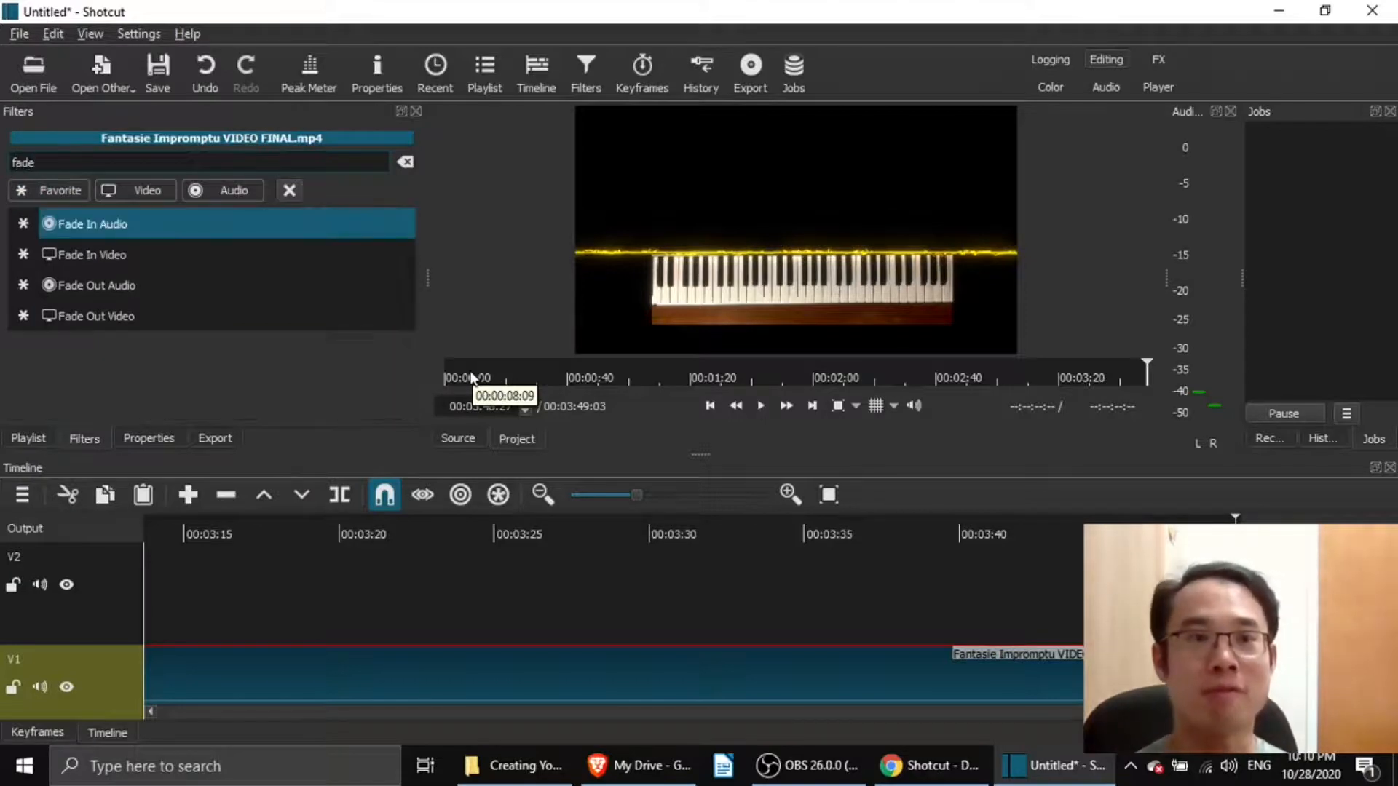
{"action": "type", "text": "e"}
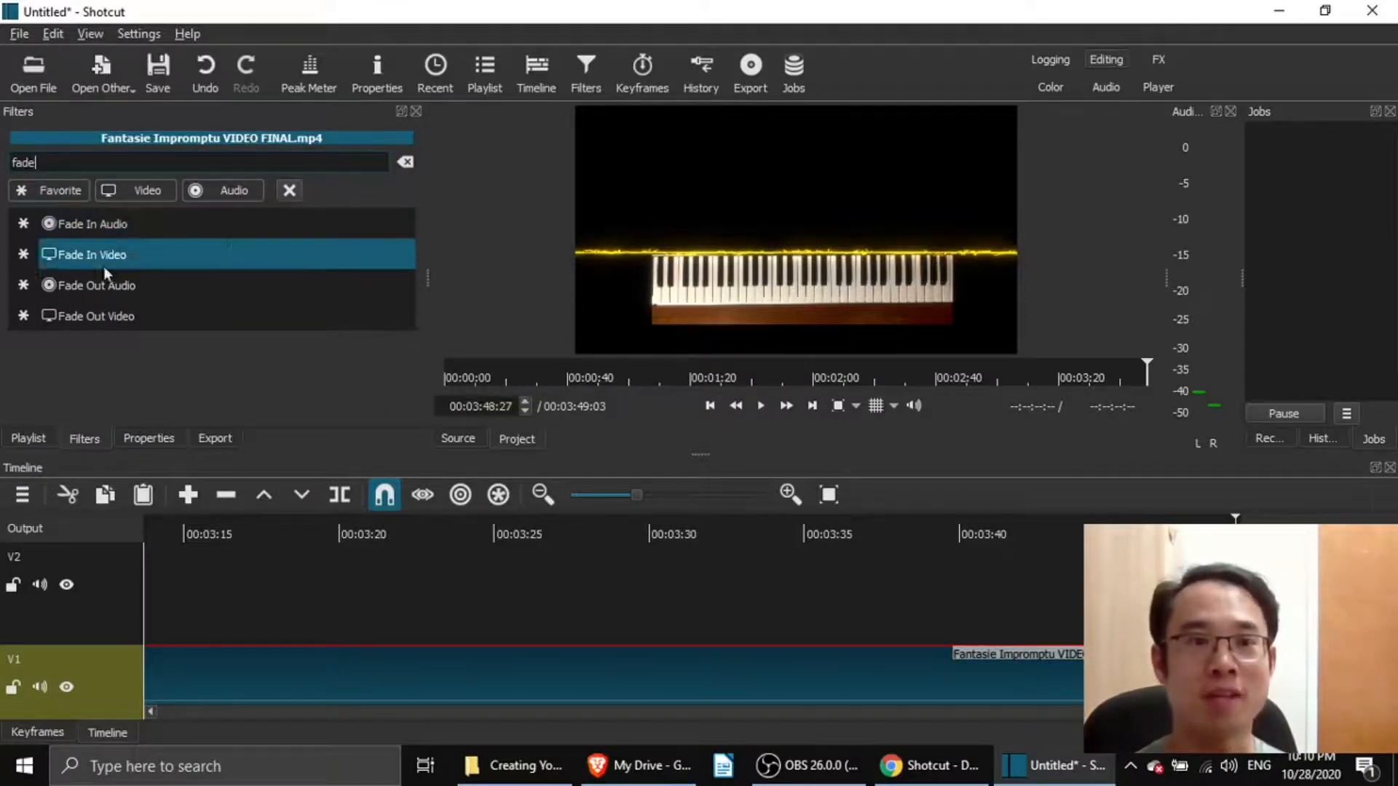
{"action": "left_click", "coordinate": [102, 314]}
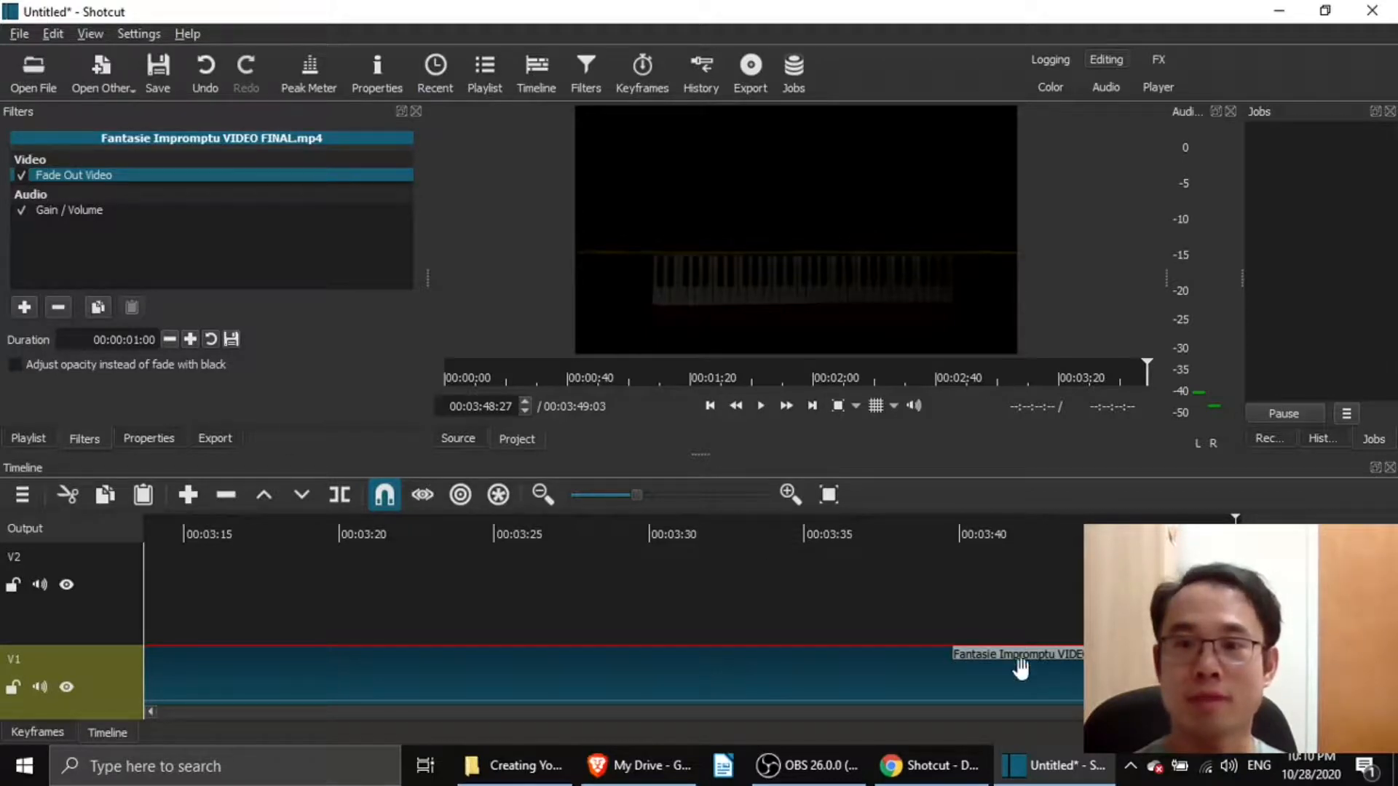
{"action": "left_click", "coordinate": [997, 609]}
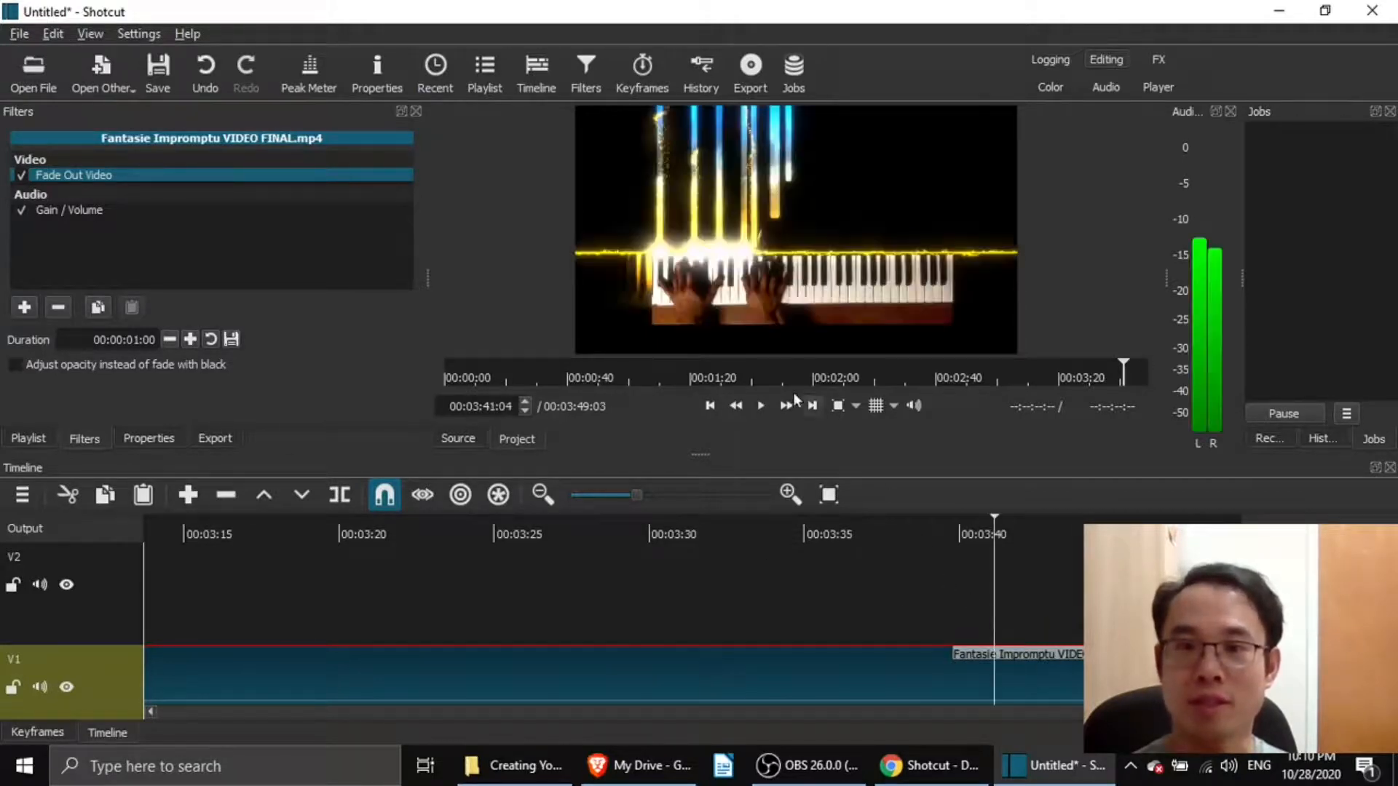
{"action": "left_click", "coordinate": [762, 405]}
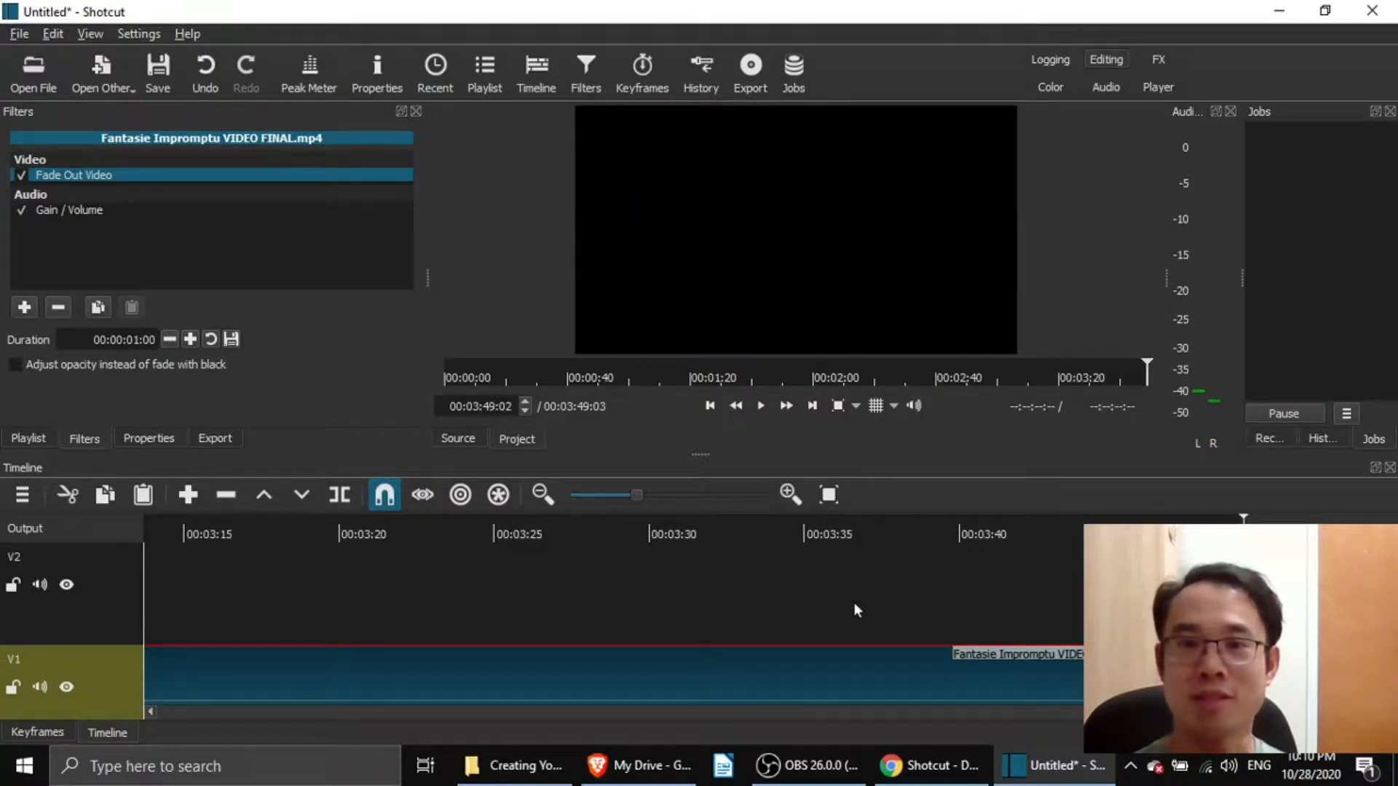
- Place the green-screen subscribe clip from the playlist on track V2, starting at 00:03:26:14
{"action": "left_click", "coordinate": [484, 73]}
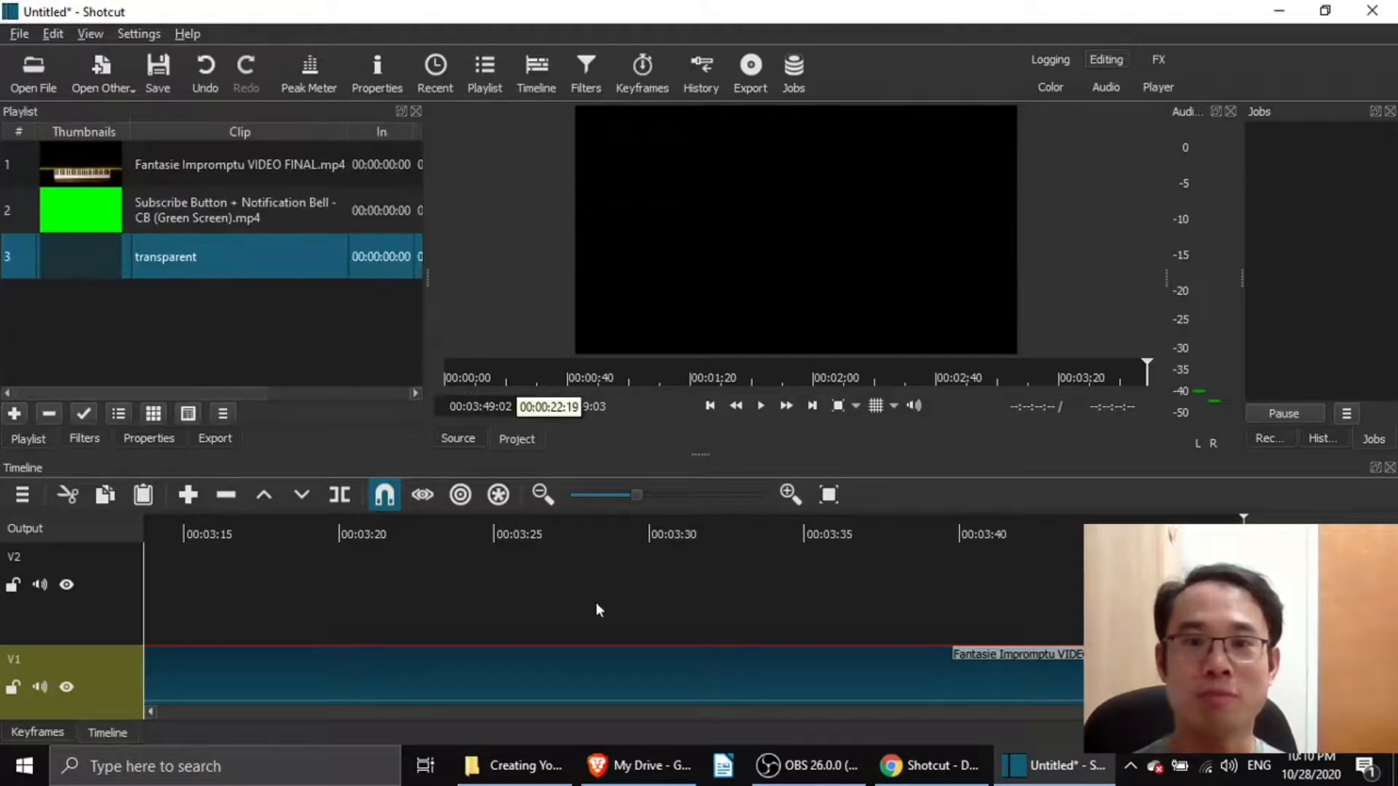
{"action": "left_click", "coordinate": [492, 573]}
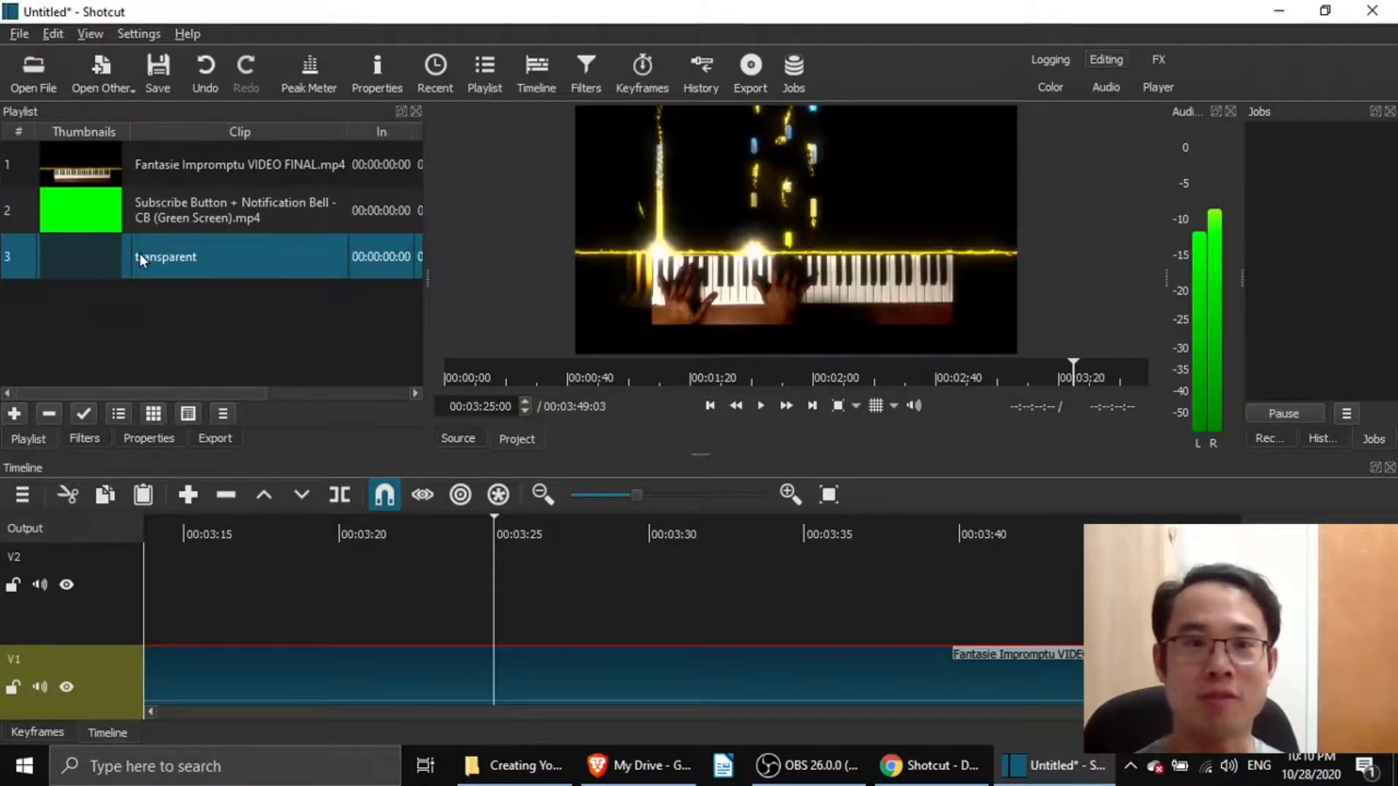
{"action": "left_click", "coordinate": [755, 409]}
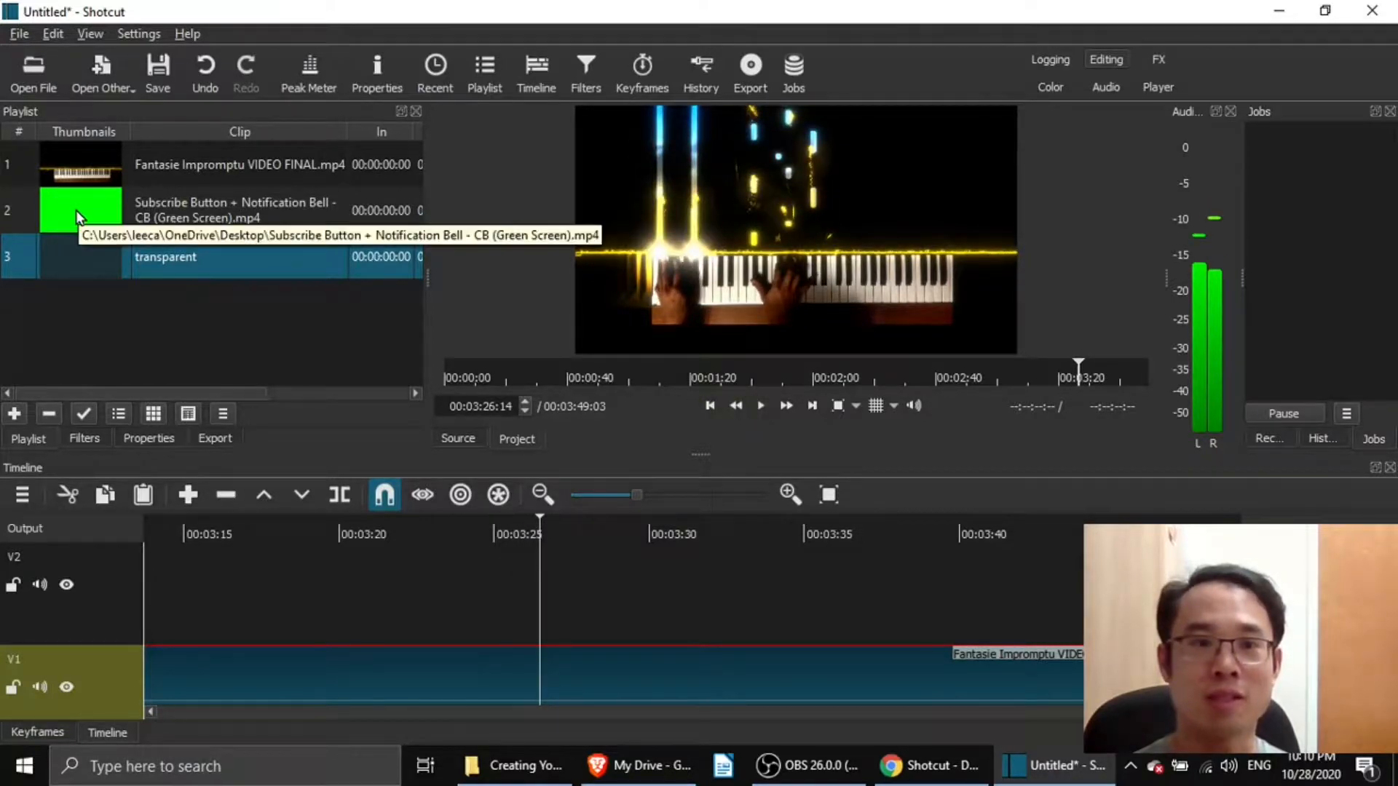
{"action": "left_click_drag", "start_coordinate": [76, 209], "coordinate": [530, 623]}
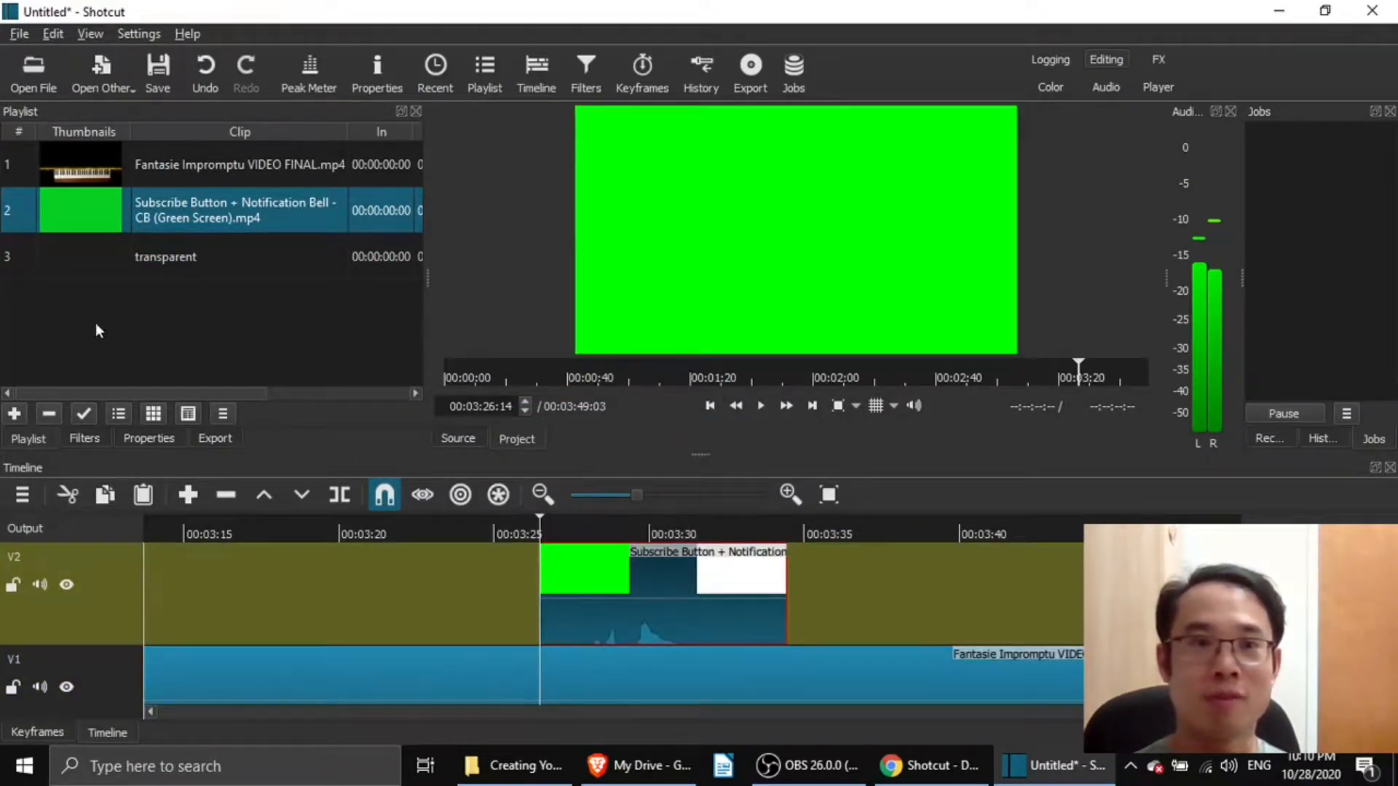
- Add a Chroma Key: Simple filter to the second subscribe clip to key out its green background
{"action": "left_click", "coordinate": [582, 71]}
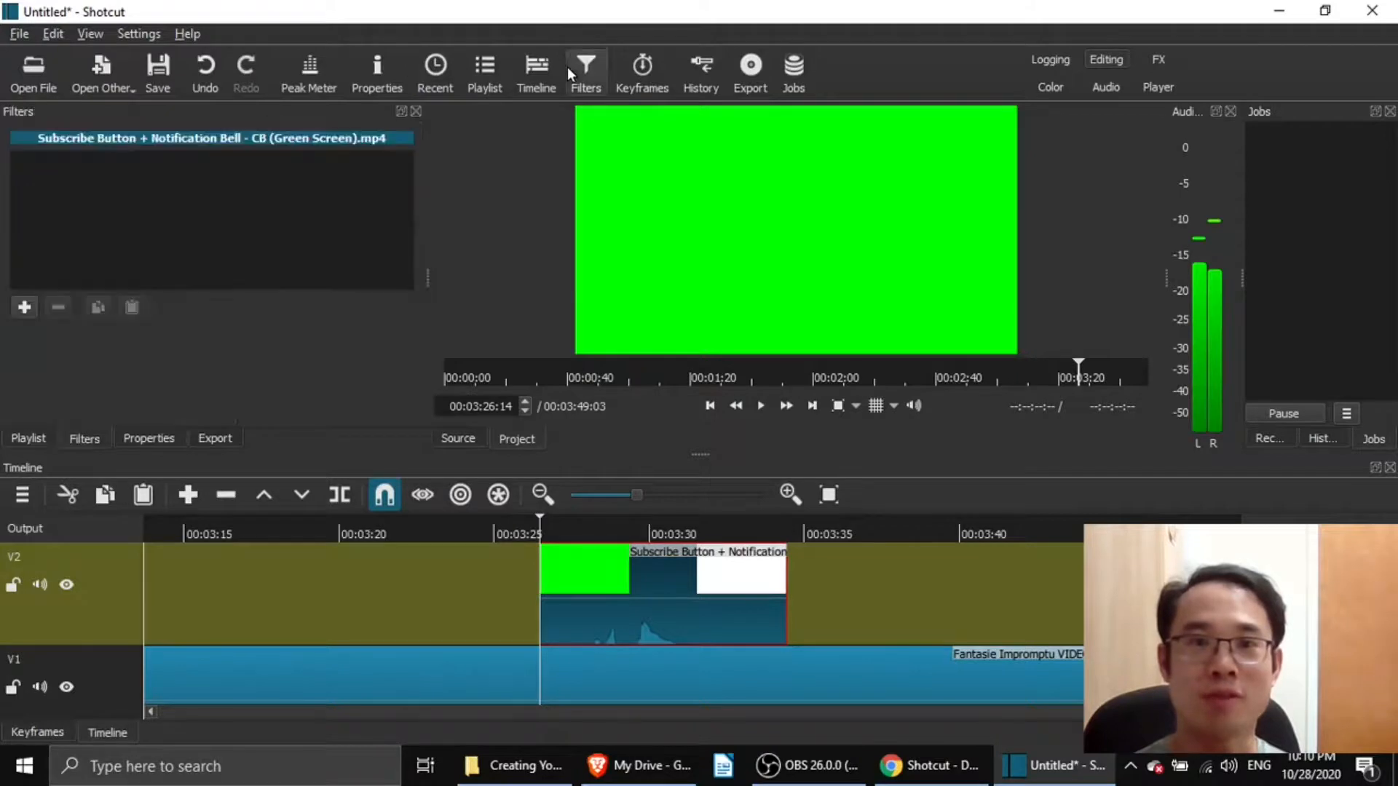
{"action": "left_click", "coordinate": [22, 307]}
{"action": "type", "text": "chroma"}
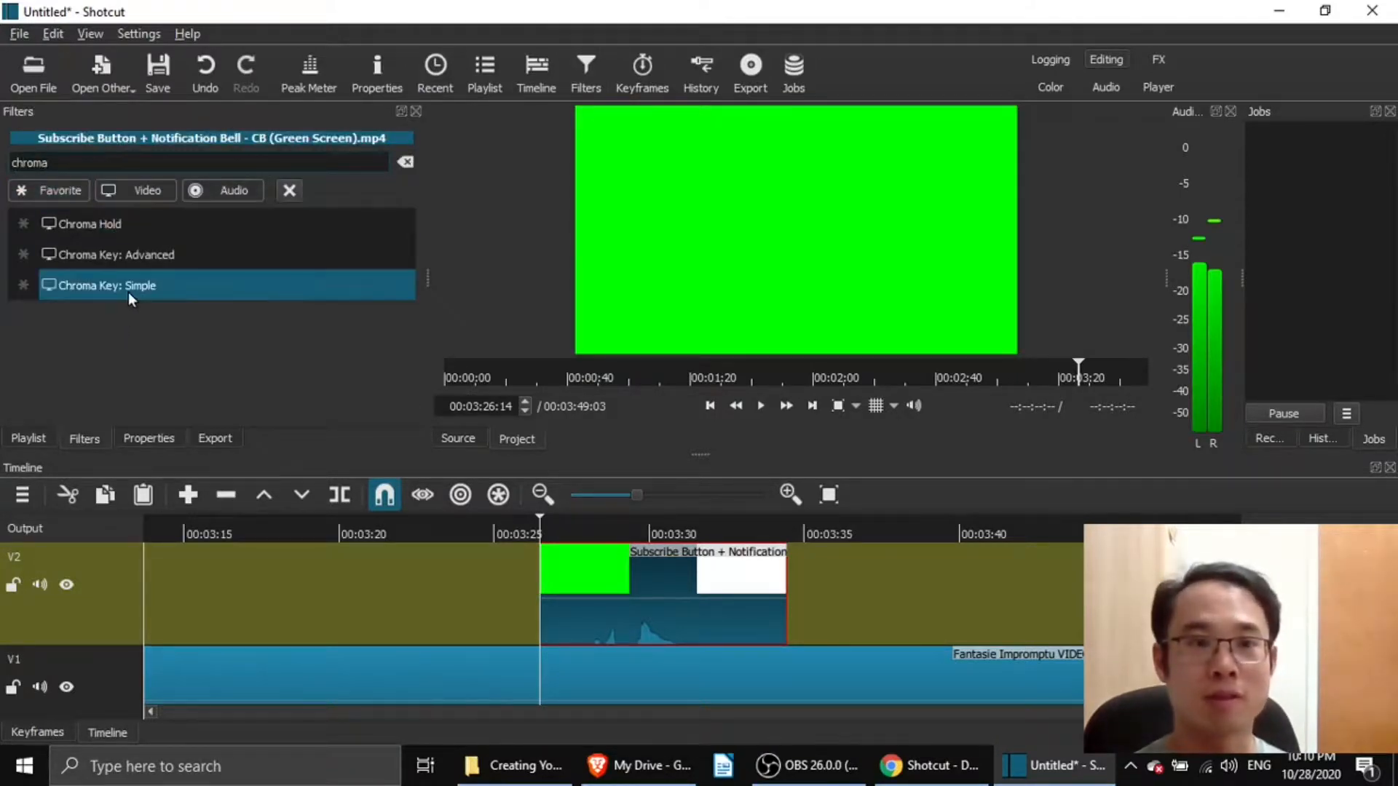
{"action": "left_click", "coordinate": [128, 286]}
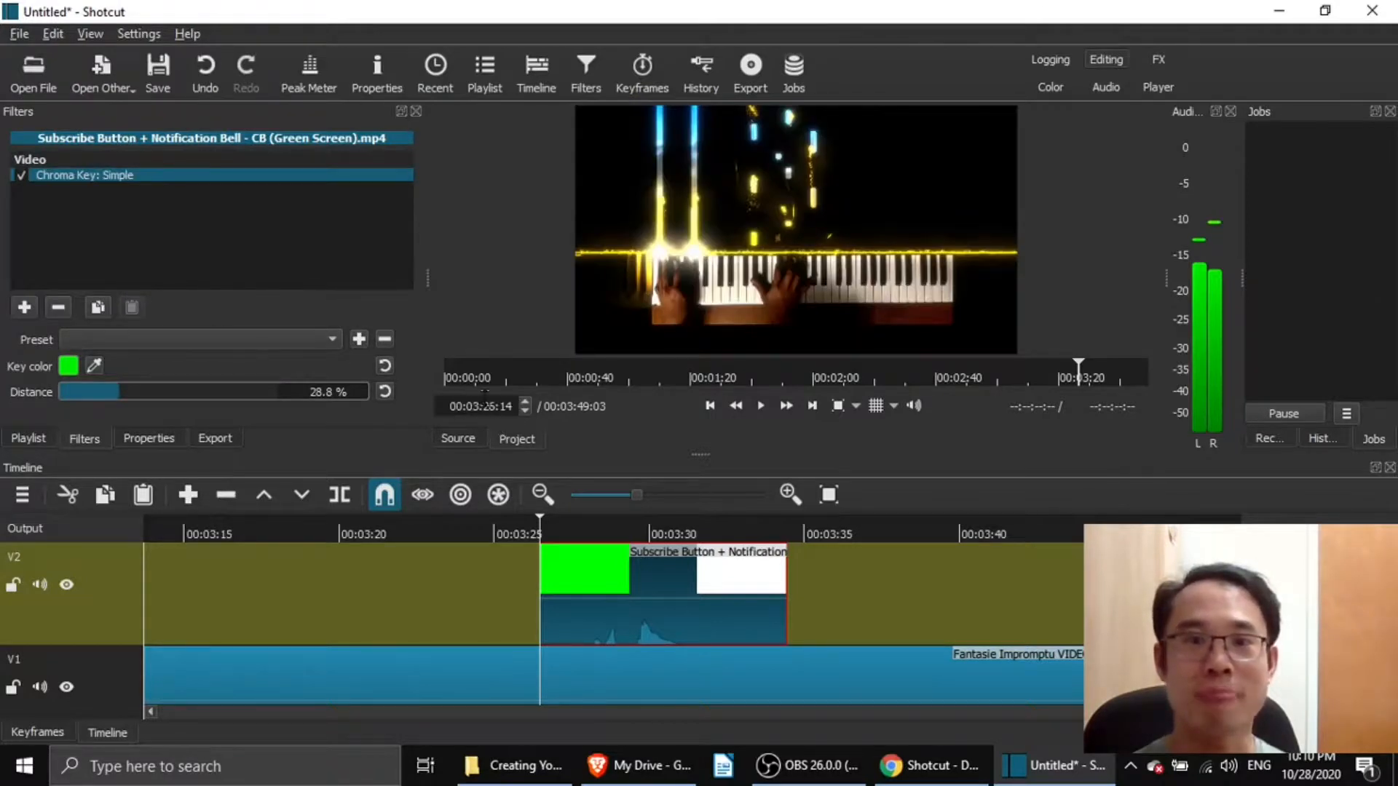
- Add a Size, Position & Rotate filter to the second subscribe clip, shrinking it to about 585 x 329 at position 1304, 280
{"action": "left_click", "coordinate": [26, 307]}
{"action": "type", "text": "p"}
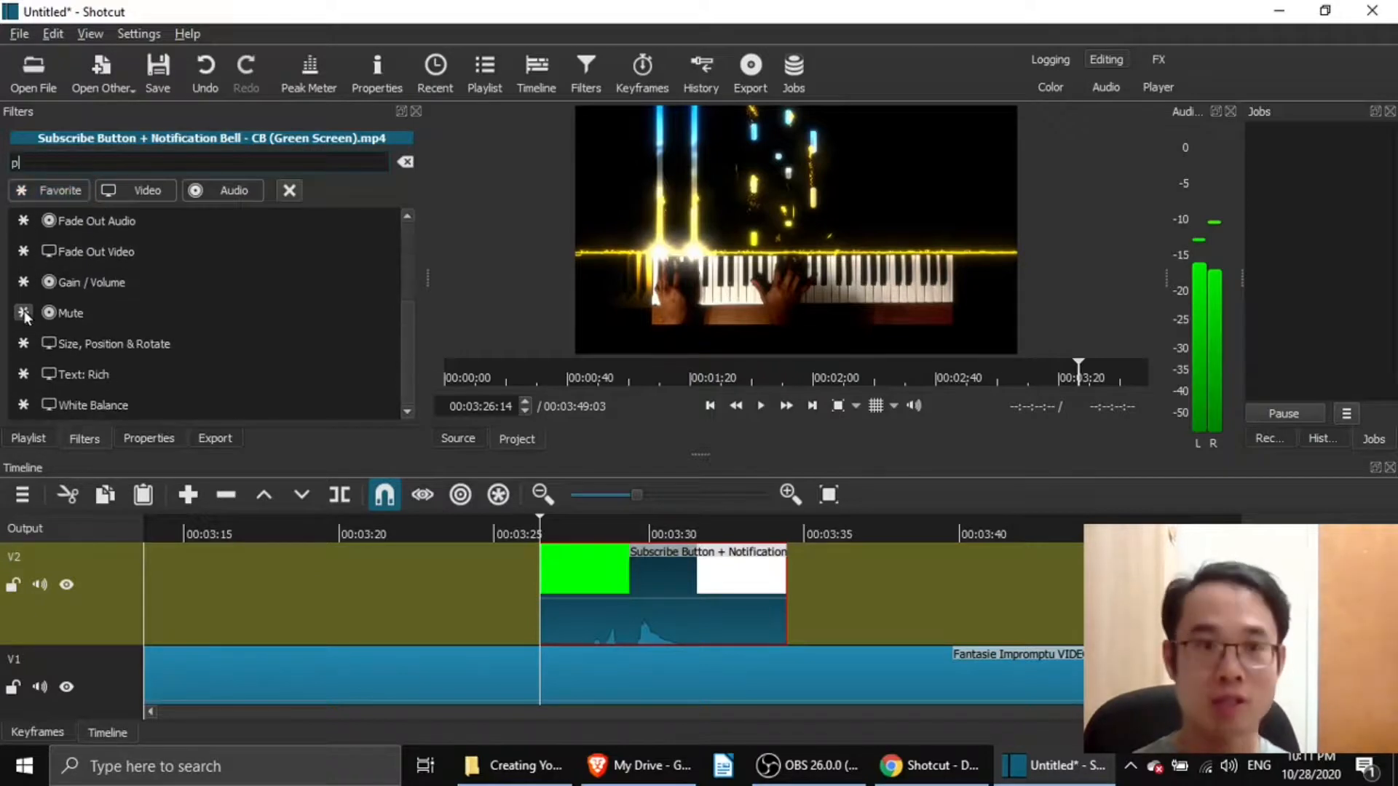
{"action": "type", "text": "osition"}
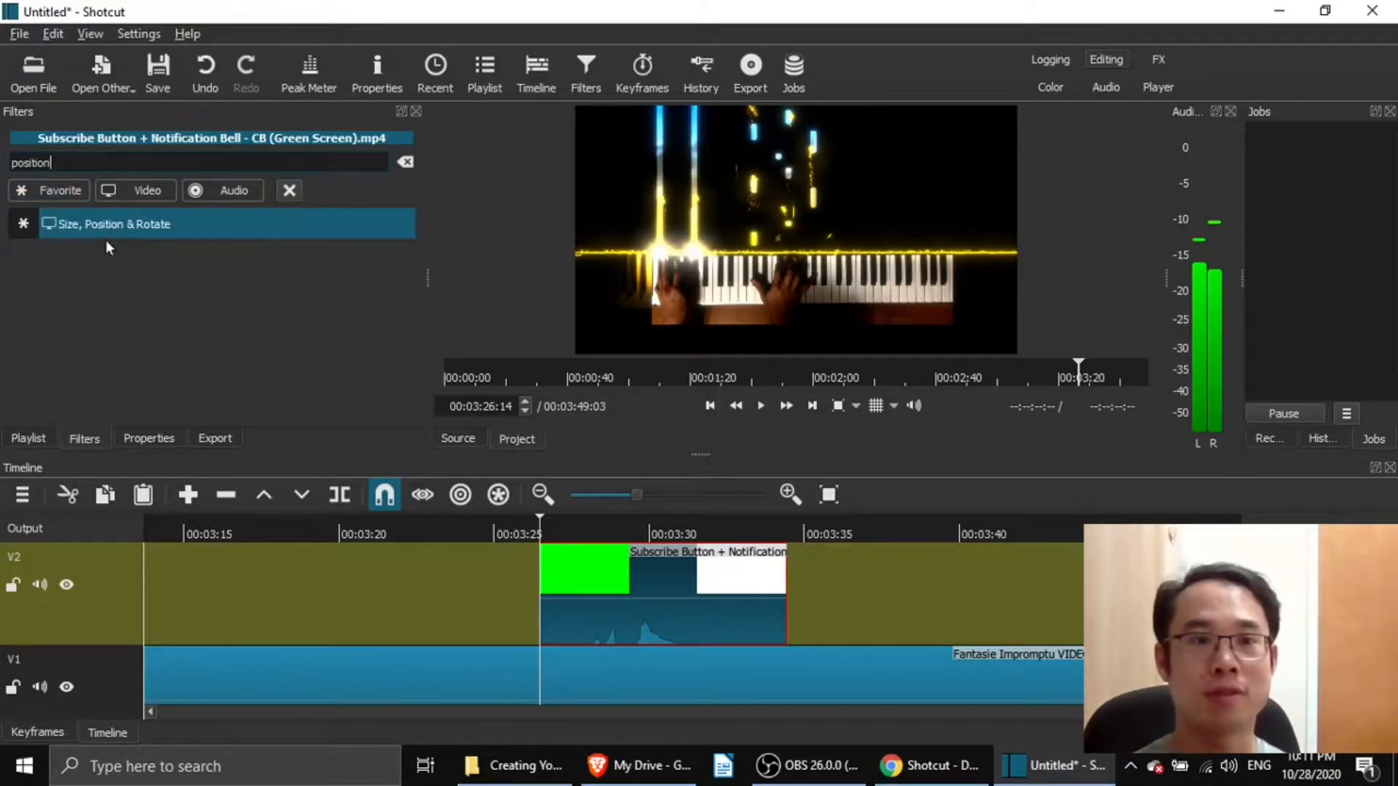
{"action": "left_click", "coordinate": [114, 221]}
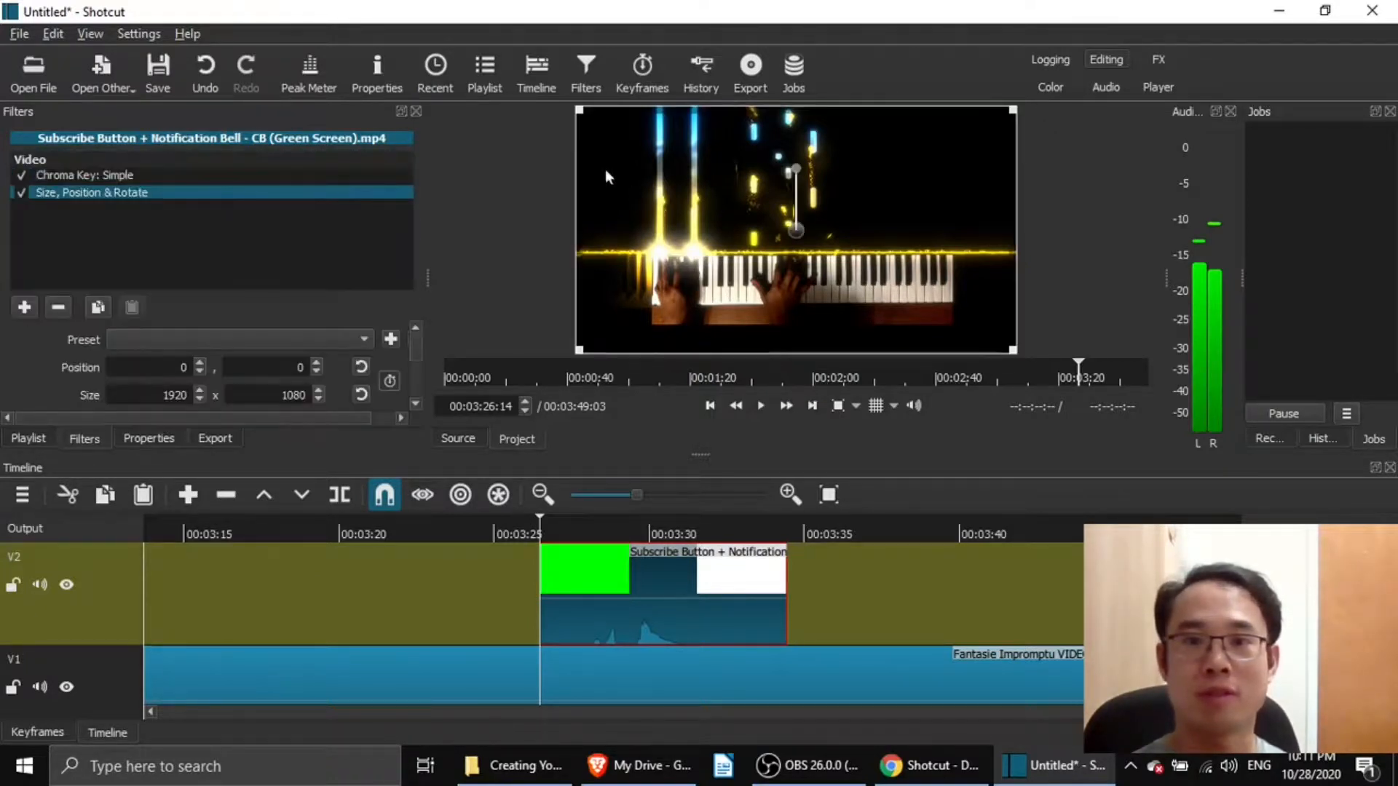
{"action": "left_click", "coordinate": [761, 409]}
{"action": "left_click", "coordinate": [762, 409]}
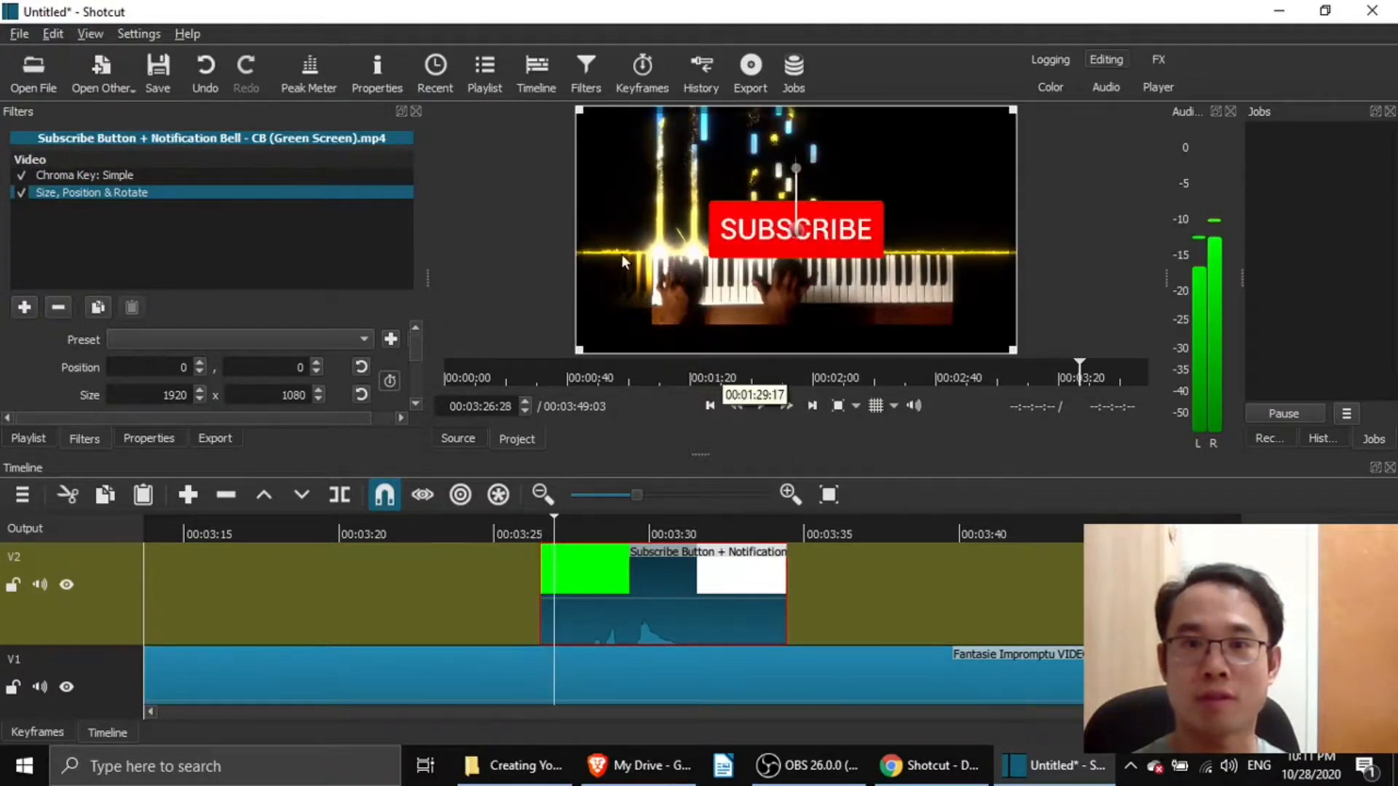
{"action": "left_click_drag", "start_coordinate": [582, 111], "coordinate": [855, 295]}
{"action": "left_click_drag", "start_coordinate": [951, 312], "coordinate": [943, 203]}
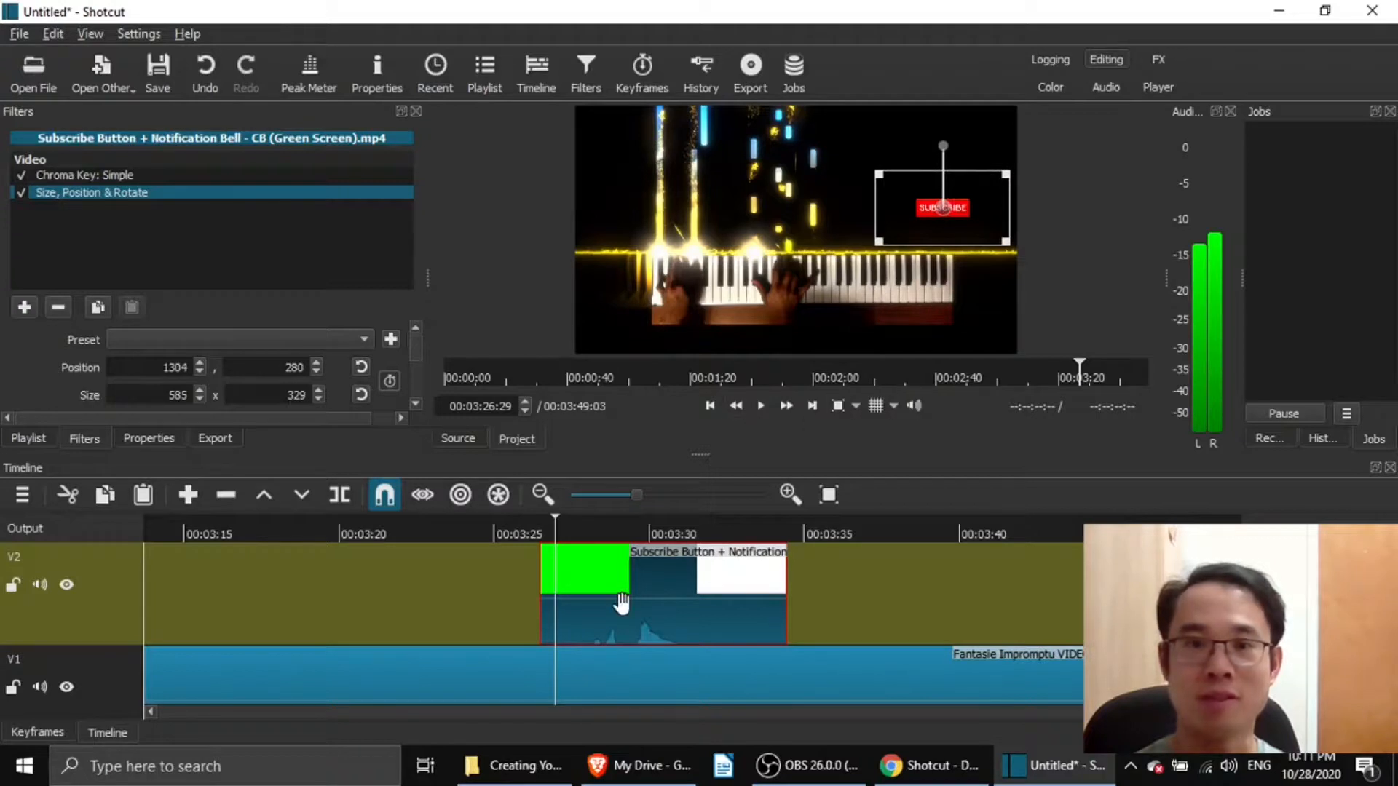
- Add a Gain / Volume filter to the second subscribe clip, set its level to -23.9 dB, and play back that section
{"action": "left_click", "coordinate": [25, 306]}
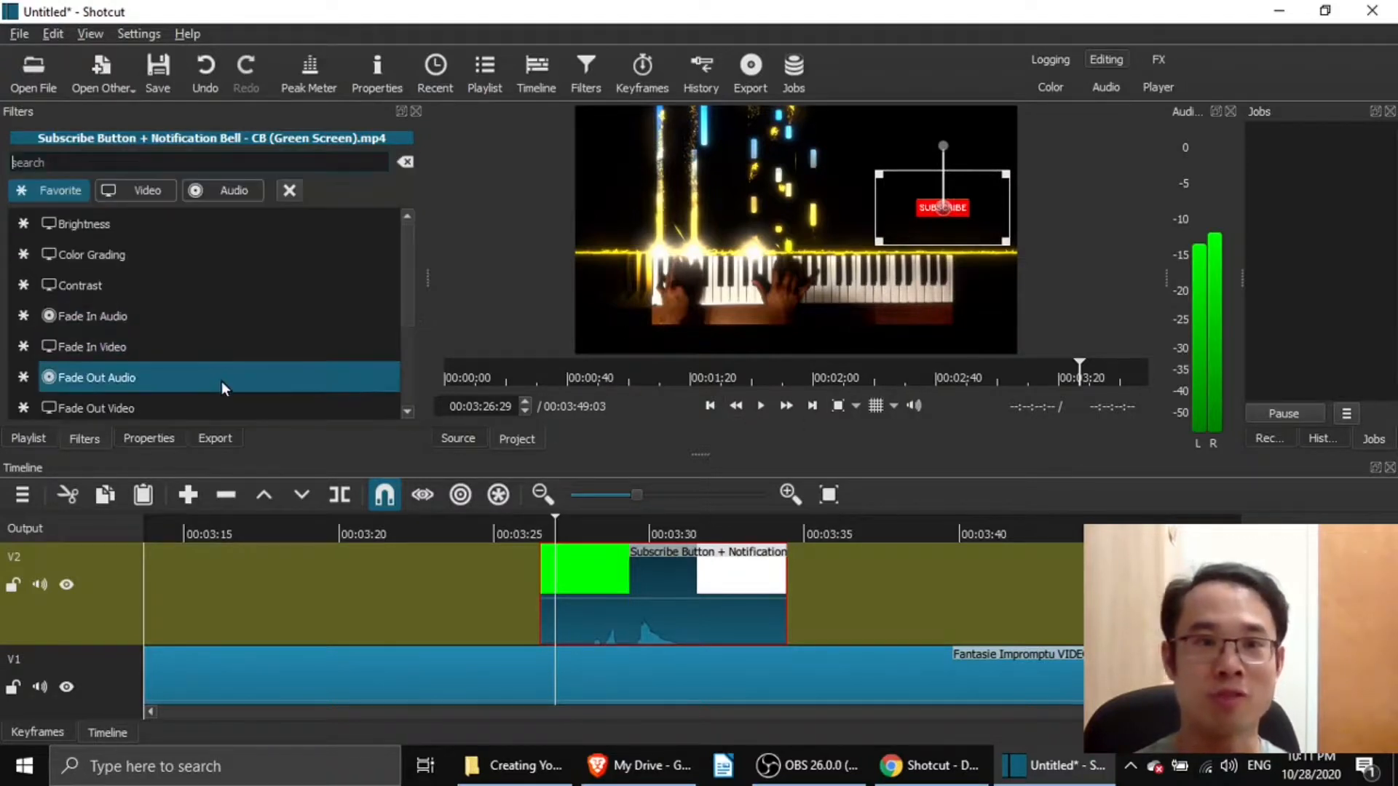
{"action": "type", "text": "volu"}
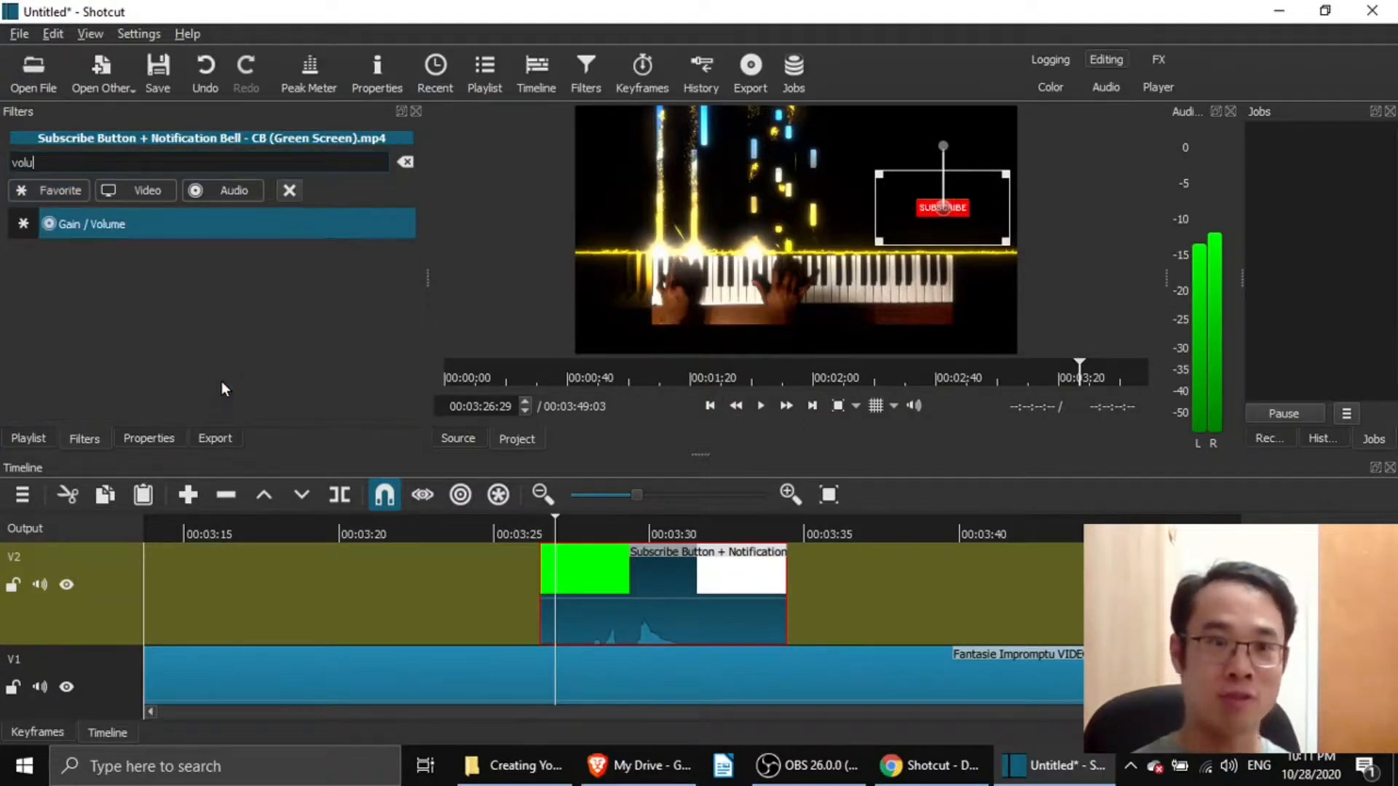
{"action": "type", "text": "me"}
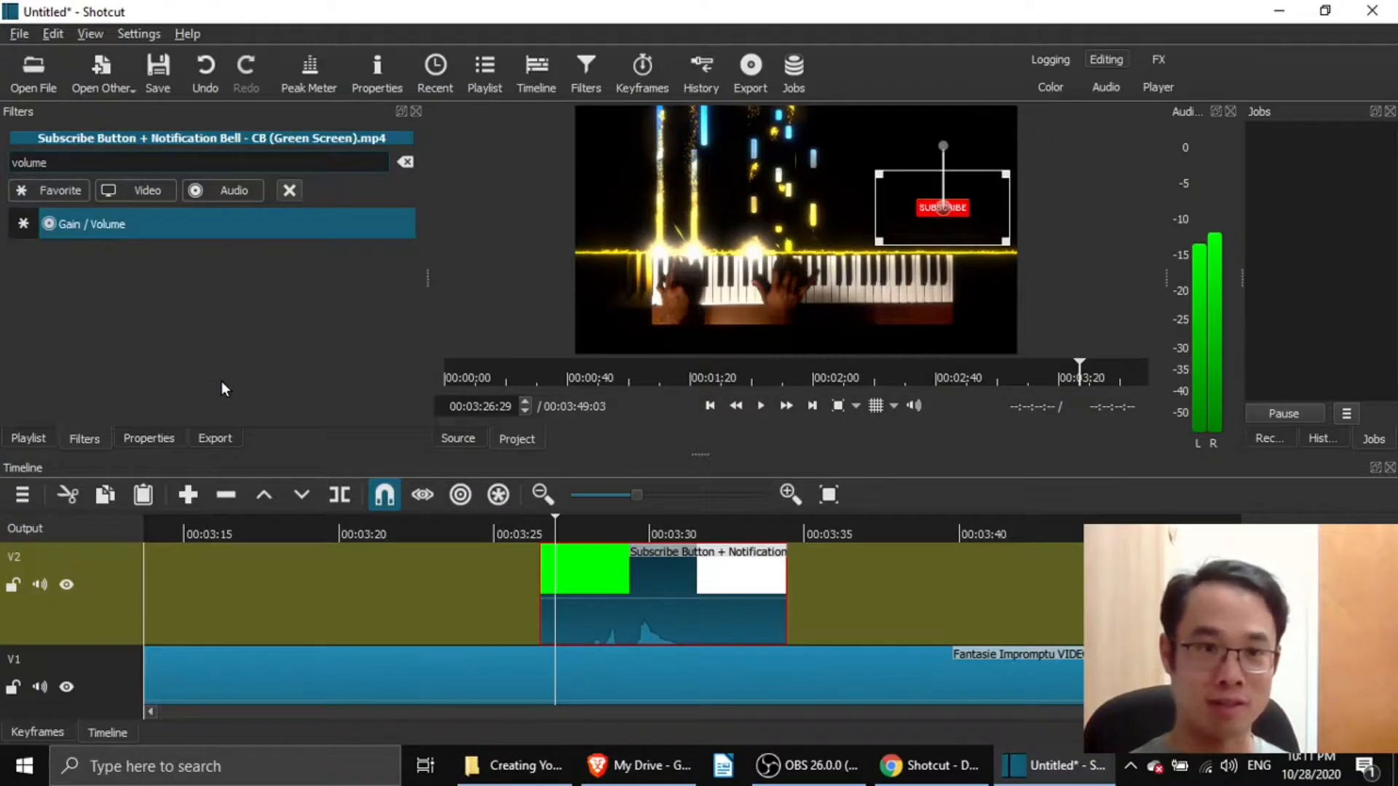
{"action": "left_click", "coordinate": [150, 228]}
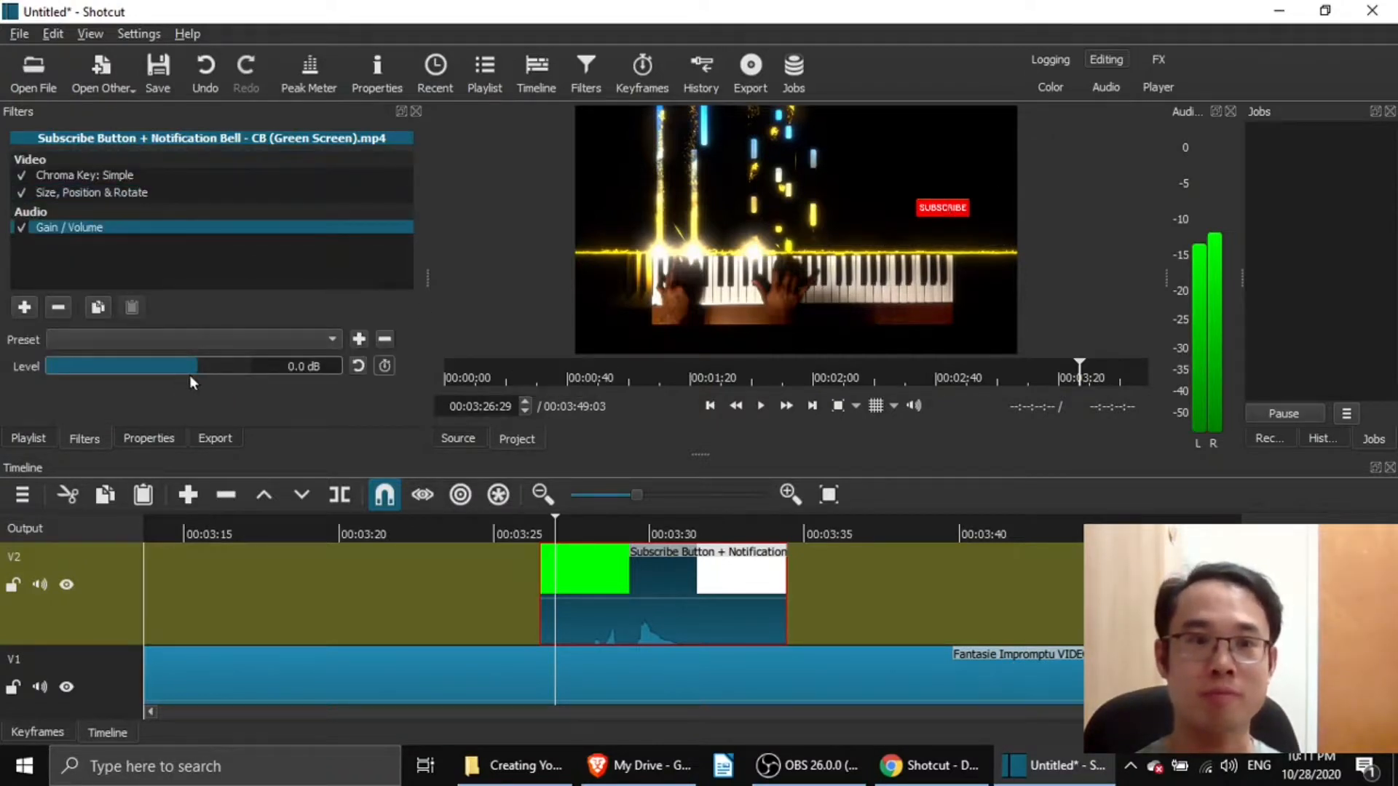
{"action": "left_click_drag", "start_coordinate": [190, 374], "coordinate": [137, 372]}
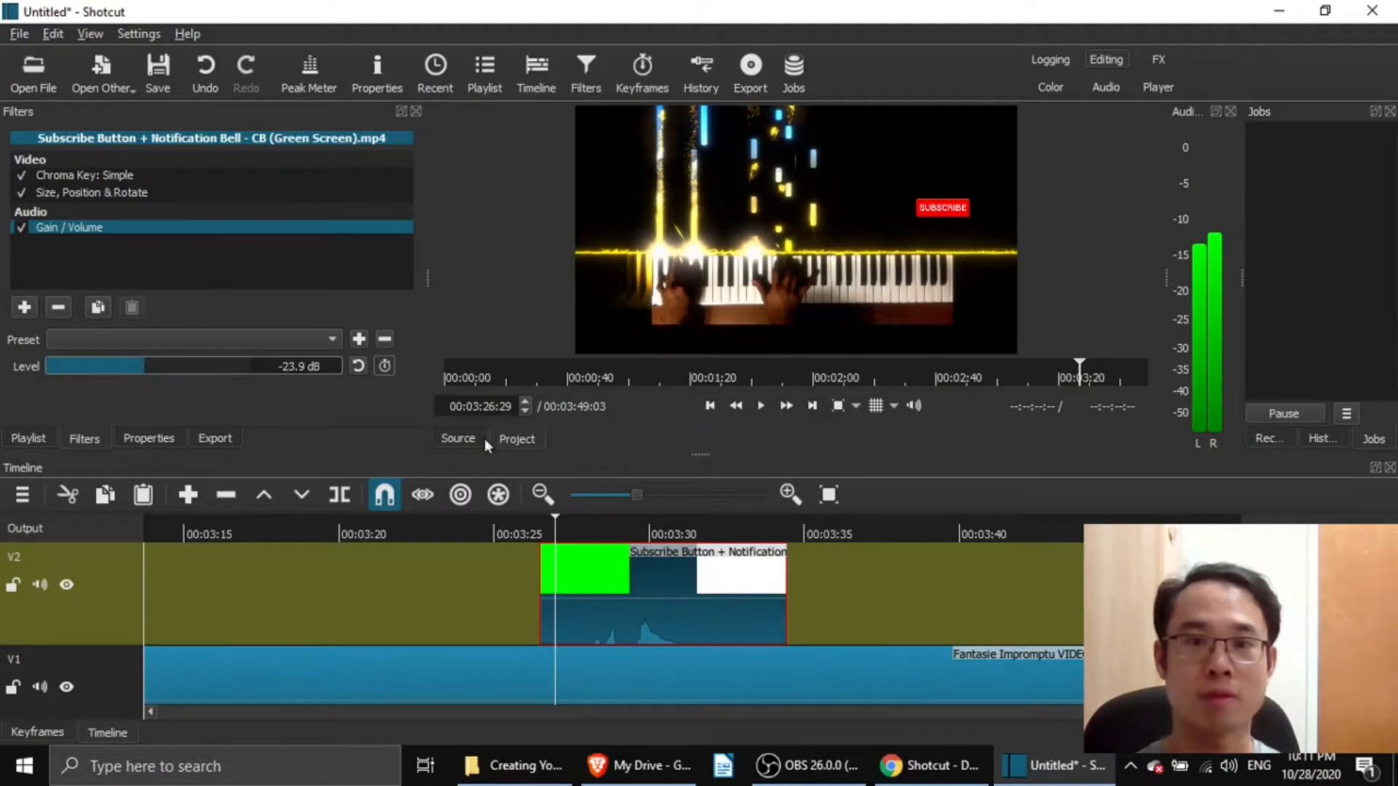
{"action": "left_click", "coordinate": [759, 408]}
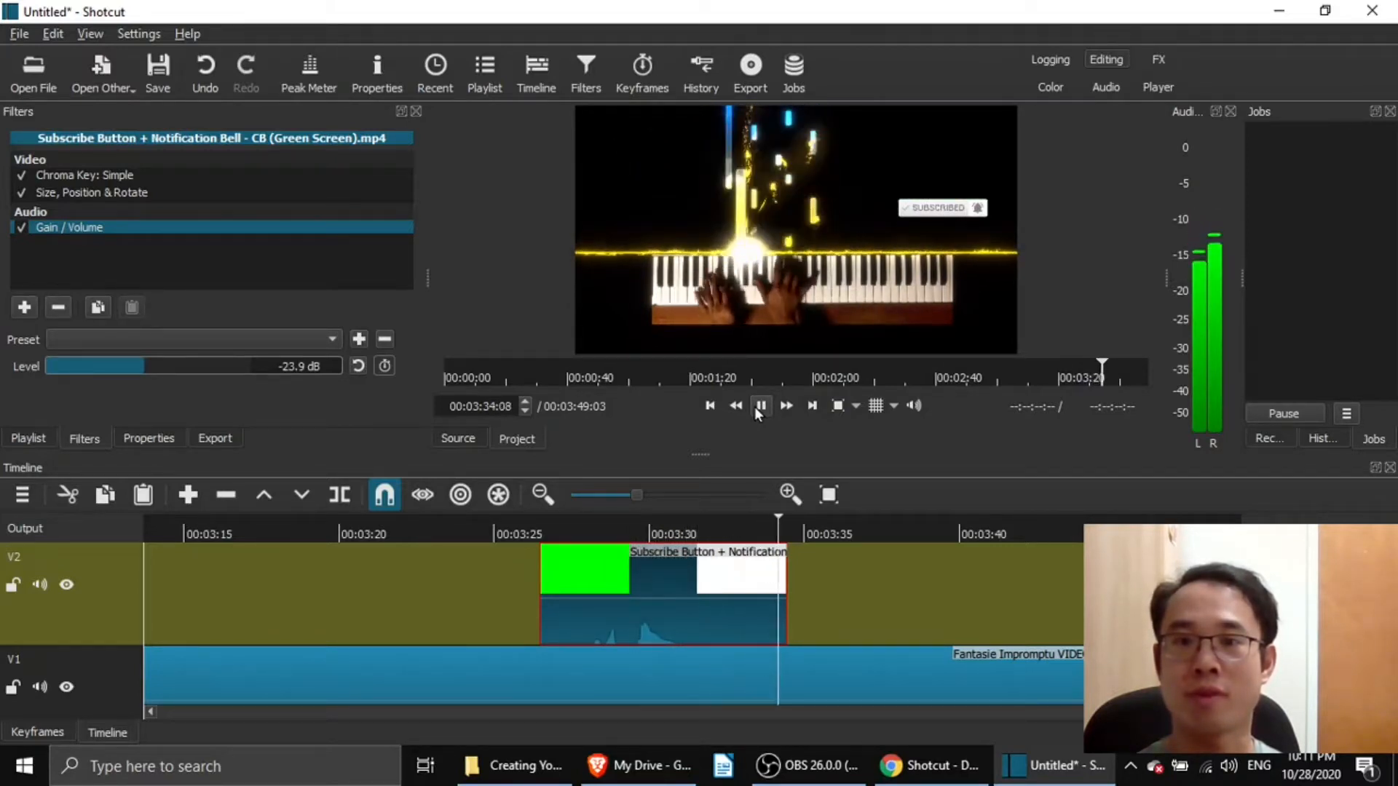
{"action": "left_click", "coordinate": [758, 407]}
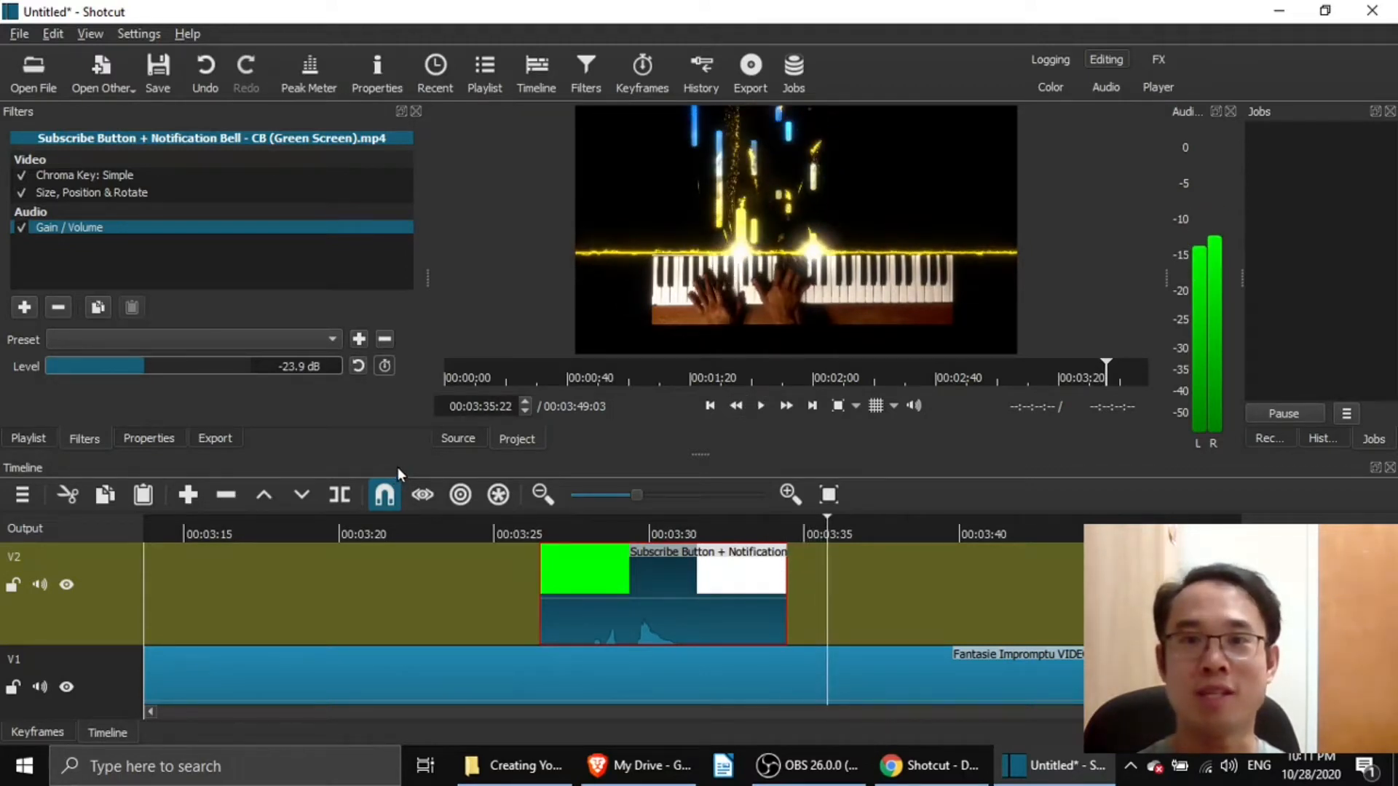
- Choose the H.264 High Profile preset for exporting the timeline and open its advanced settings
{"action": "left_click", "coordinate": [746, 78]}
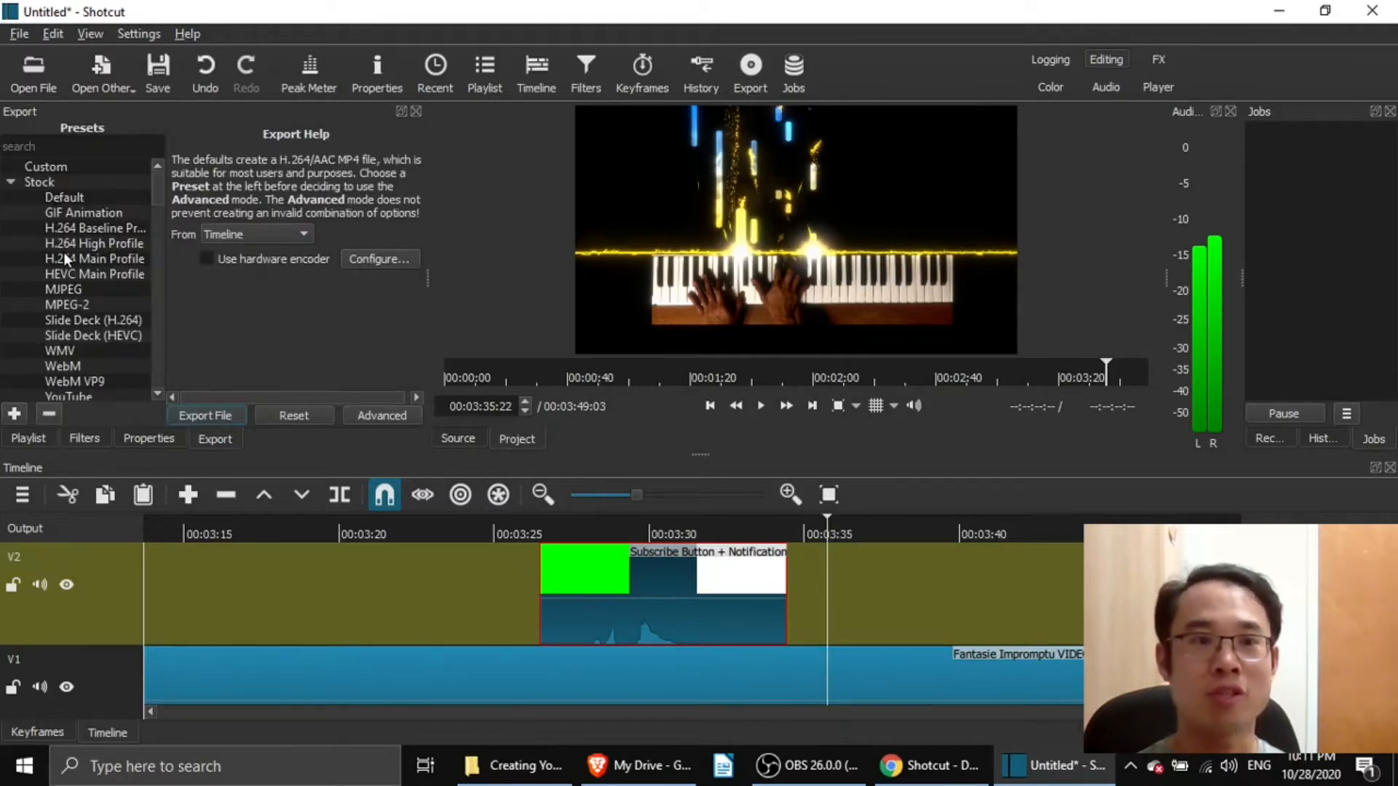
{"action": "left_click", "coordinate": [71, 247]}
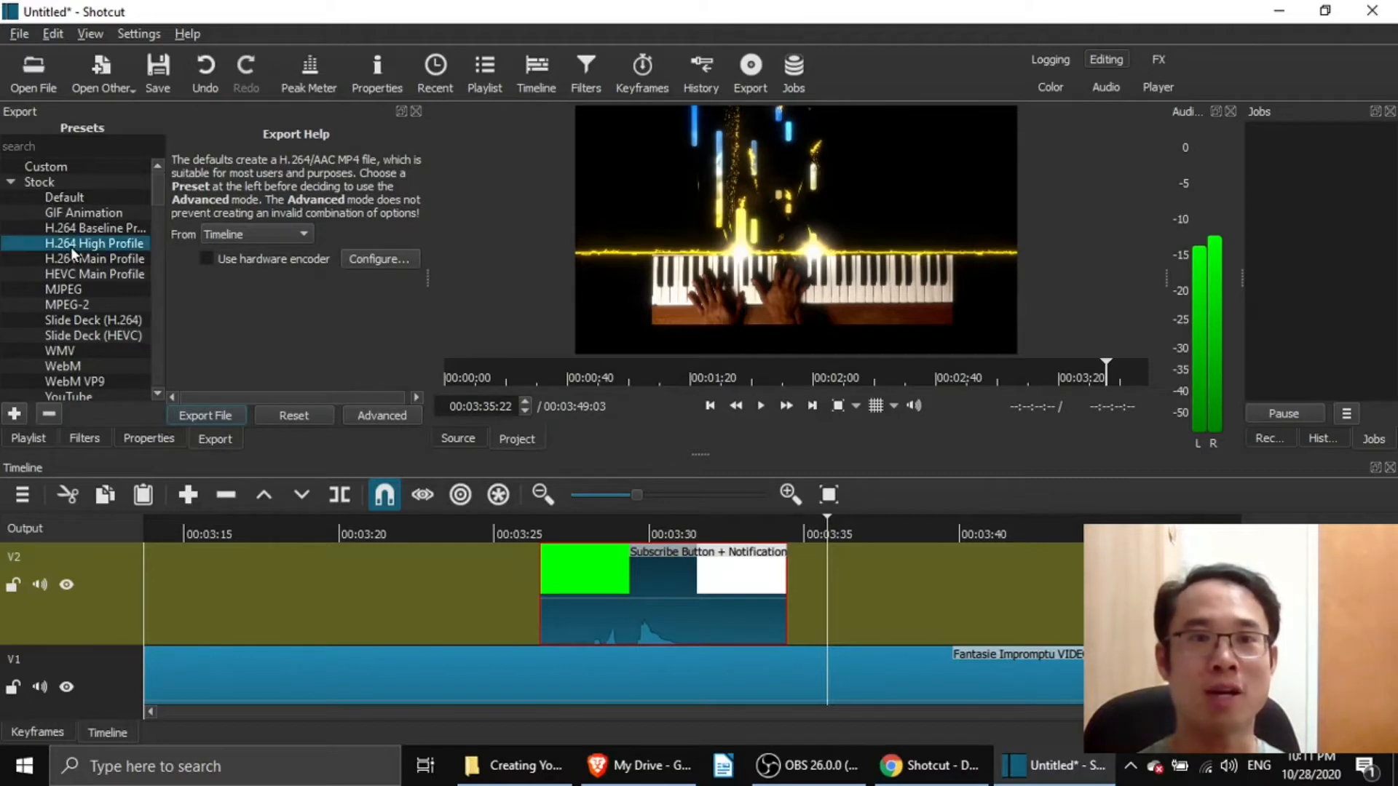
{"action": "left_click", "coordinate": [382, 420]}
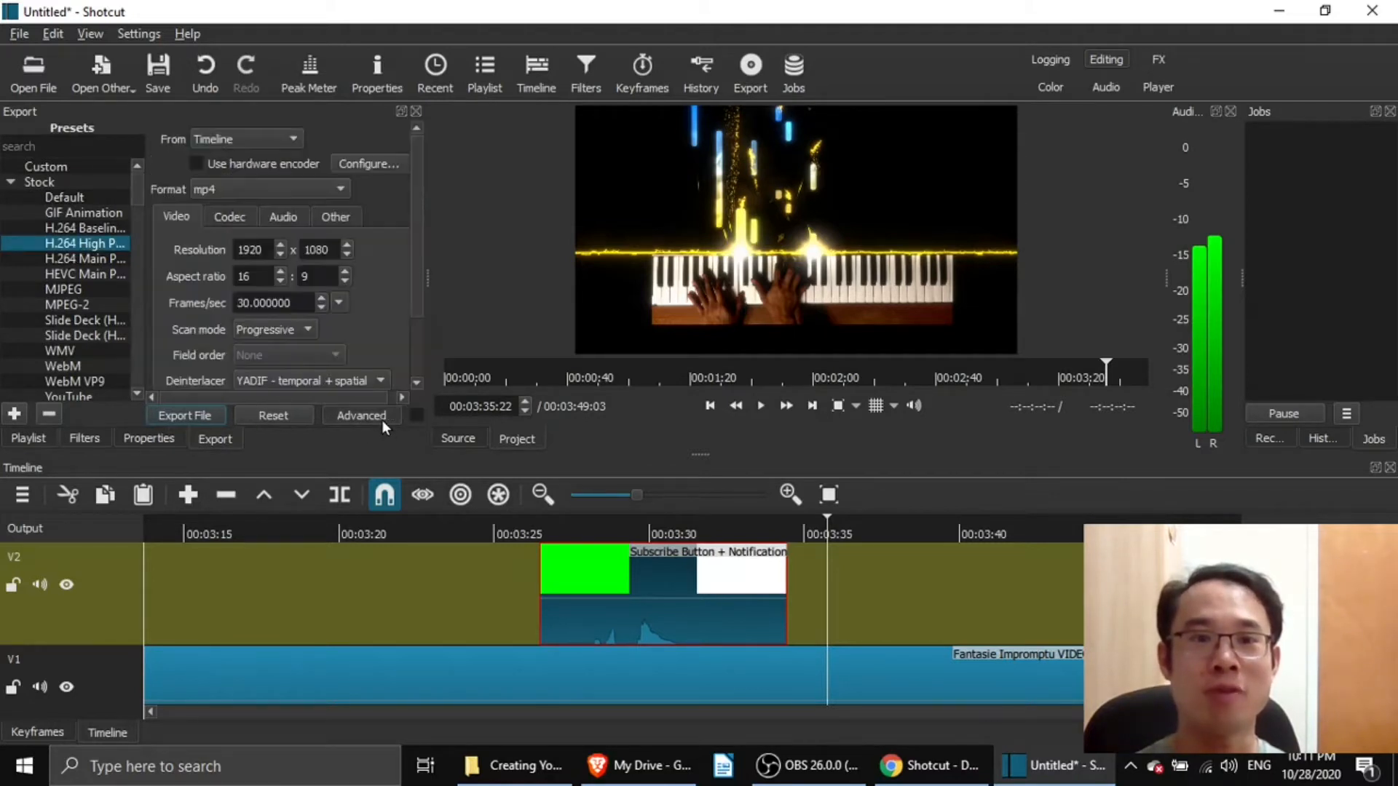